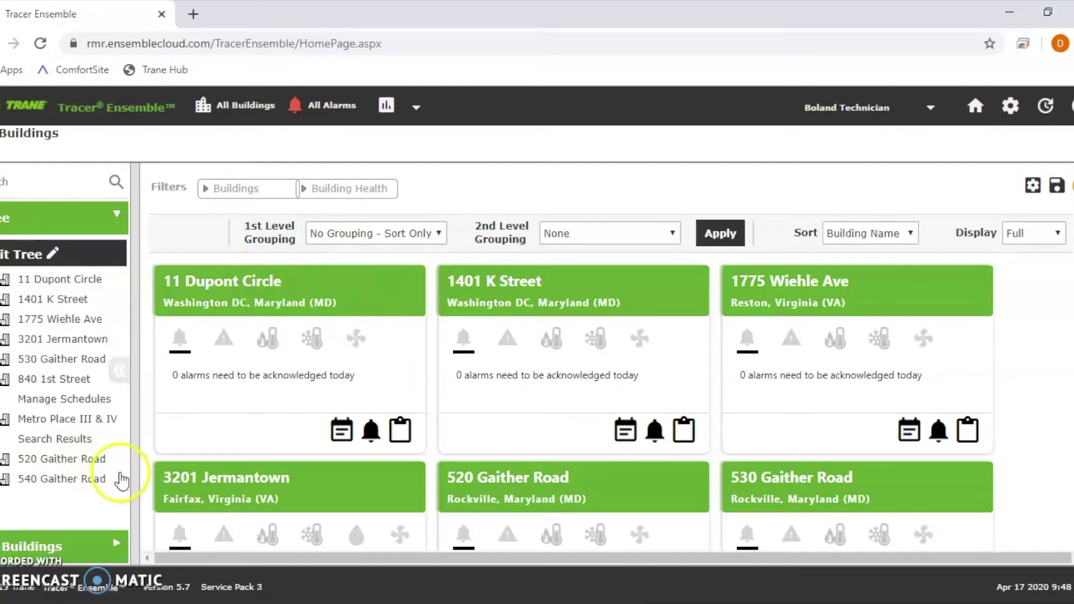
Step: Expand the Buildings panel to list Building Index, System Status, Alarms, Schedules and Reports
{"action": "left_click", "coordinate": [105, 543]}
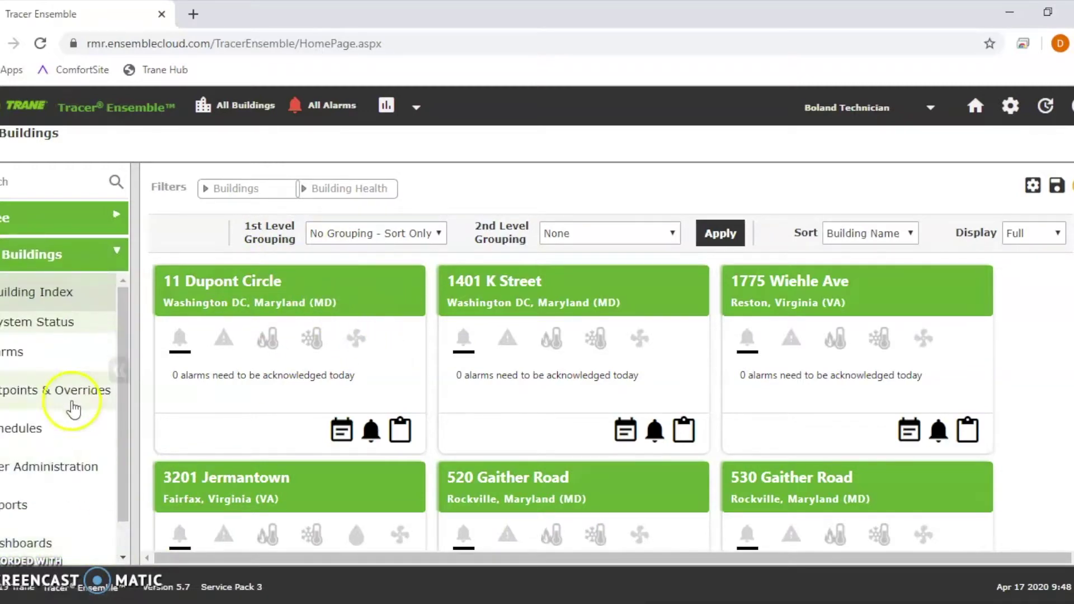
{"action": "left_click", "coordinate": [42, 428]}
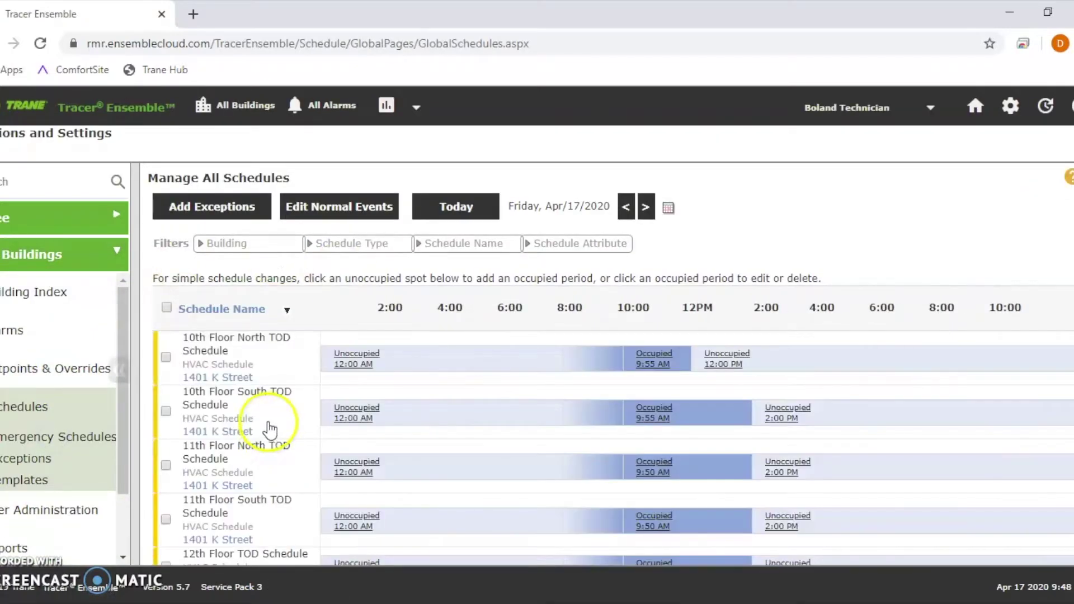
{"action": "scroll", "coordinate": [251, 373], "scroll_direction": "down", "scroll_amount": 6}
{"action": "scroll", "coordinate": [249, 374], "scroll_direction": "down", "scroll_amount": 18}
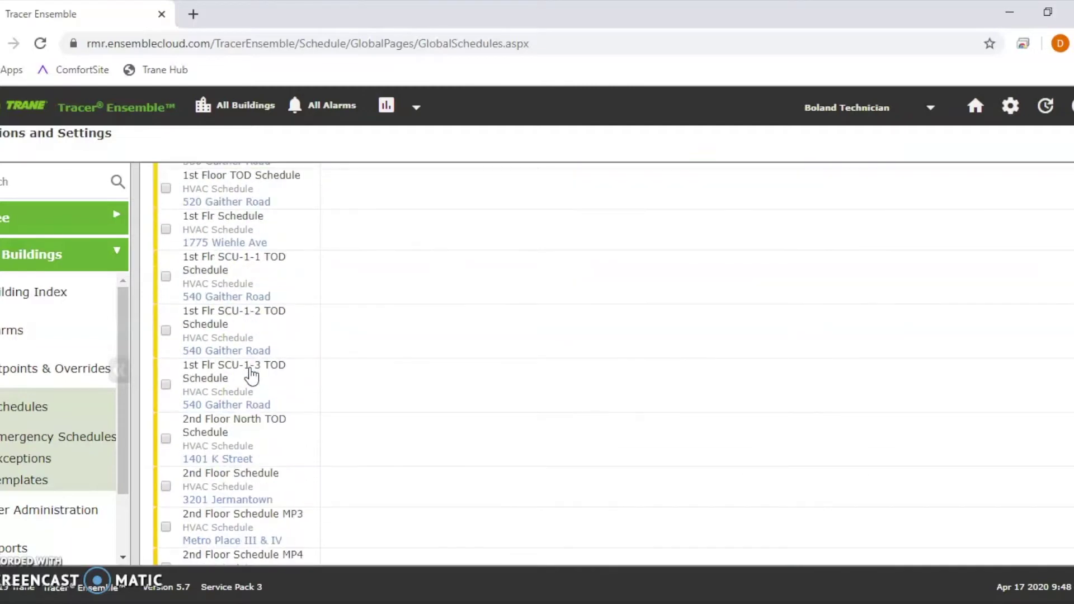
{"action": "left_click", "coordinate": [243, 238]}
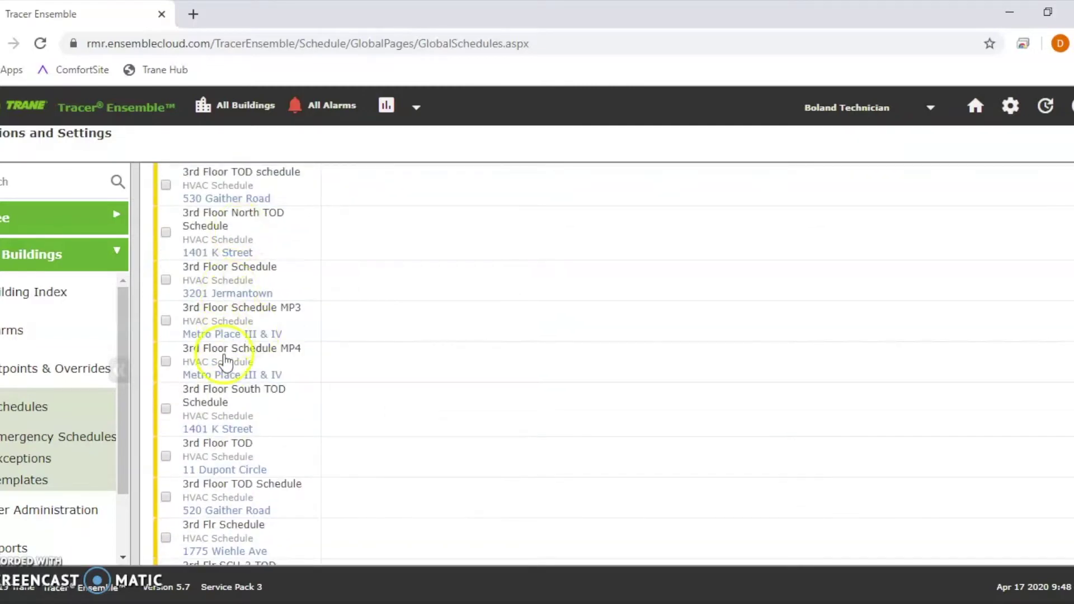
{"action": "scroll", "coordinate": [219, 369], "scroll_direction": "down", "scroll_amount": 16}
{"action": "scroll", "coordinate": [221, 381], "scroll_direction": "down", "scroll_amount": 1}
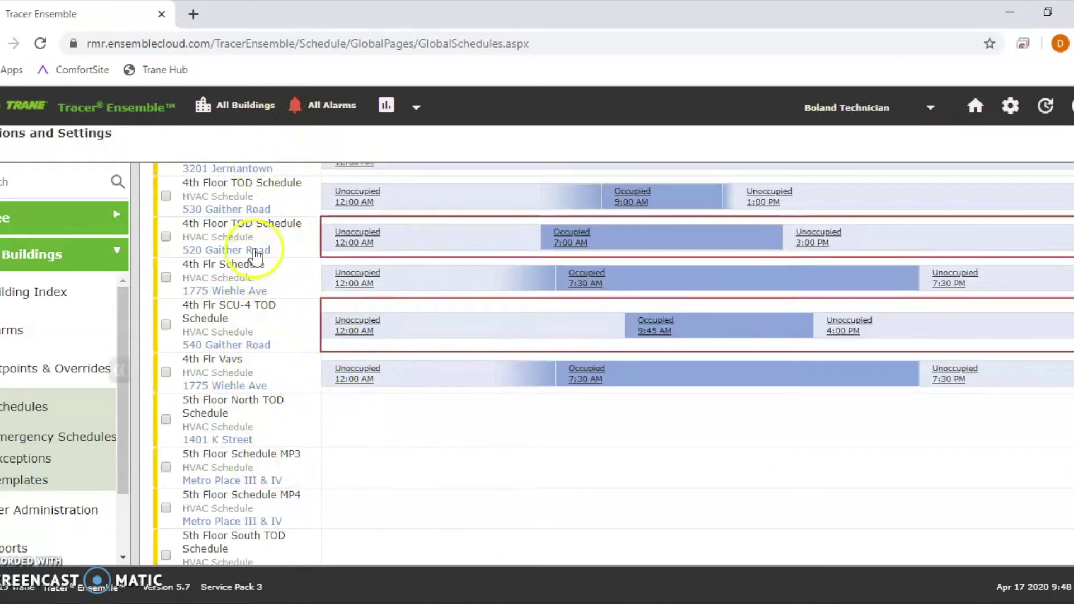
{"action": "left_click", "coordinate": [245, 108]}
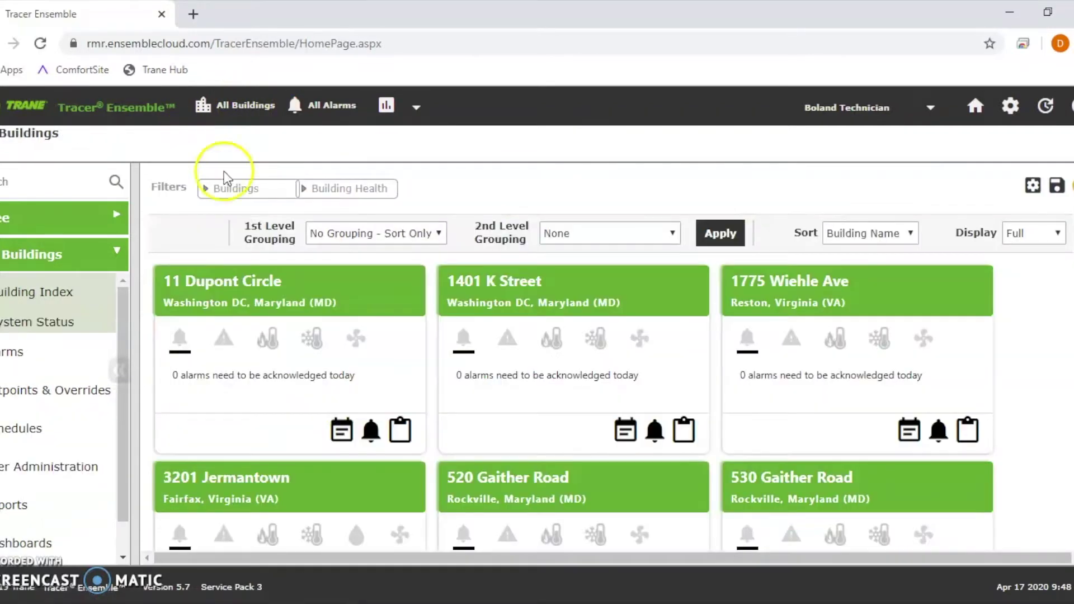
Step: Open 1775 Wiehle Ave and reach its per-floor HVAC schedules list
{"action": "left_click", "coordinate": [826, 299]}
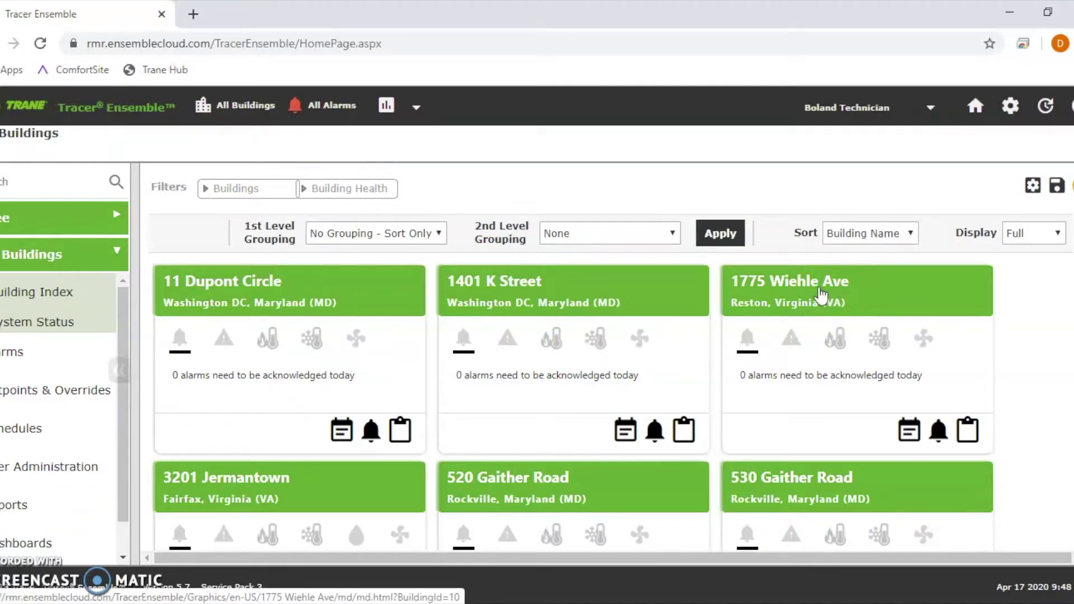
{"action": "left_click", "coordinate": [820, 289]}
{"action": "left_click", "coordinate": [737, 257]}
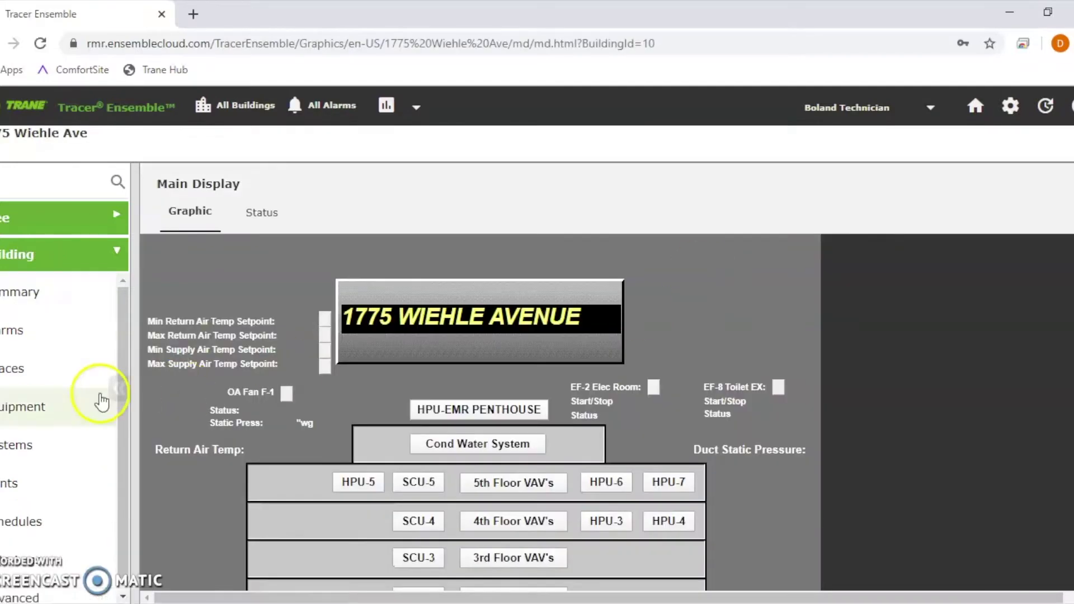
{"action": "left_click", "coordinate": [45, 521]}
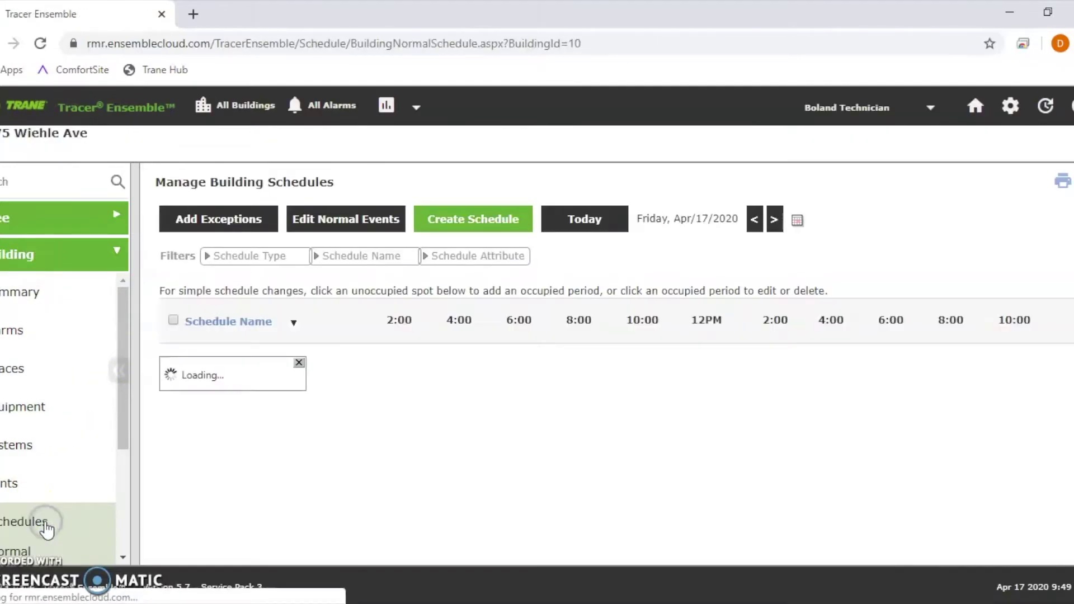
{"action": "left_click", "coordinate": [234, 106]}
{"action": "left_click", "coordinate": [923, 307]}
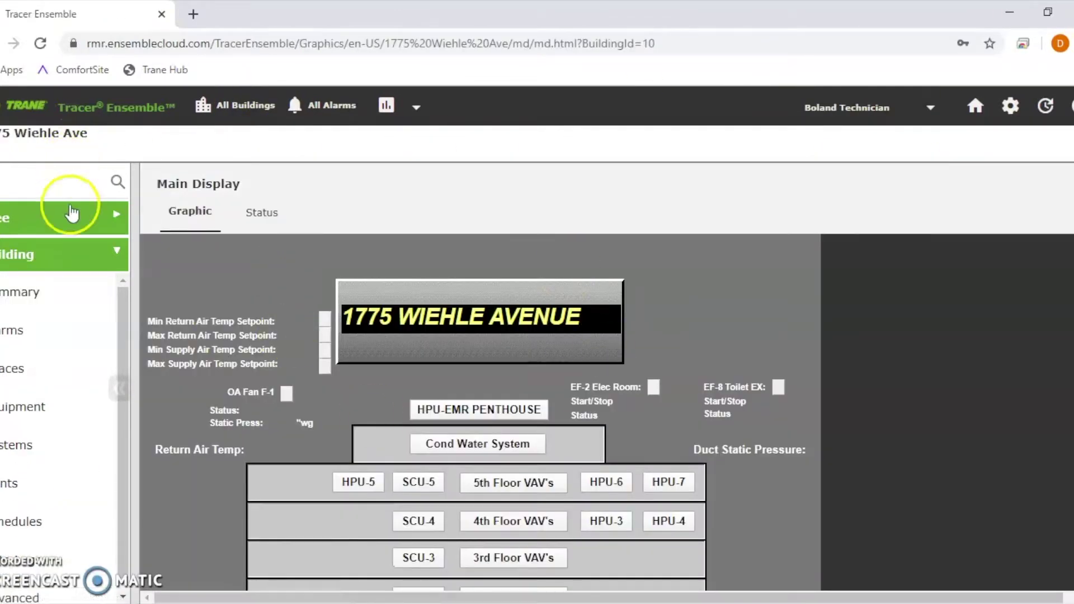
{"action": "left_click", "coordinate": [72, 213]}
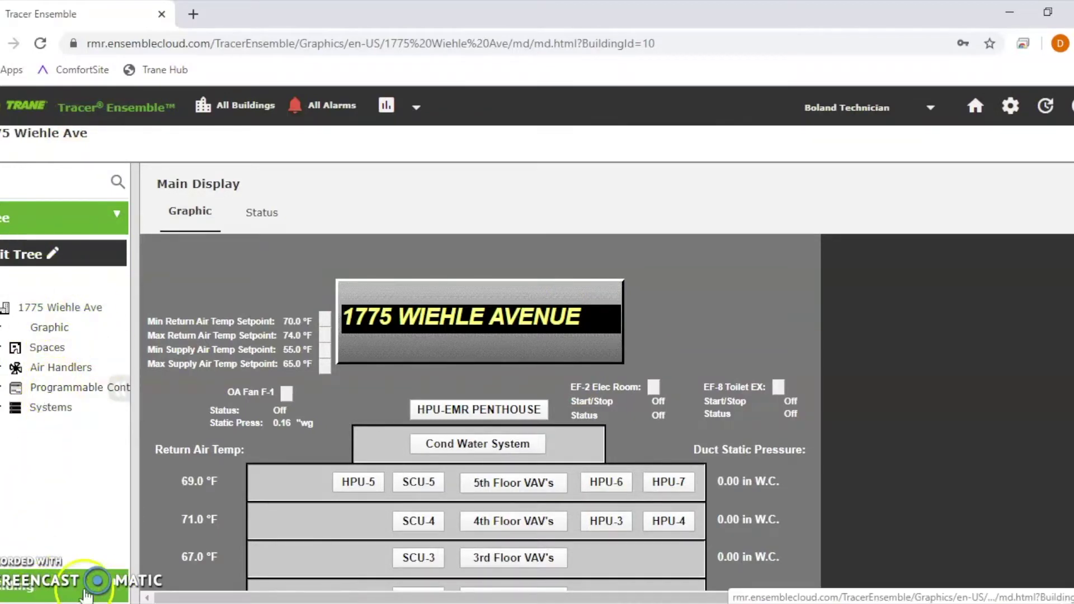
{"action": "left_click", "coordinate": [86, 596]}
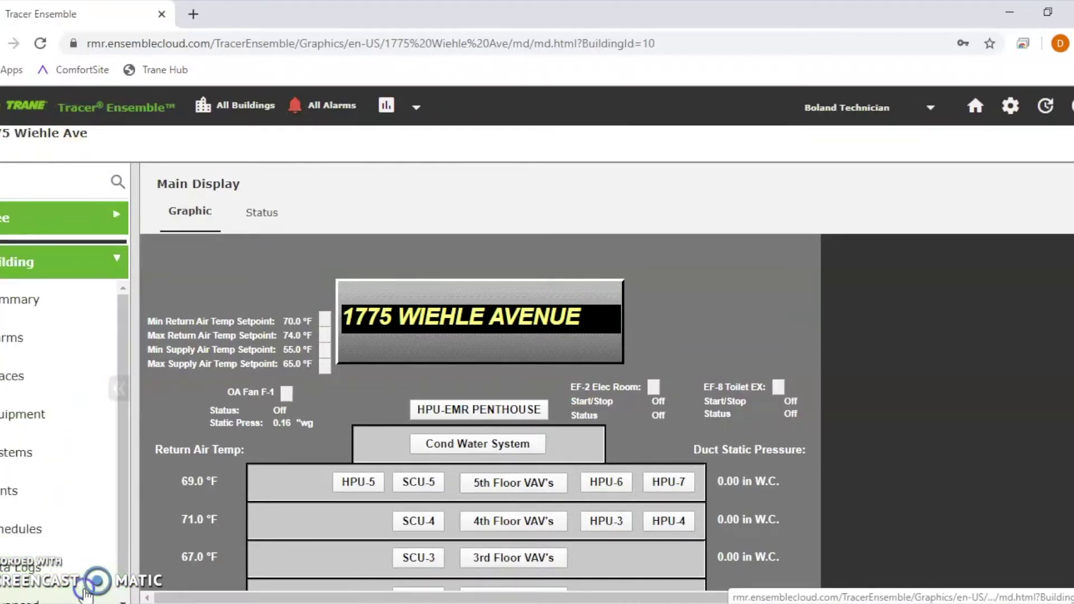
{"action": "left_click", "coordinate": [37, 524]}
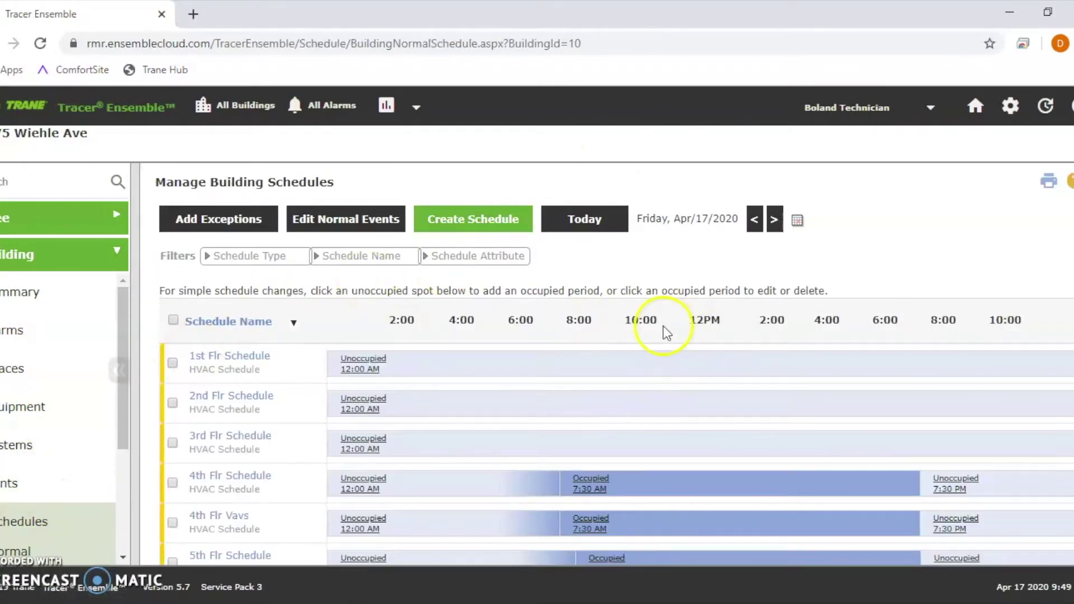
{"action": "scroll", "coordinate": [654, 341], "scroll_direction": "down", "scroll_amount": 1}
{"action": "scroll", "coordinate": [654, 342], "scroll_direction": "down", "scroll_amount": 1}
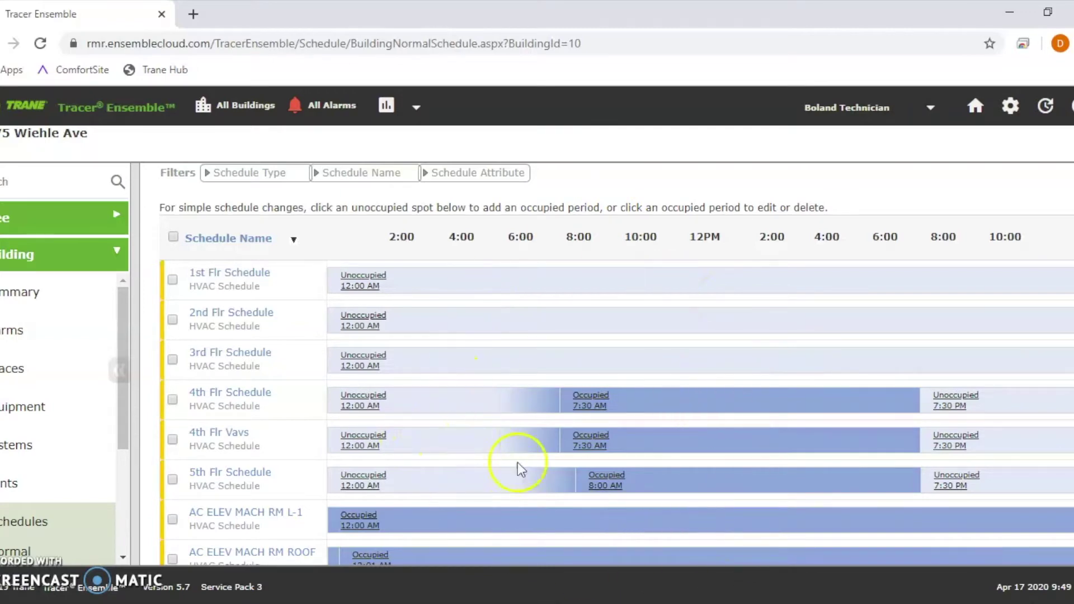
{"action": "scroll", "coordinate": [570, 403], "scroll_direction": "down", "scroll_amount": 3}
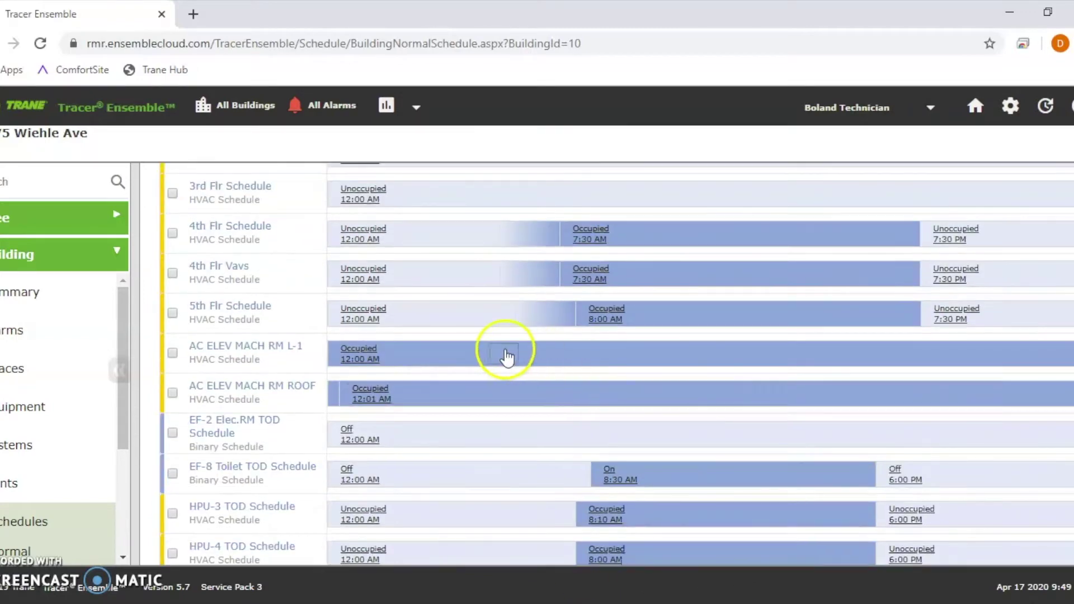
{"action": "scroll", "coordinate": [283, 371], "scroll_direction": "down", "scroll_amount": 3}
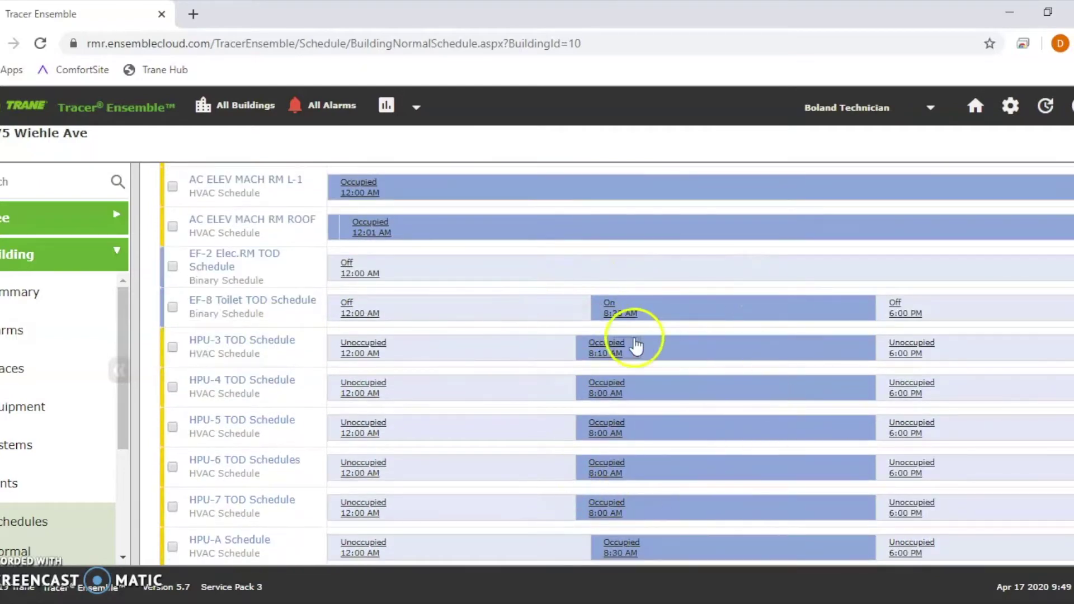
{"action": "scroll", "coordinate": [588, 273], "scroll_direction": "up", "scroll_amount": 4}
{"action": "scroll", "coordinate": [523, 324], "scroll_direction": "up", "scroll_amount": 3}
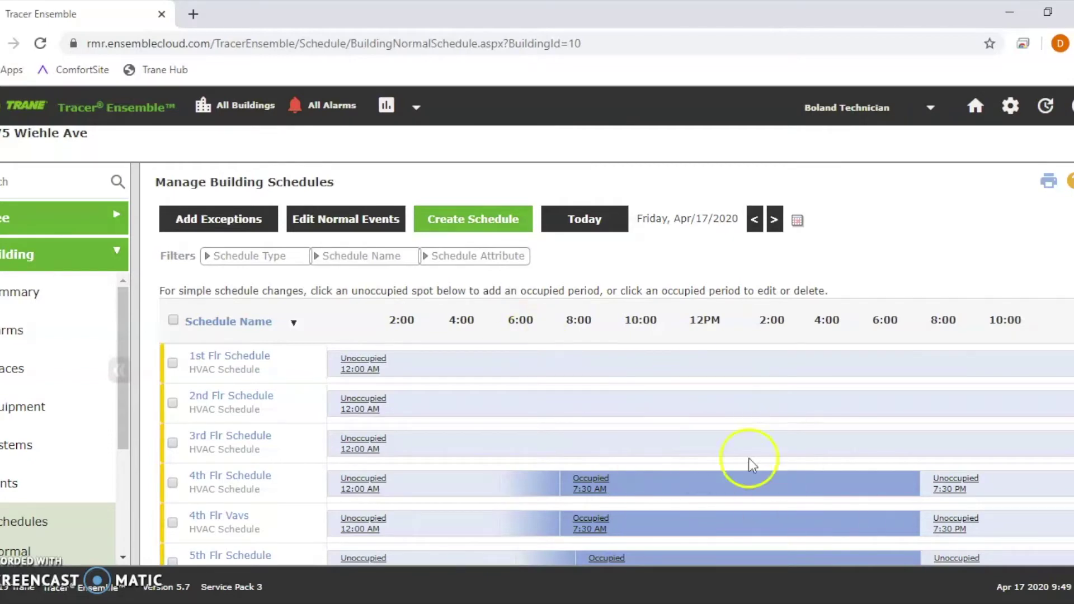
{"action": "left_click", "coordinate": [321, 229]}
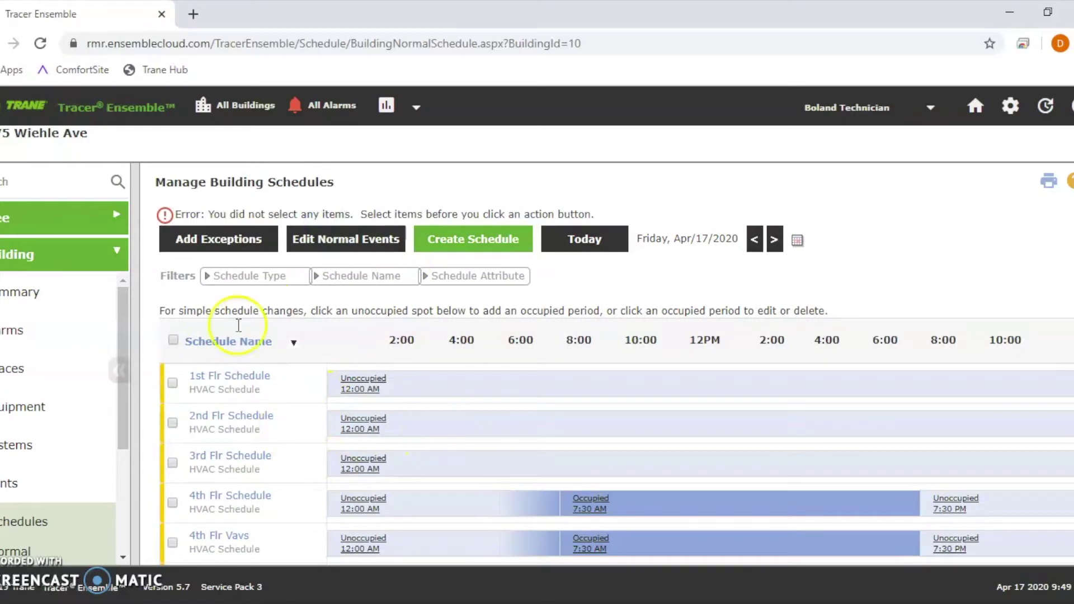
Step: Review the 1st Flr Schedule's normal weekly events, then leave without saving
{"action": "left_click", "coordinate": [173, 384]}
{"action": "left_click", "coordinate": [367, 247]}
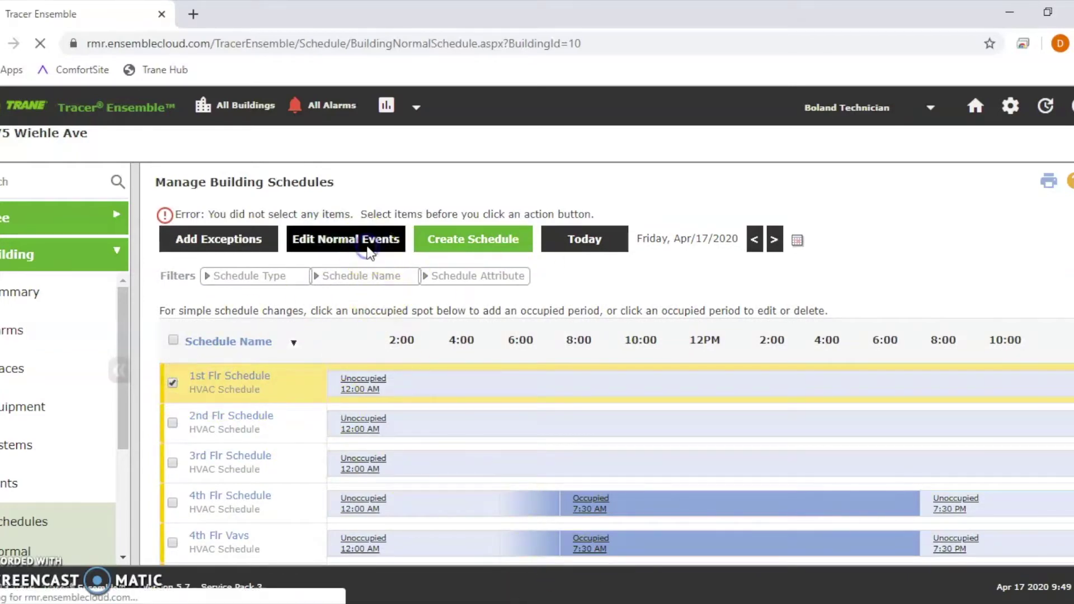
{"action": "scroll", "coordinate": [415, 371], "scroll_direction": "down", "scroll_amount": 2}
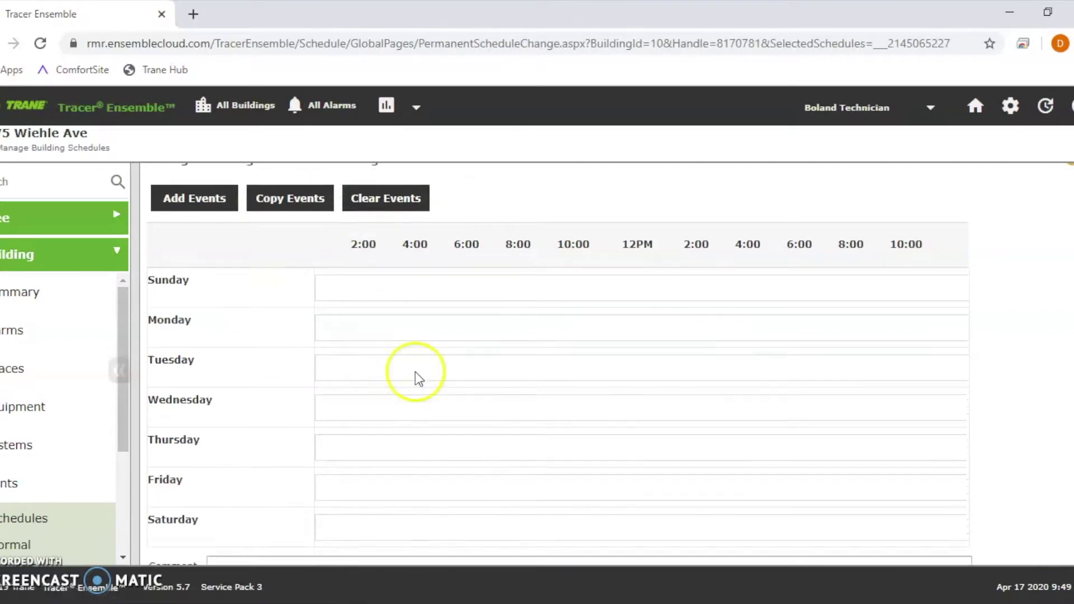
{"action": "scroll", "coordinate": [647, 279], "scroll_direction": "up", "scroll_amount": 1}
{"action": "scroll", "coordinate": [646, 276], "scroll_direction": "up", "scroll_amount": 1}
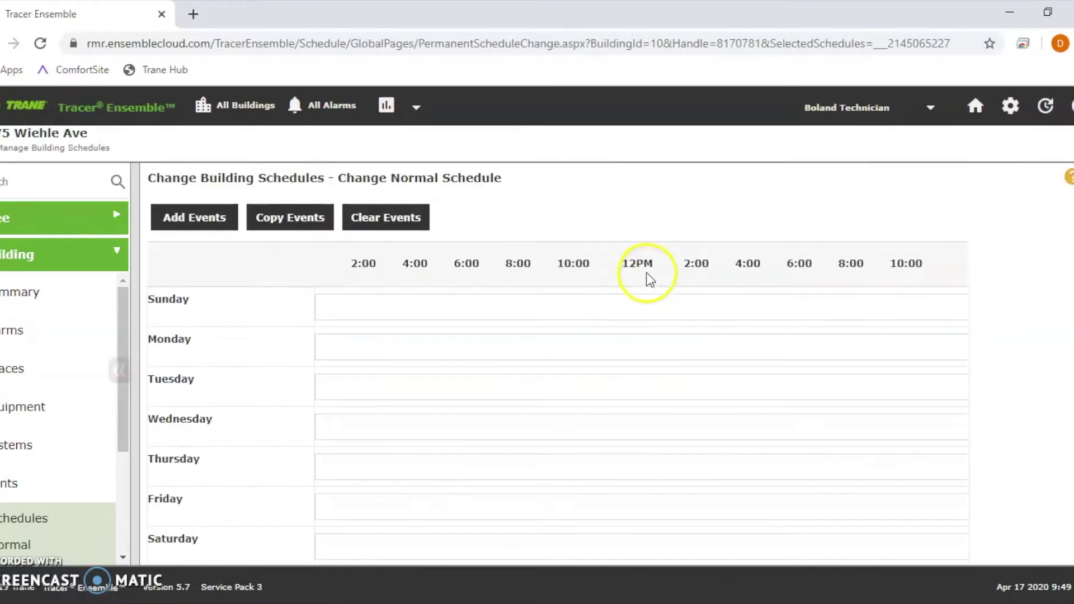
{"action": "scroll", "coordinate": [335, 486], "scroll_direction": "down", "scroll_amount": 3}
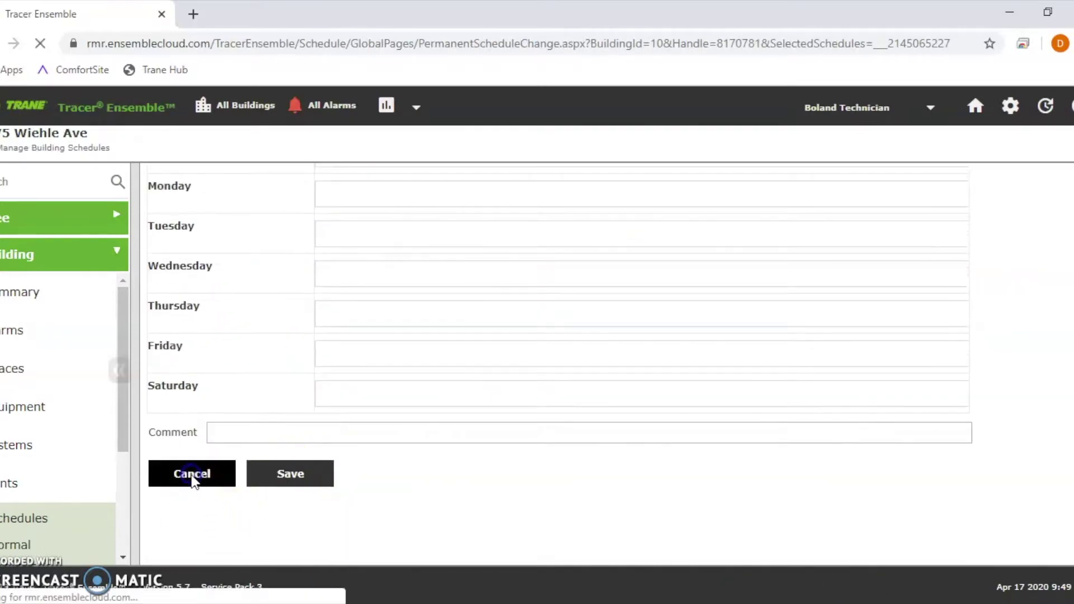
{"action": "left_click", "coordinate": [192, 475]}
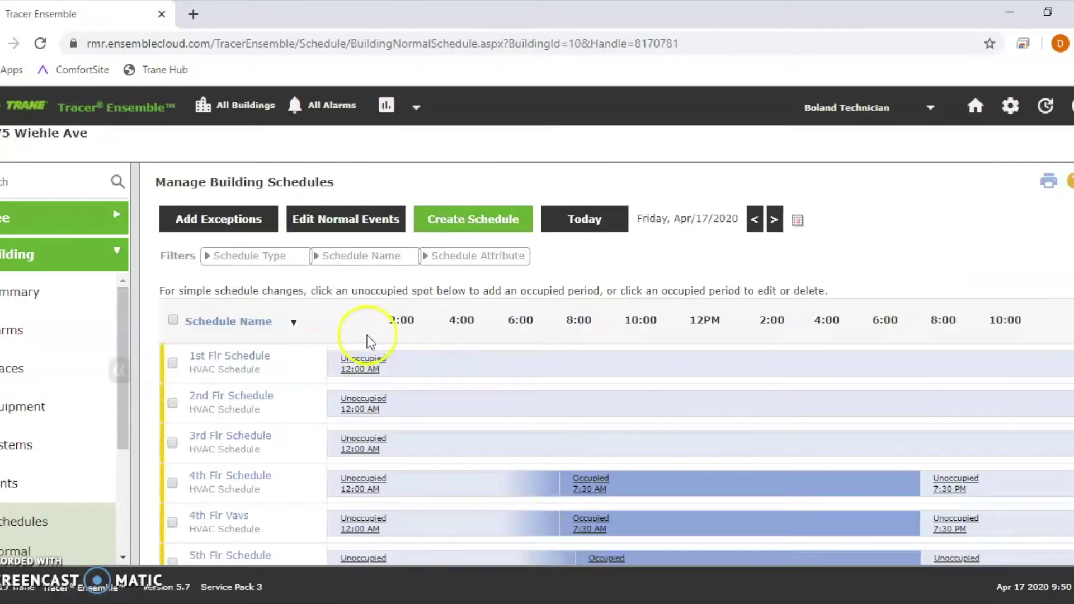
Step: Open 4th Flr Schedule's normal events: weekdays 7:30 AM–7:30 PM, Saturday 8:15 AM–1:00 PM
{"action": "left_click", "coordinate": [173, 482]}
{"action": "left_click", "coordinate": [358, 223]}
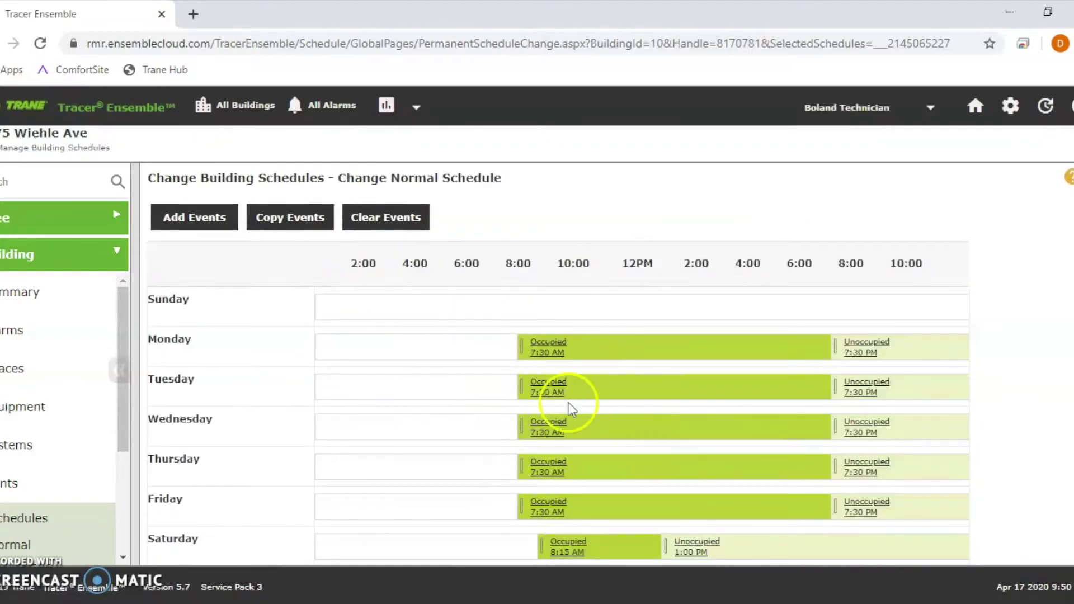
{"action": "scroll", "coordinate": [568, 402], "scroll_direction": "down", "scroll_amount": 3}
{"action": "scroll", "coordinate": [631, 378], "scroll_direction": "up", "scroll_amount": 2}
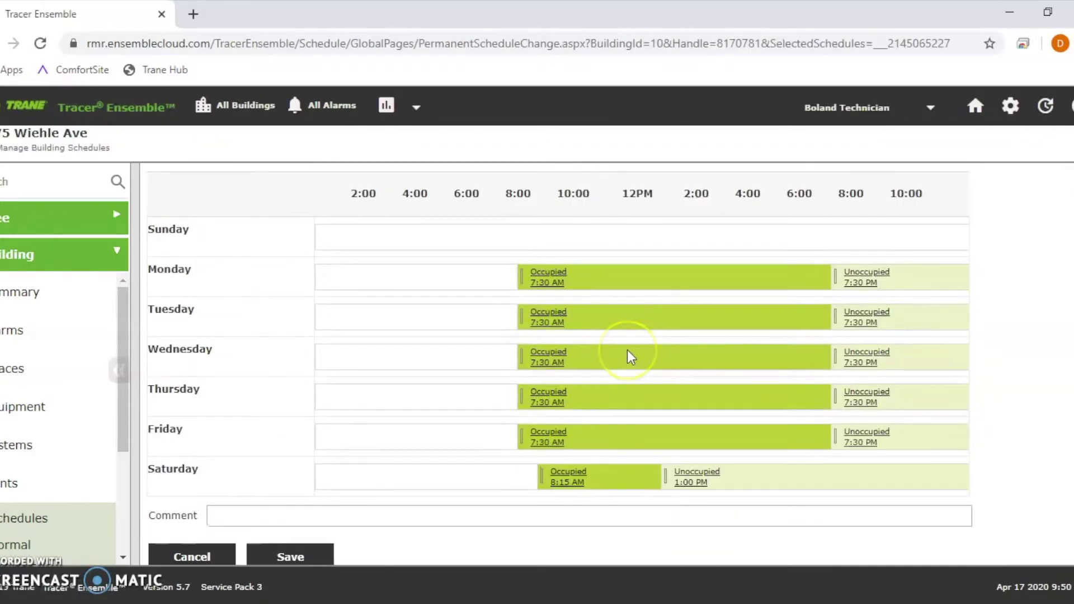
{"action": "scroll", "coordinate": [626, 352], "scroll_direction": "up", "scroll_amount": 2}
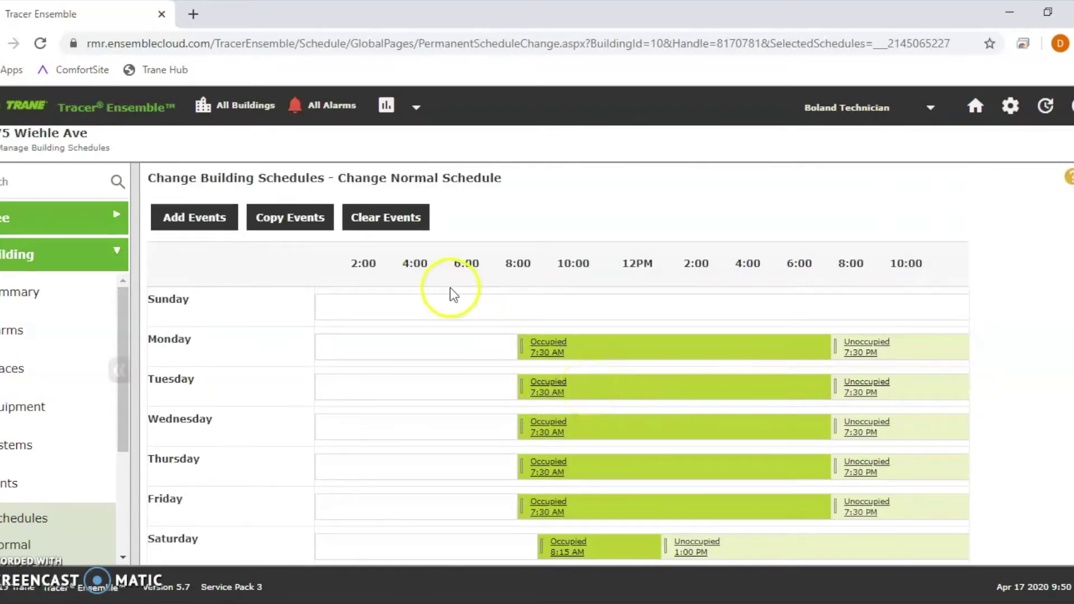
Step: Clear all weekly events and add Monday only: occupied 8:00 AM, unoccupied 5:00 PM
{"action": "left_click", "coordinate": [391, 219]}
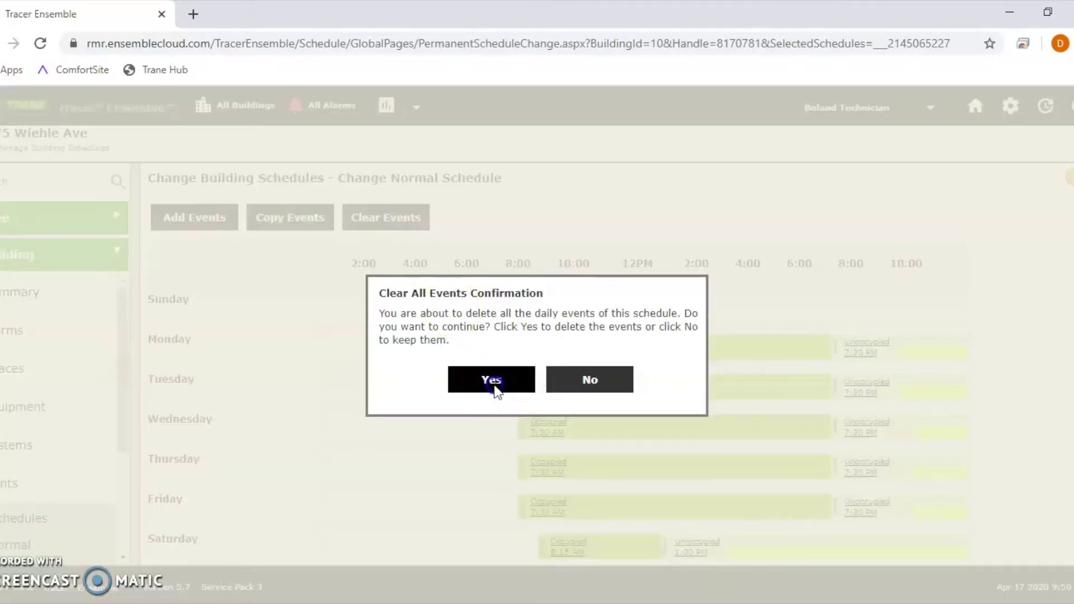
{"action": "left_click", "coordinate": [491, 382]}
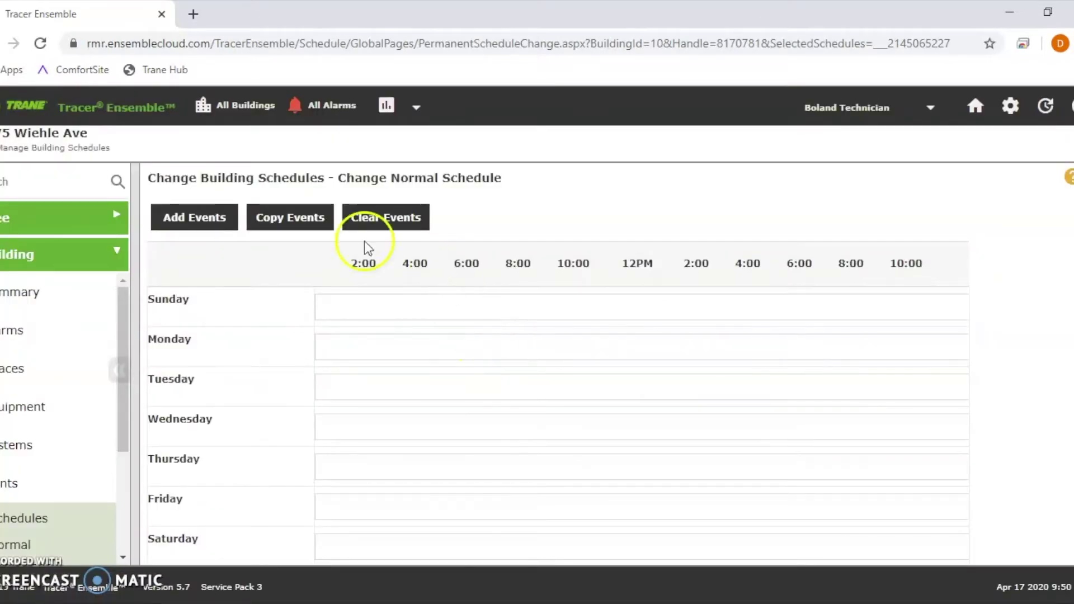
{"action": "left_click", "coordinate": [198, 217]}
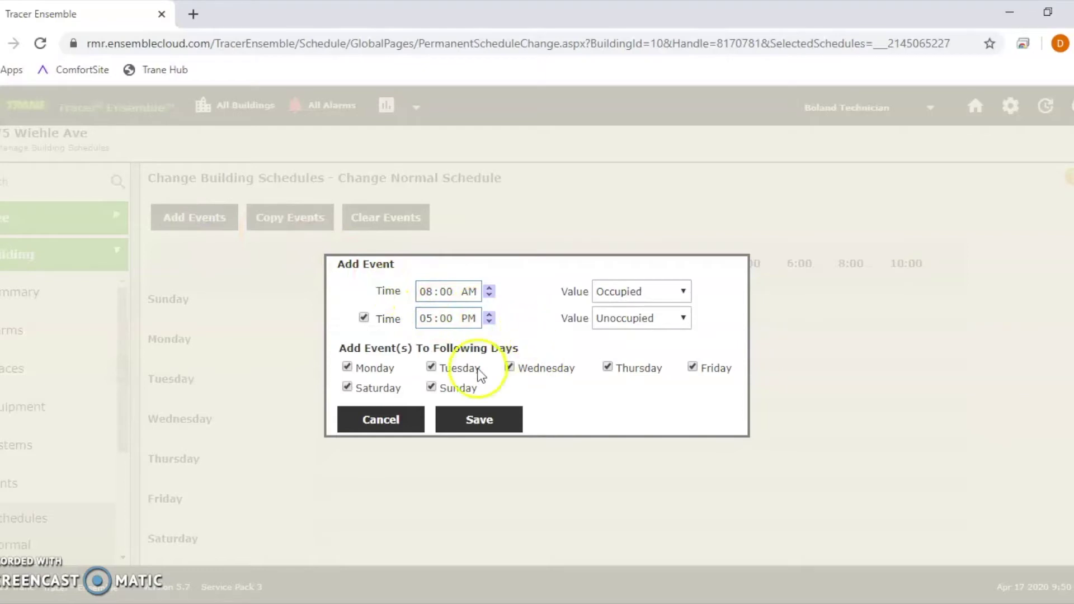
{"action": "left_click", "coordinate": [431, 387]}
{"action": "left_click", "coordinate": [338, 390]}
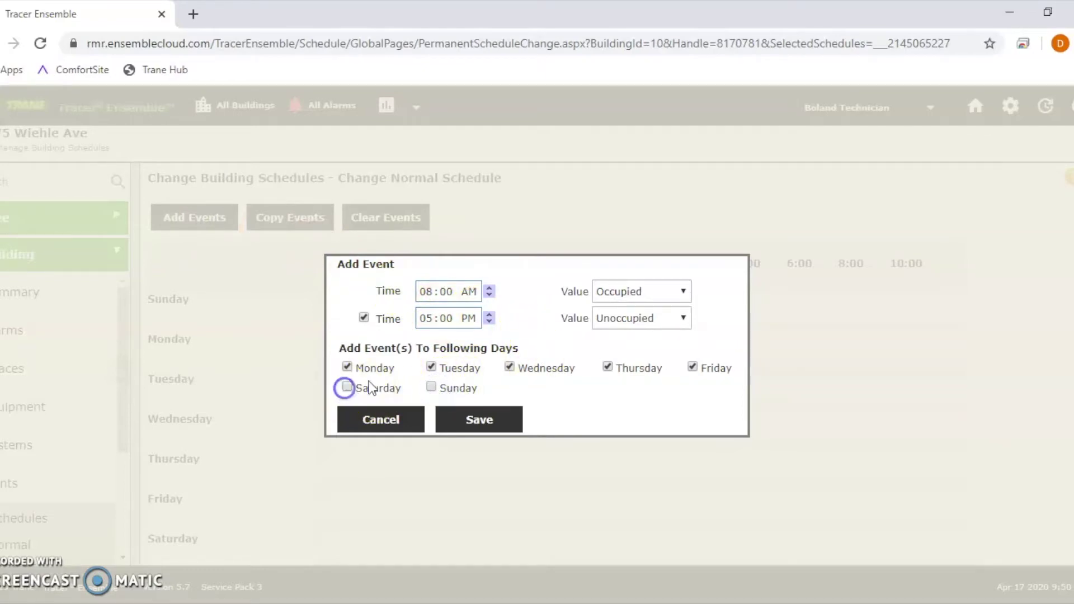
{"action": "left_click", "coordinate": [431, 367]}
{"action": "left_click", "coordinate": [510, 368]}
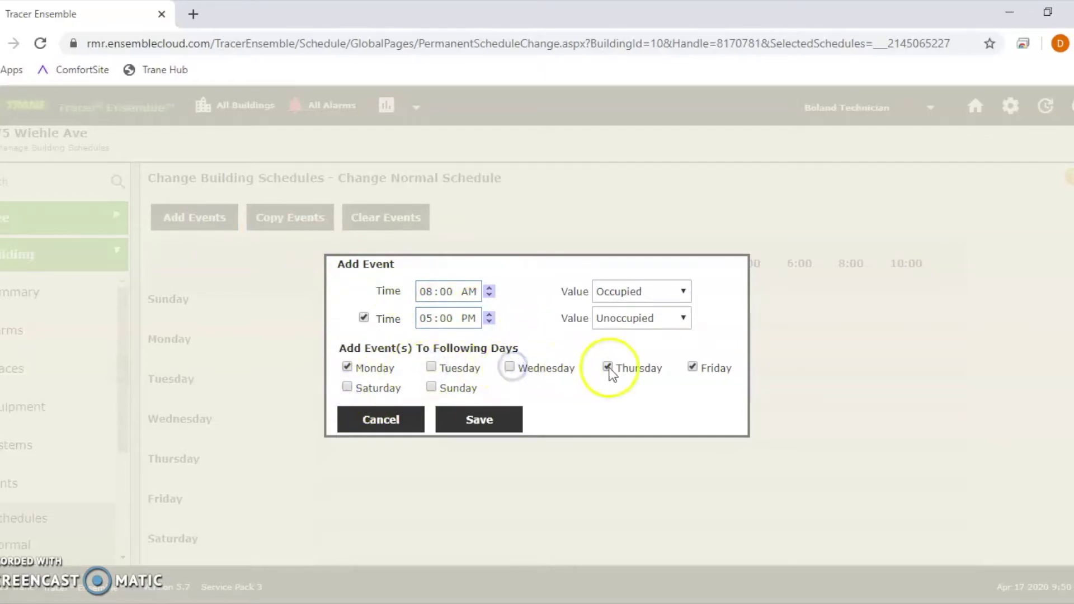
{"action": "left_click", "coordinate": [608, 367]}
{"action": "left_click", "coordinate": [692, 368]}
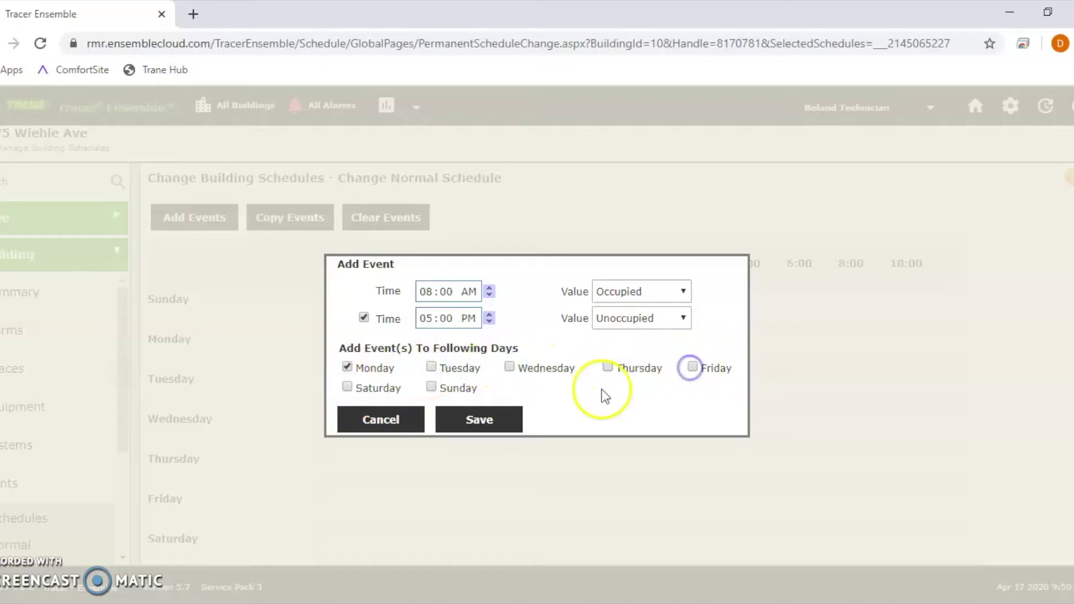
{"action": "left_click", "coordinate": [496, 417]}
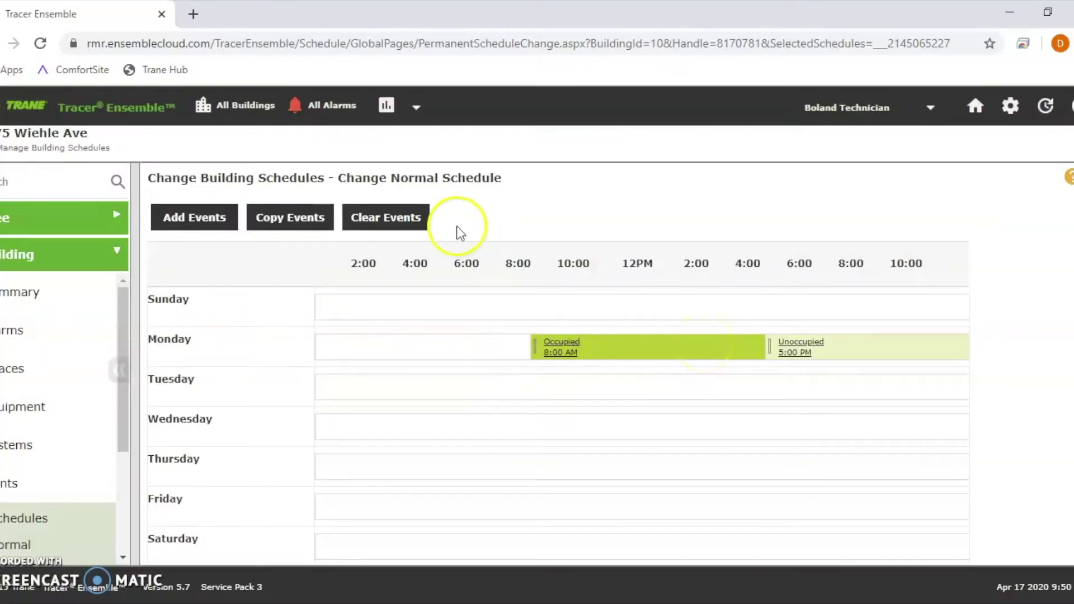
Step: Add Tuesday–Friday events occupied 9:00 AM, unoccupied 5:00 PM
{"action": "left_click", "coordinate": [210, 216]}
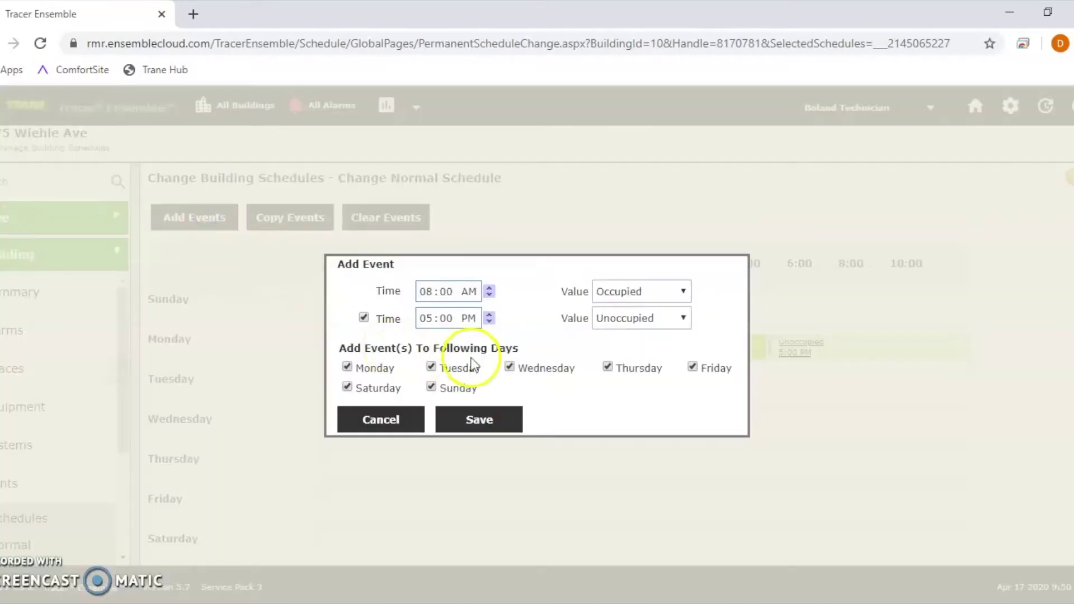
{"action": "left_click", "coordinate": [348, 386]}
{"action": "left_click", "coordinate": [347, 367]}
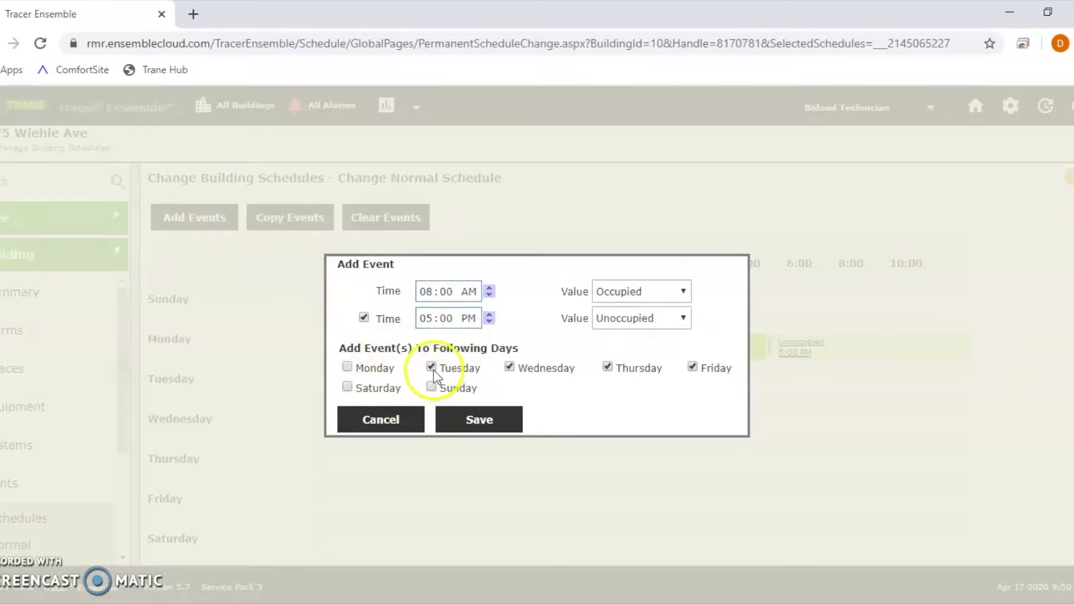
{"action": "left_click", "coordinate": [427, 293]}
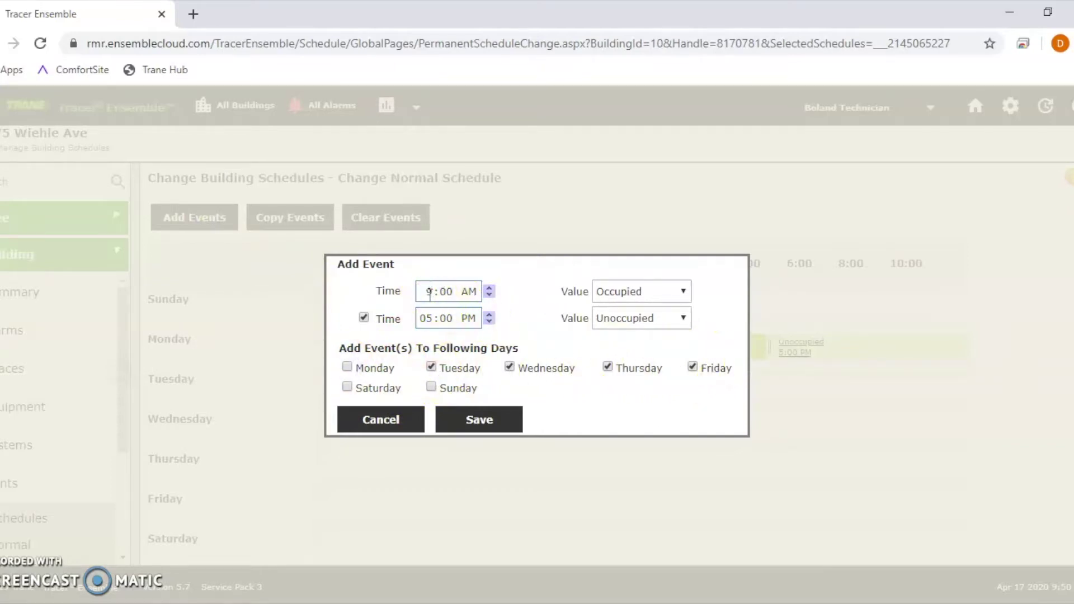
{"action": "type", "text": "9"}
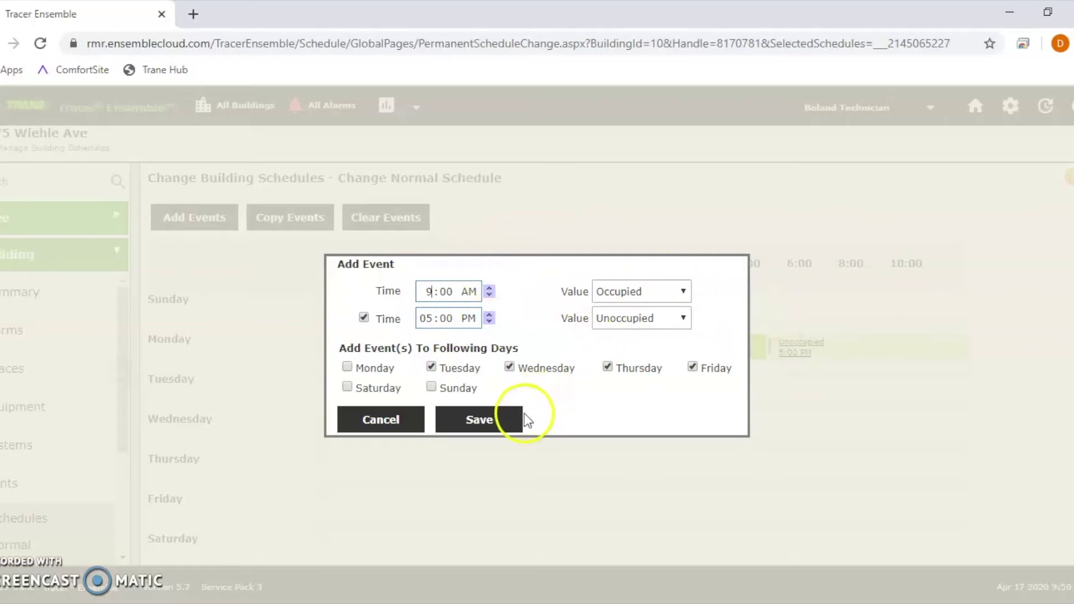
{"action": "left_click", "coordinate": [522, 415]}
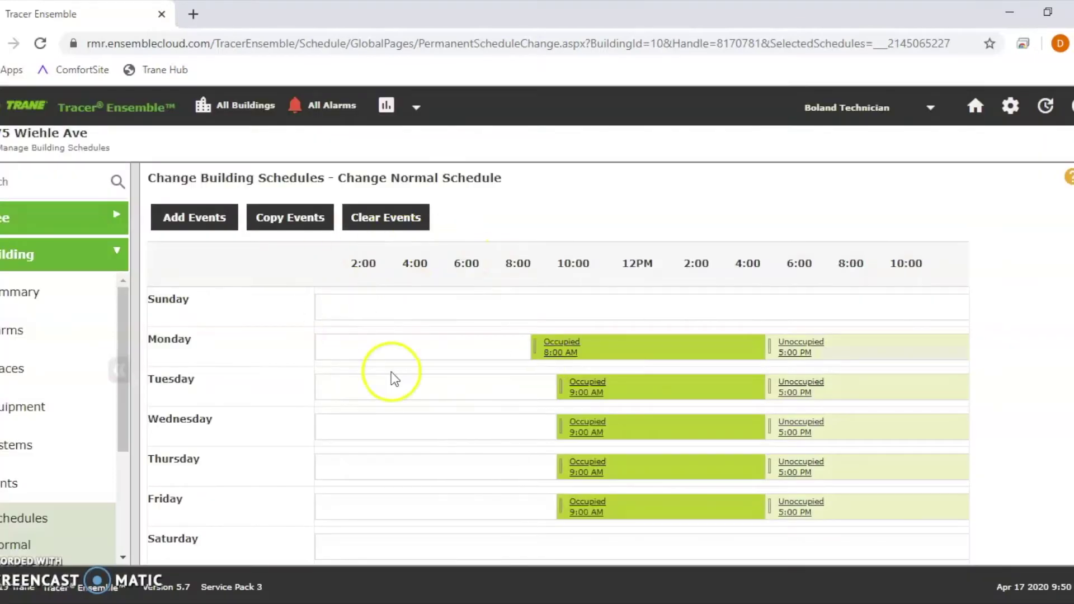
{"action": "left_click_drag", "start_coordinate": [338, 178], "coordinate": [507, 191]}
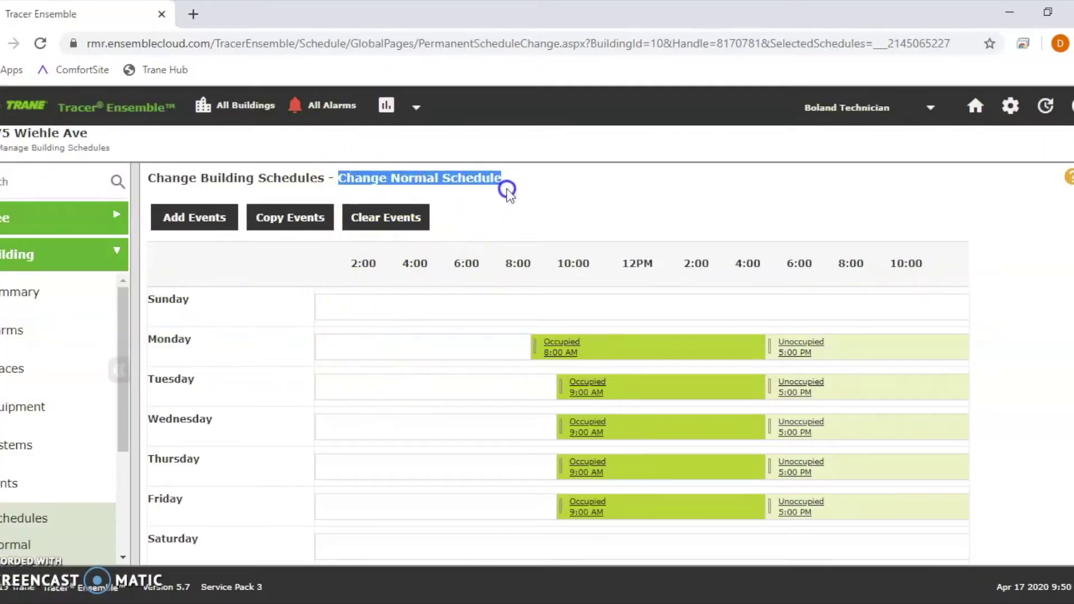
{"action": "scroll", "coordinate": [472, 371], "scroll_direction": "down", "scroll_amount": 3}
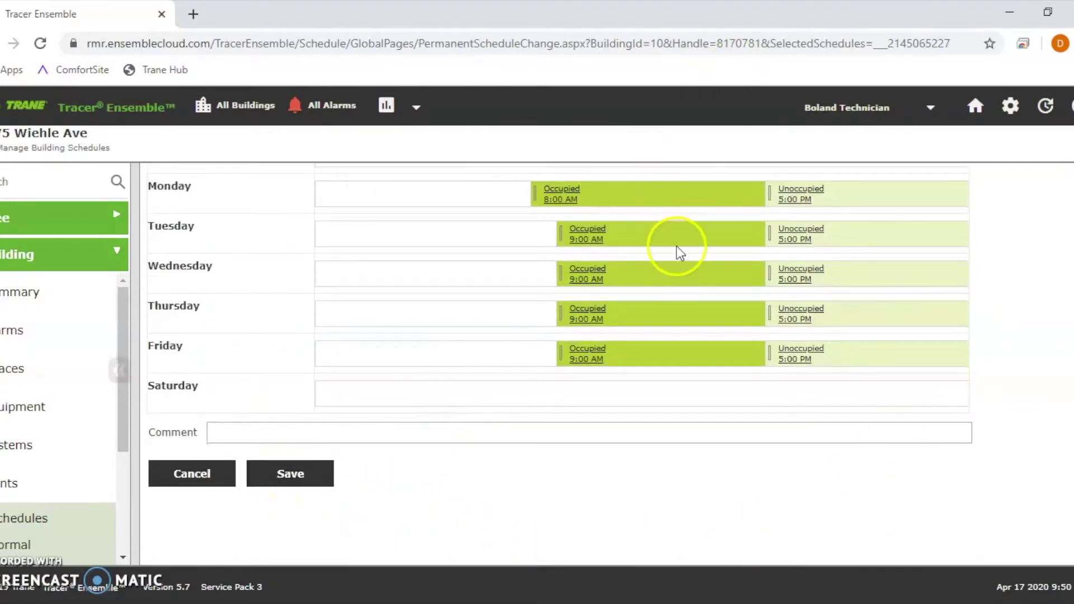
{"action": "scroll", "coordinate": [180, 227], "scroll_direction": "up", "scroll_amount": 2}
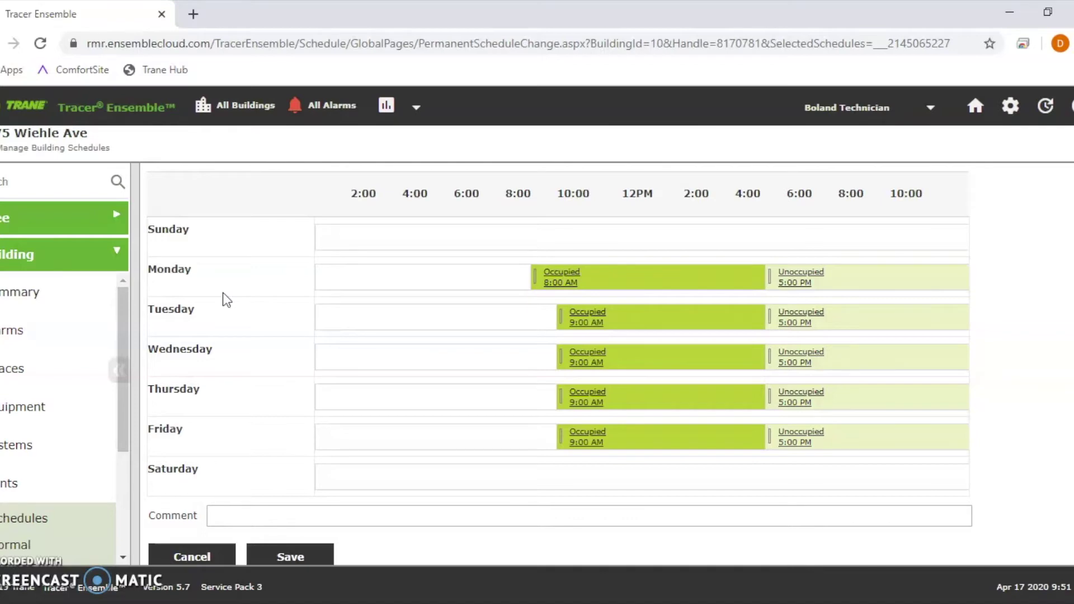
Step: Discard the normal schedule edits and reopen 1775 Wiehle Ave's schedules list
{"action": "left_click", "coordinate": [192, 554]}
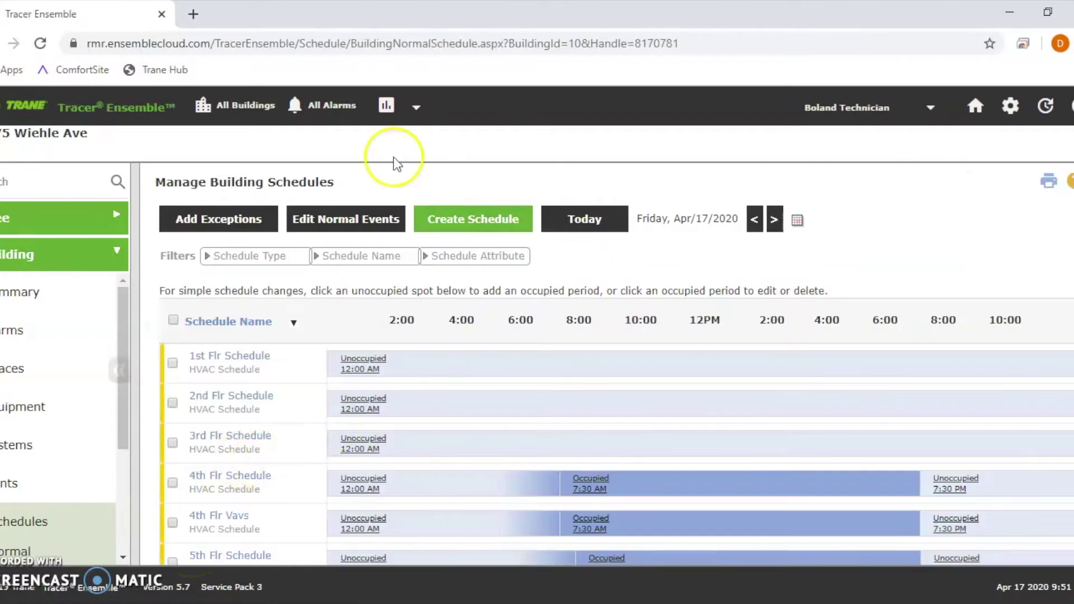
{"action": "left_click", "coordinate": [53, 219]}
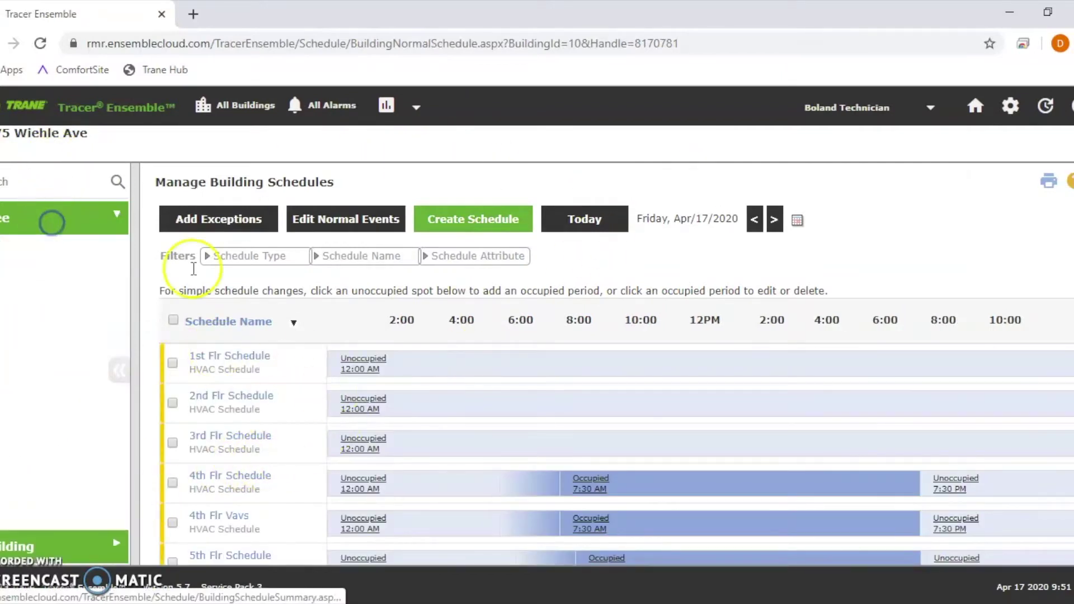
{"action": "left_click", "coordinate": [41, 307]}
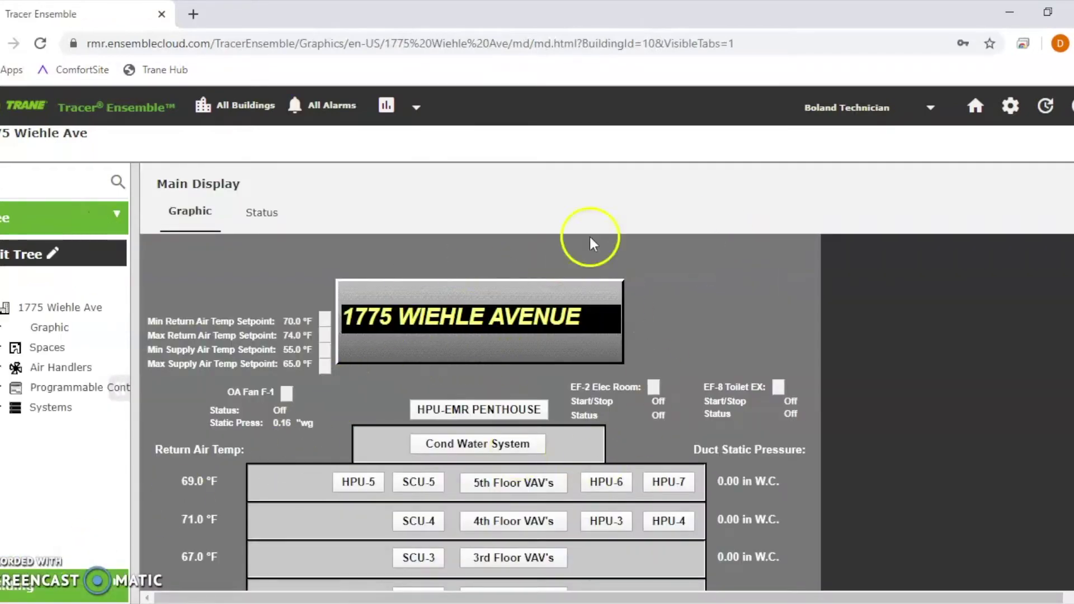
{"action": "left_click", "coordinate": [89, 593]}
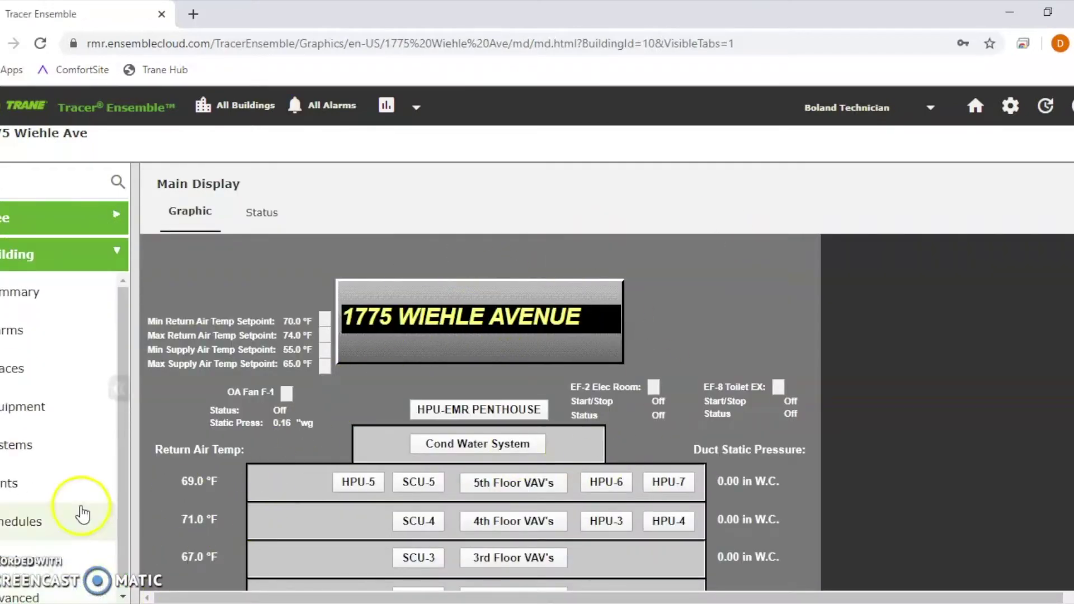
{"action": "left_click", "coordinate": [33, 508]}
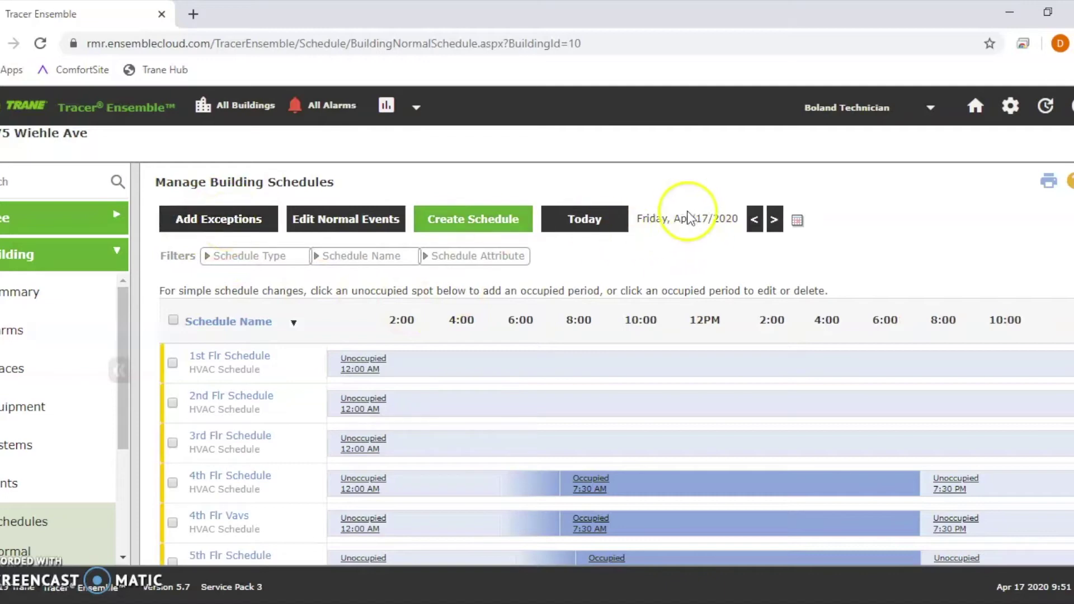
Step: Return the calendar to Friday, Apr 17 and start an exception for 1st Flr Schedule
{"action": "left_click", "coordinate": [771, 220]}
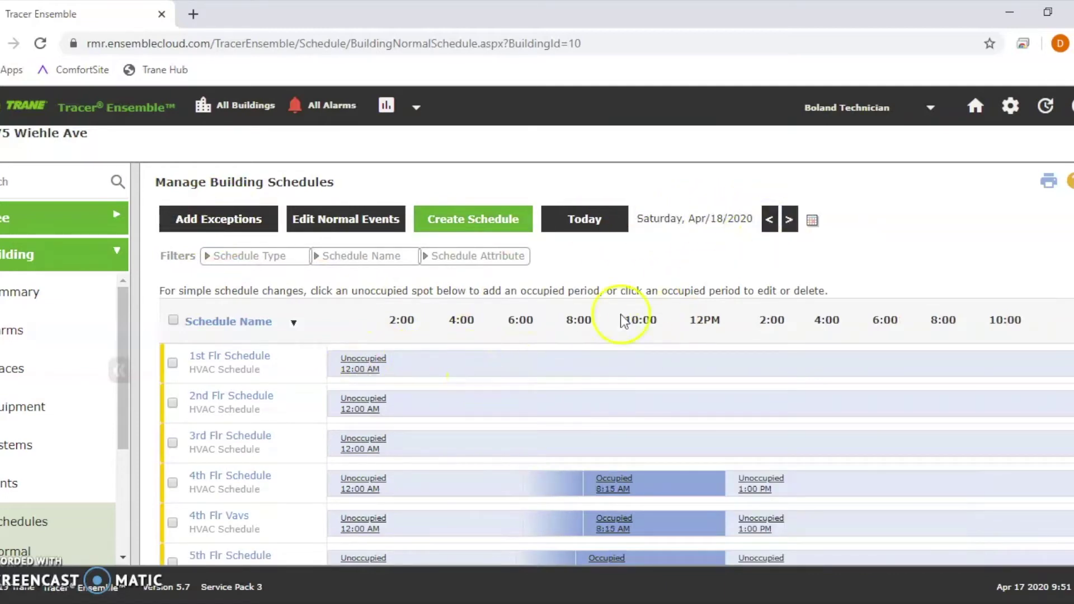
{"action": "left_click", "coordinate": [770, 220]}
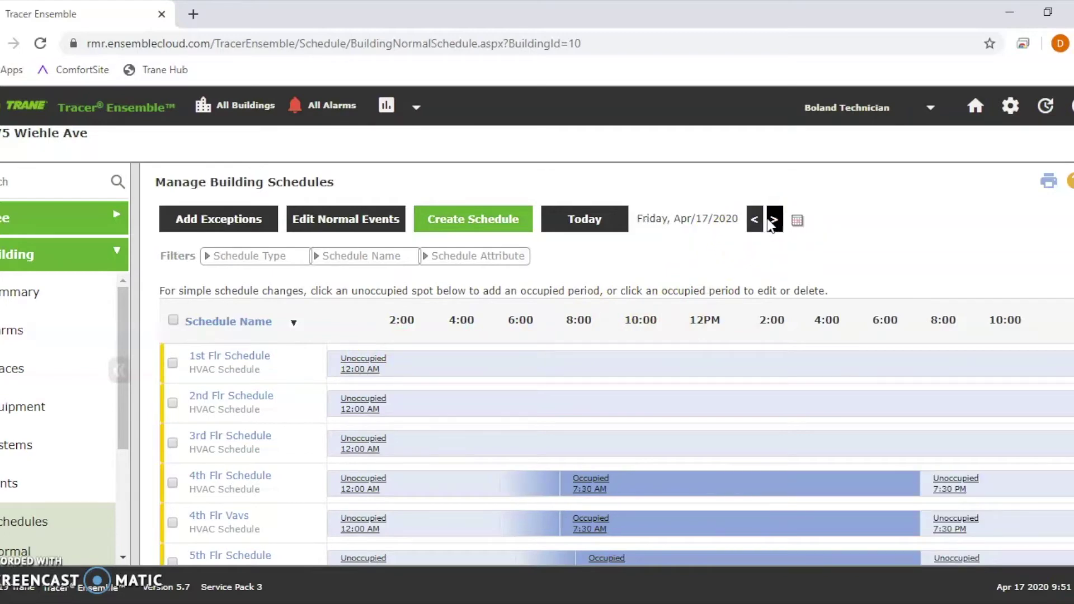
{"action": "left_click", "coordinate": [471, 421]}
{"action": "left_click", "coordinate": [406, 383]}
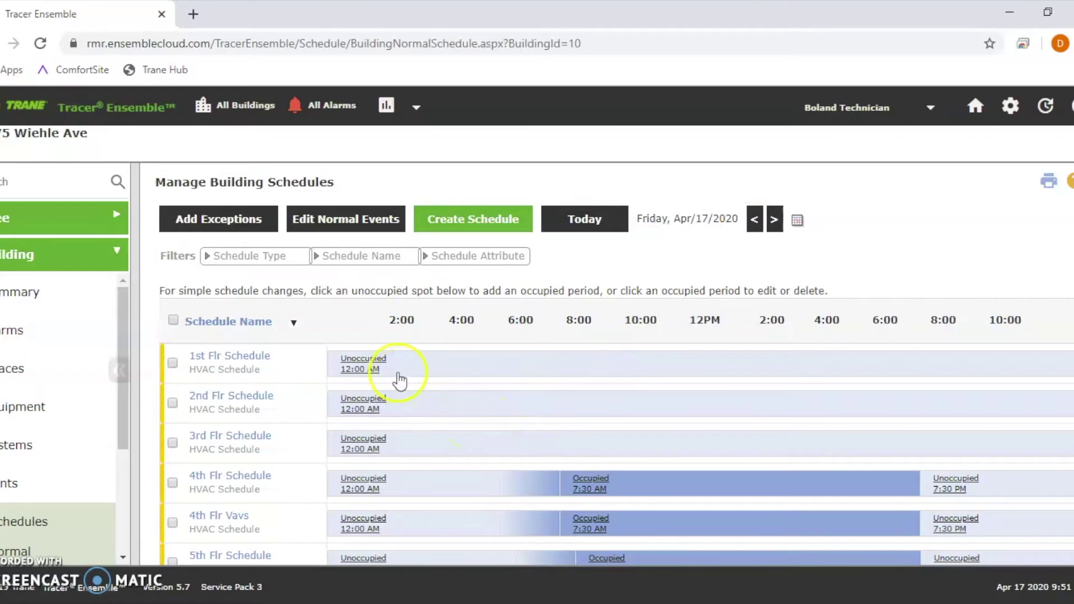
{"action": "left_click", "coordinate": [232, 222]}
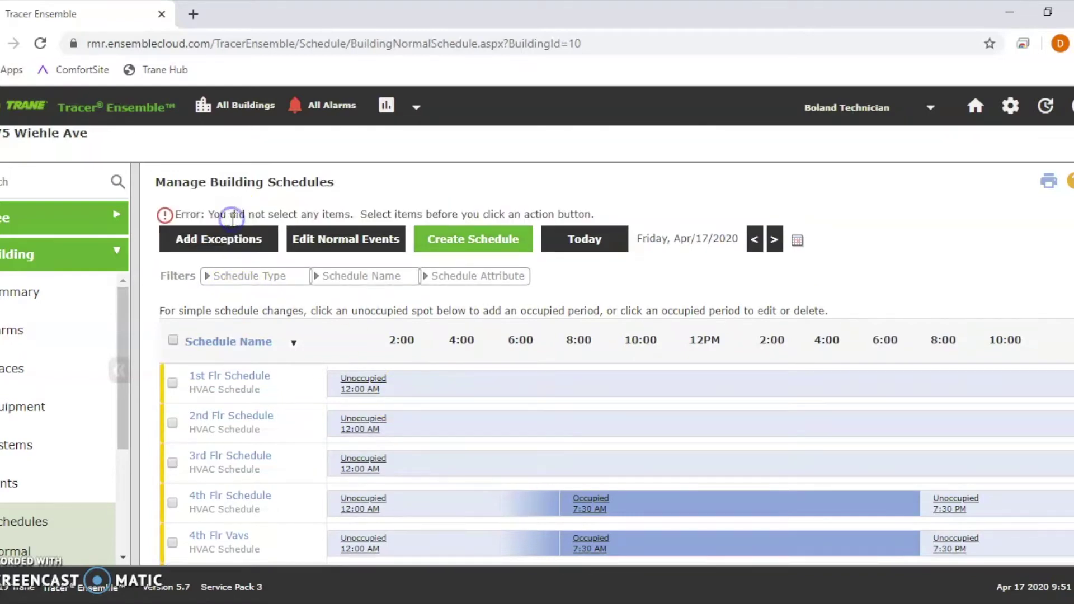
{"action": "left_click", "coordinate": [240, 239]}
{"action": "left_click", "coordinate": [186, 384]}
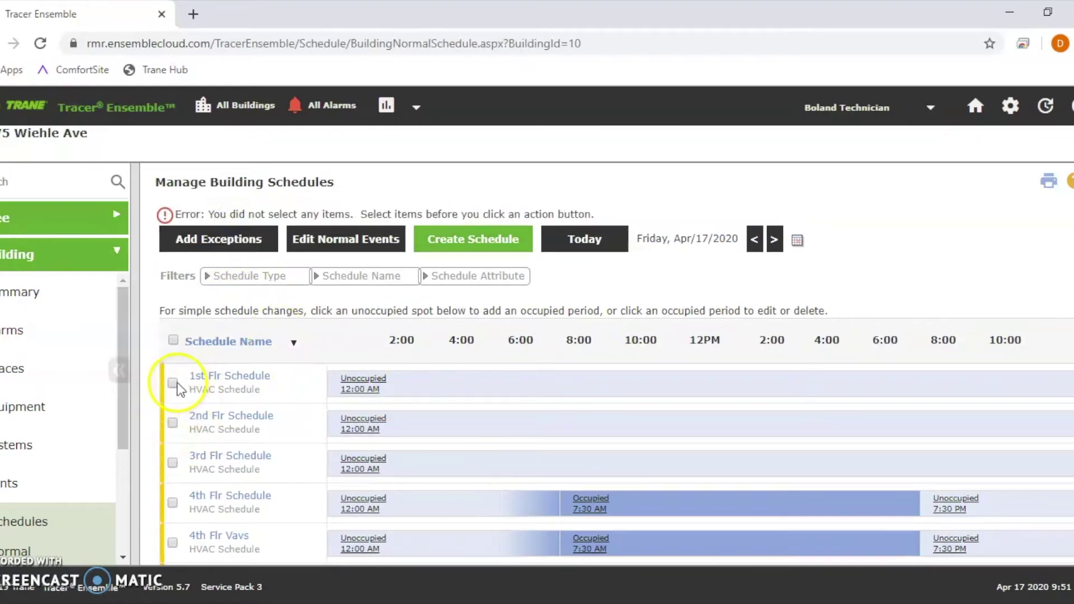
{"action": "left_click", "coordinate": [224, 244]}
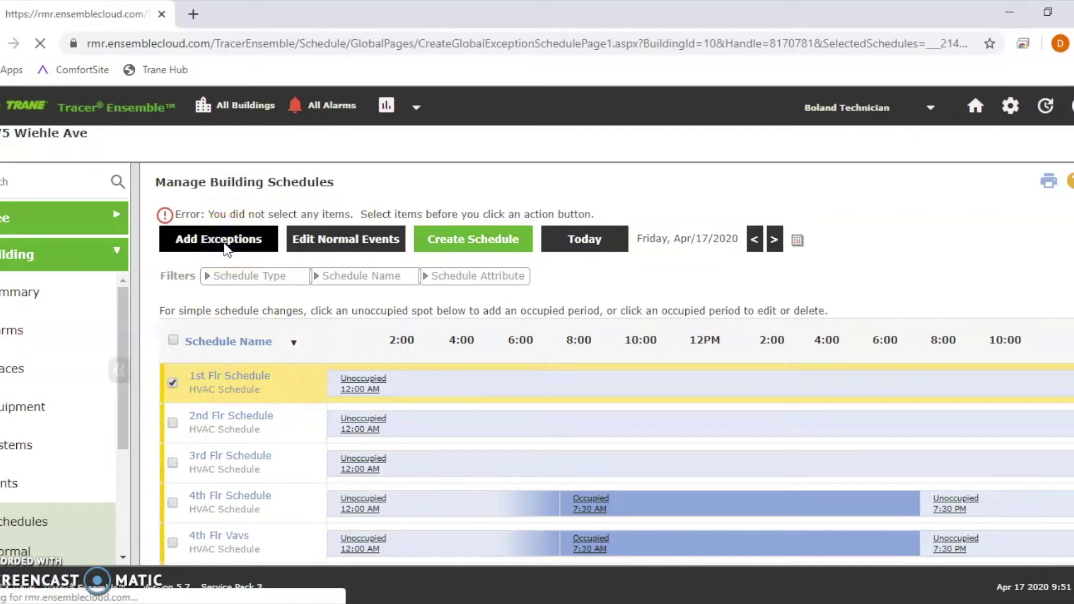
Step: Name the exception 'Dy', set start and end dates to 04/18/2020, and draft Saturday events
{"action": "left_click_drag", "start_coordinate": [268, 226], "coordinate": [132, 242]}
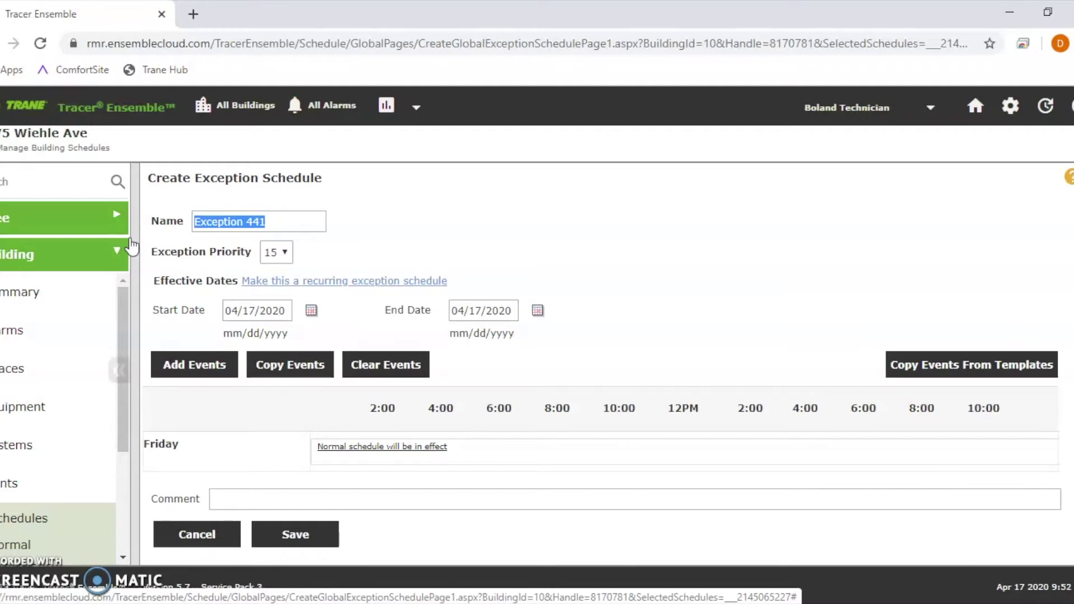
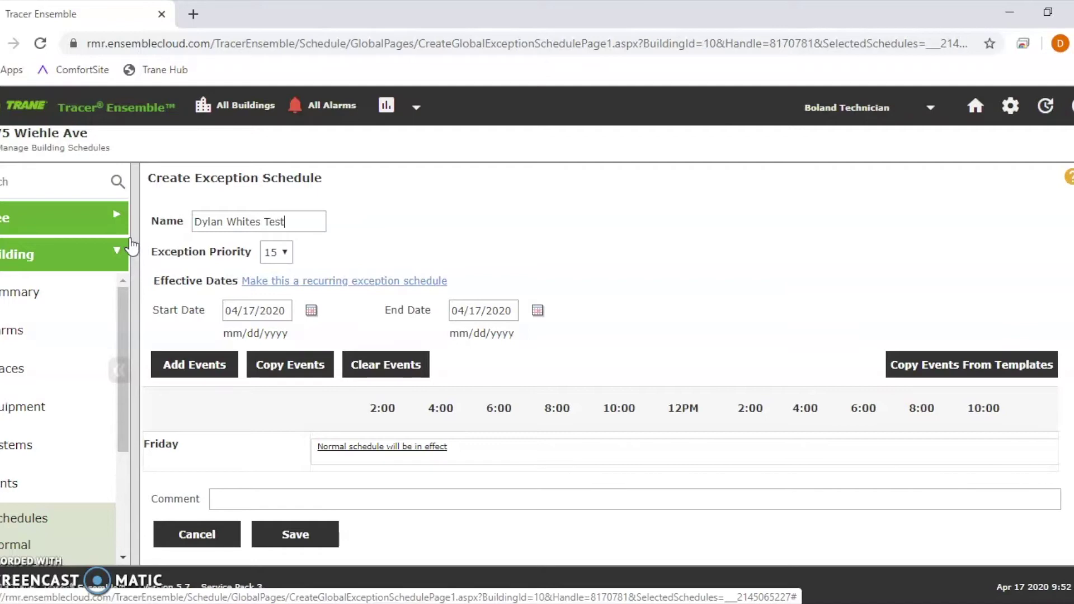
{"action": "left_click", "coordinate": [310, 311]}
{"action": "left_click", "coordinate": [410, 371]}
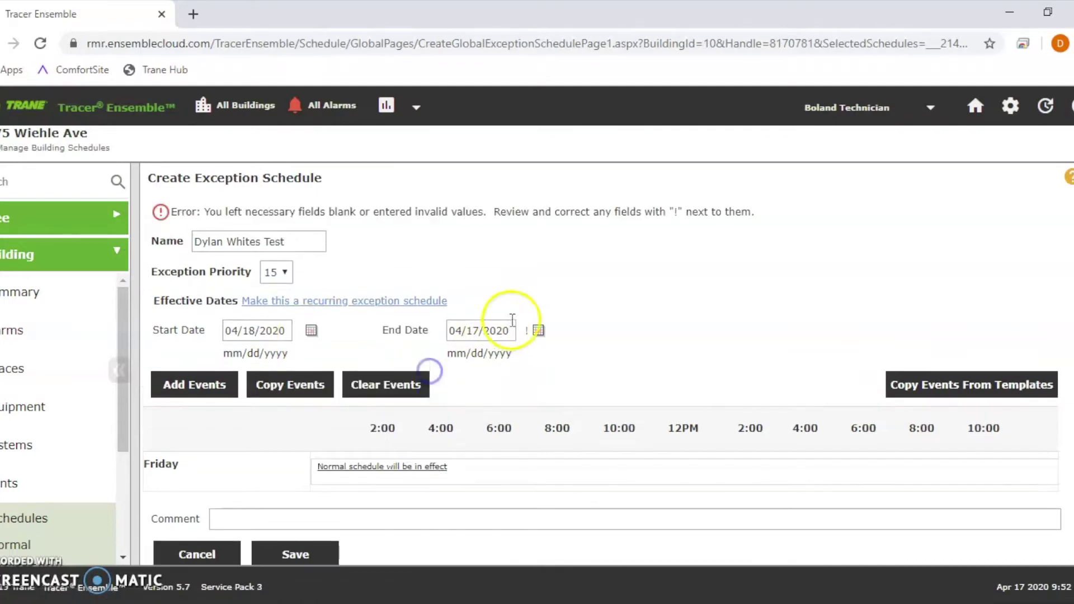
{"action": "left_click", "coordinate": [538, 333]}
{"action": "left_click", "coordinate": [651, 407]}
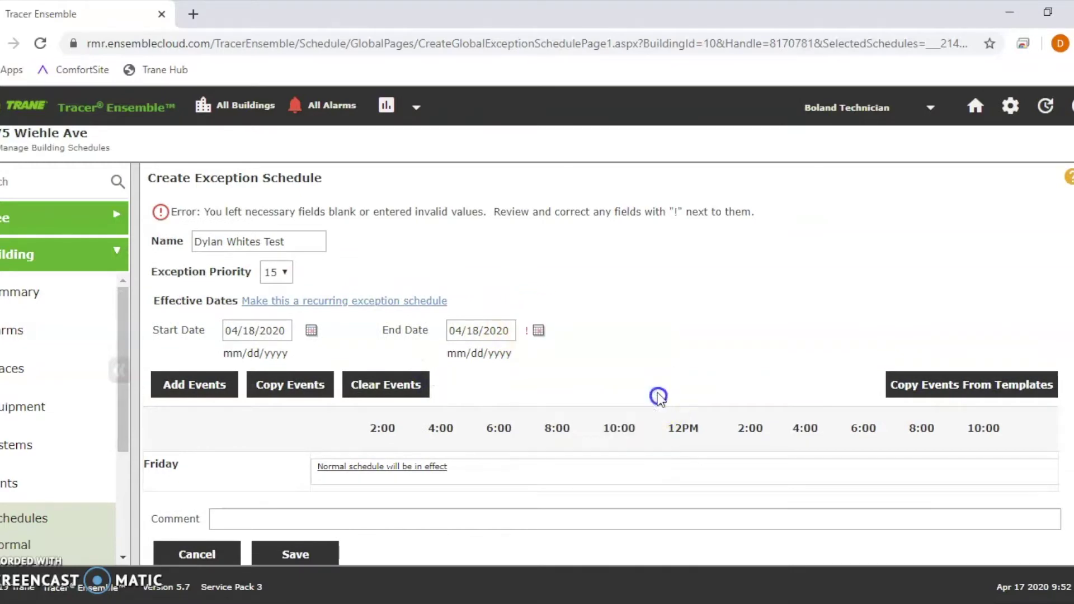
{"action": "scroll", "coordinate": [303, 365], "scroll_direction": "down", "scroll_amount": 1}
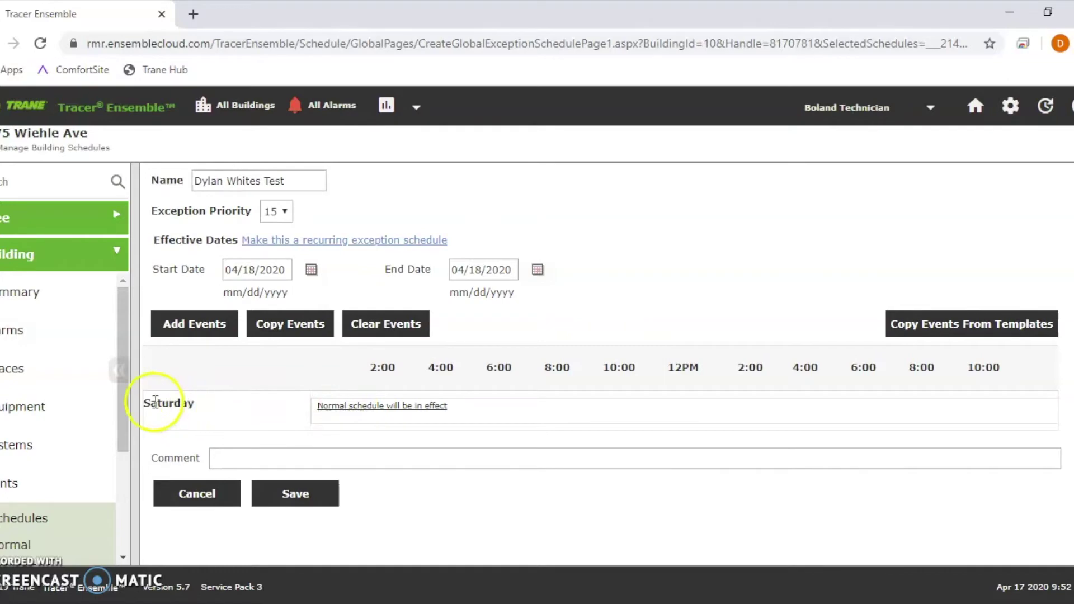
{"action": "left_click_drag", "start_coordinate": [162, 403], "coordinate": [217, 408]}
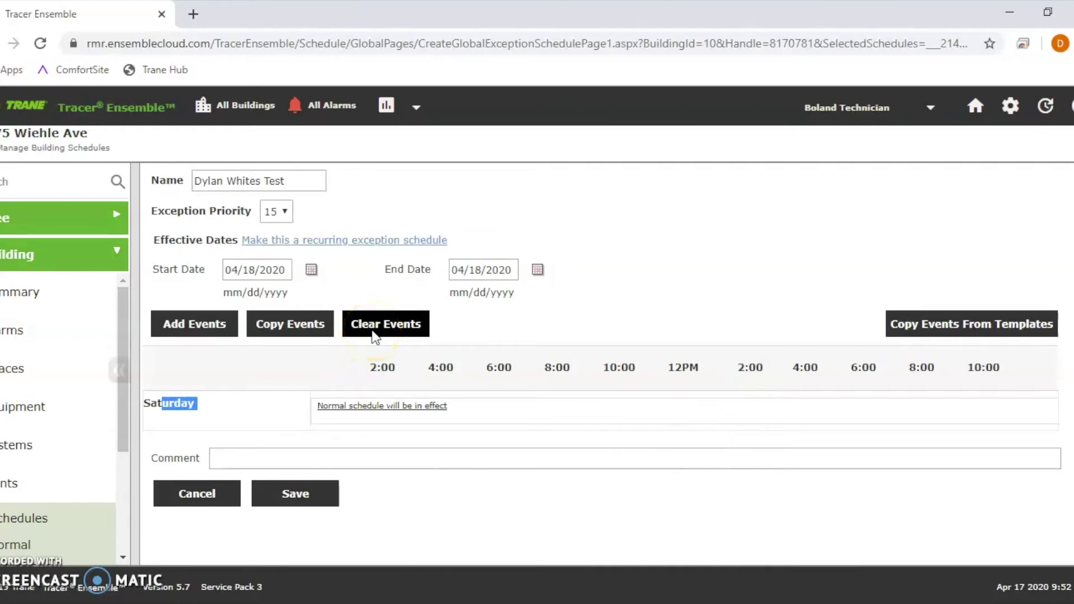
{"action": "left_click", "coordinate": [211, 332]}
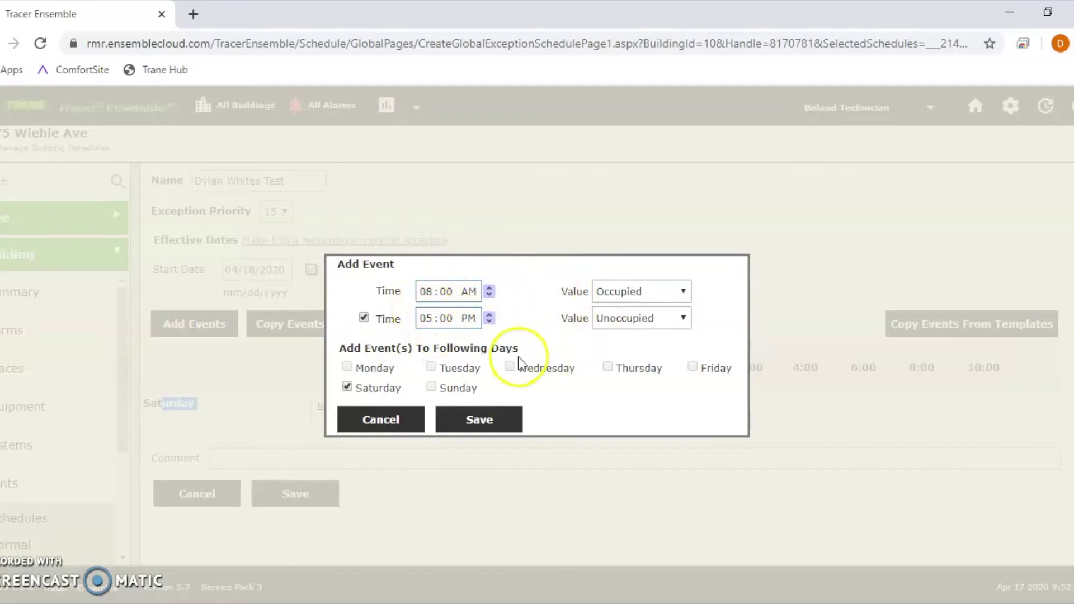
Step: Save the Saturday 8:00 AM–5:00 PM event and exception, then return to building schedules
{"action": "left_click", "coordinate": [466, 419]}
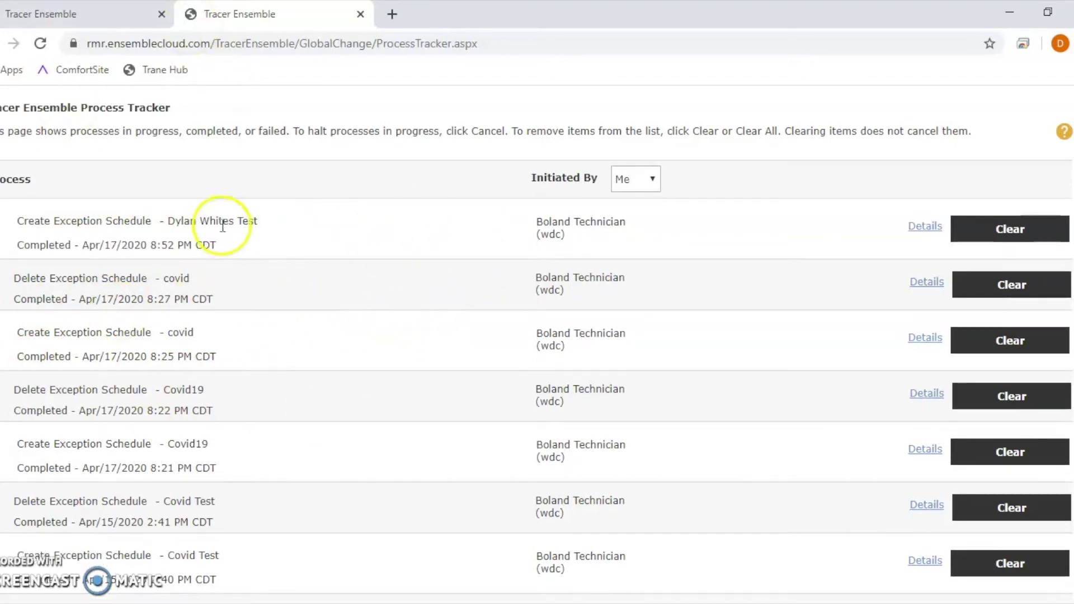
{"action": "left_click", "coordinate": [114, 25]}
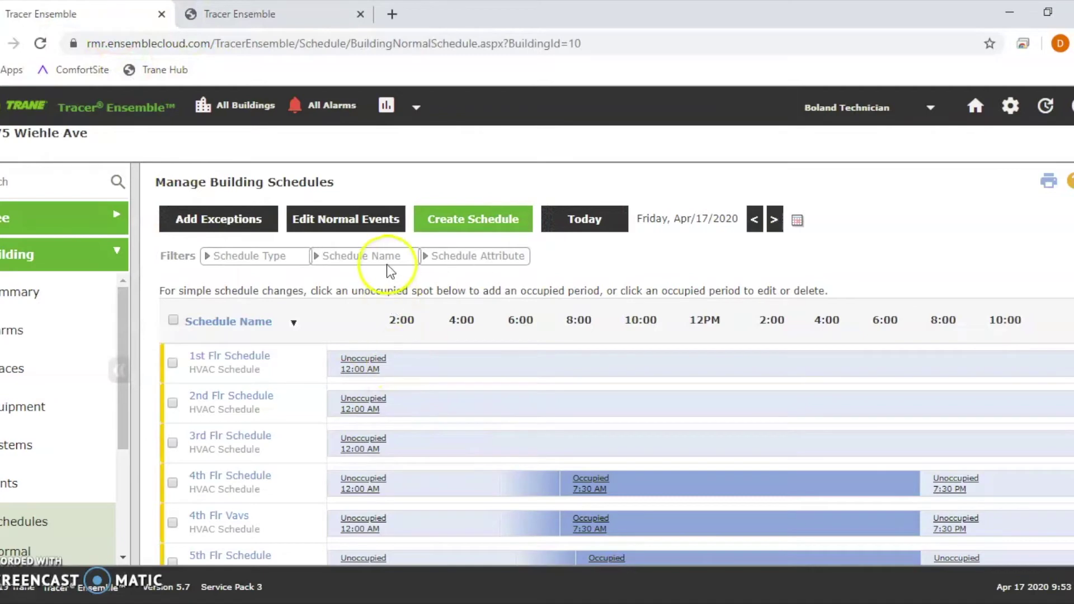
Step: Advance the calendar to Saturday, April 18 and open the Exceptions list under Schedules
{"action": "left_click", "coordinate": [775, 218]}
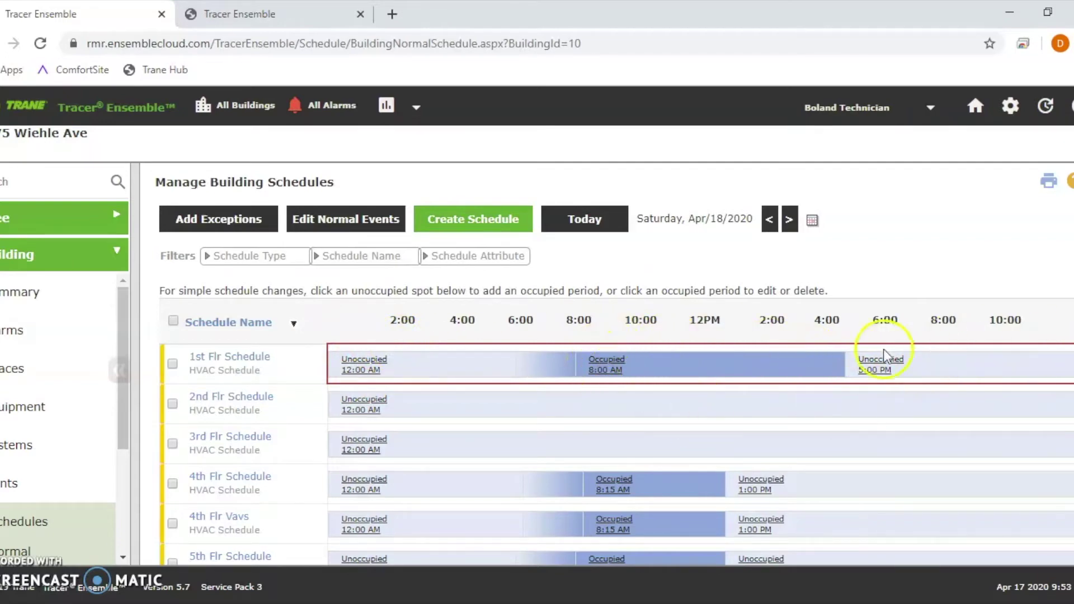
{"action": "scroll", "coordinate": [453, 363], "scroll_direction": "down", "scroll_amount": 2}
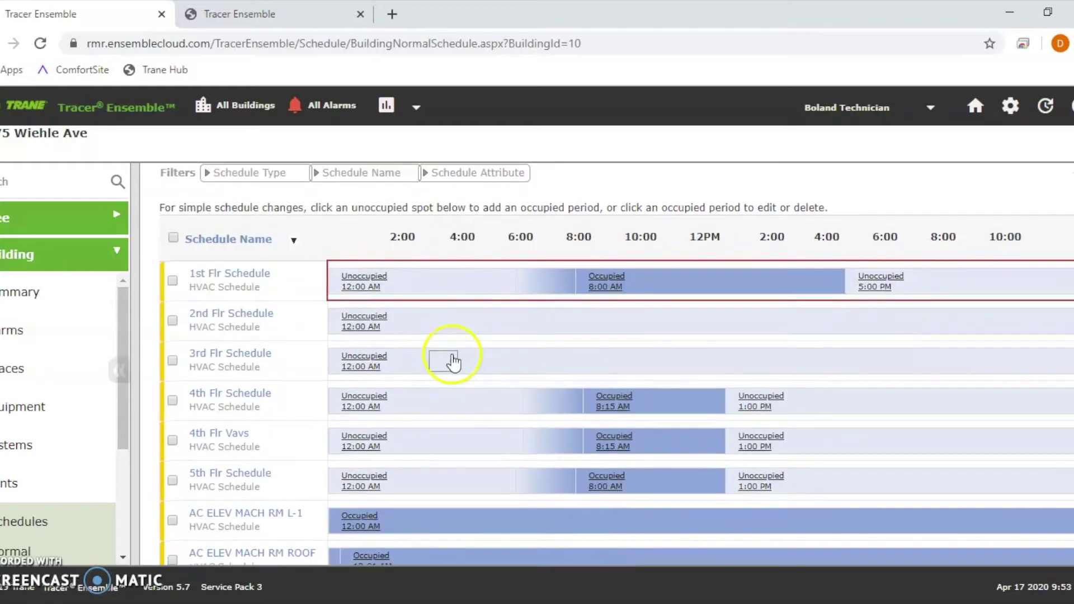
{"action": "left_click_drag", "start_coordinate": [119, 337], "coordinate": [118, 368]}
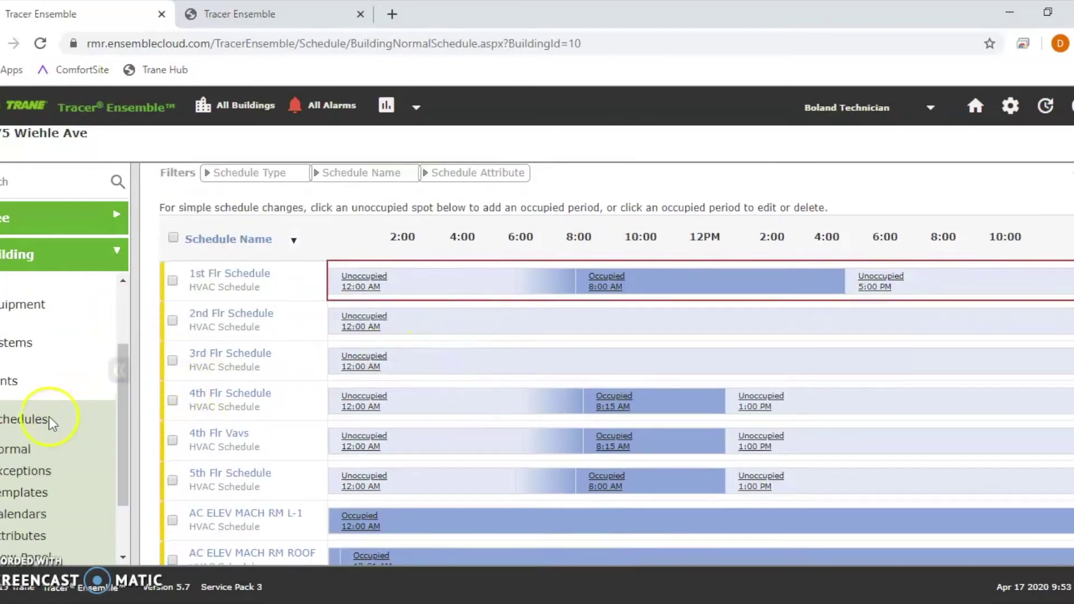
{"action": "left_click", "coordinate": [31, 477]}
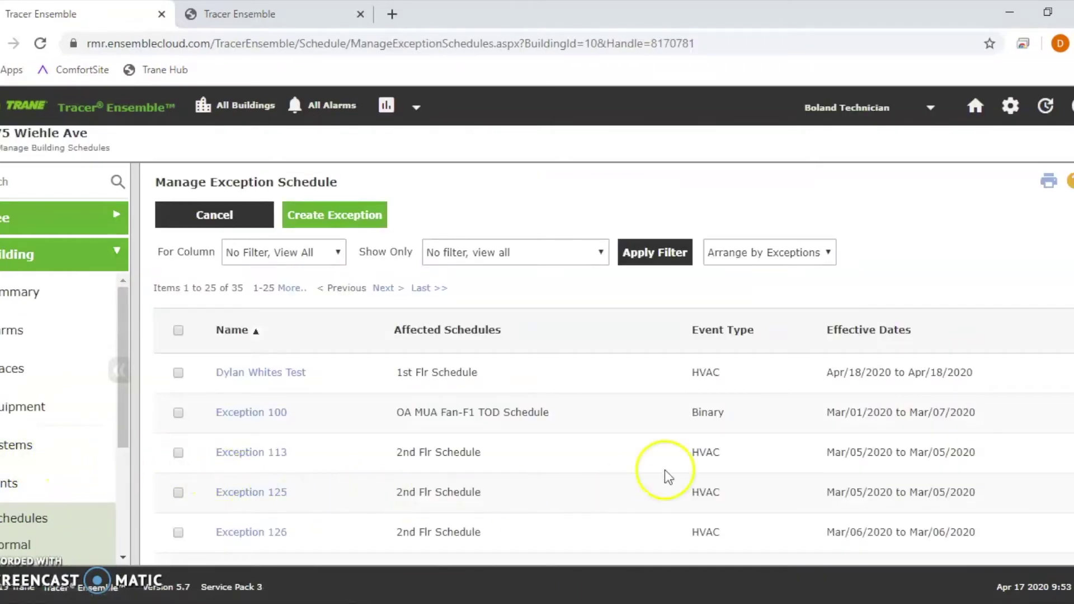
Step: Open the April 18 test exception's summary from the exception list
{"action": "scroll", "coordinate": [367, 447], "scroll_direction": "down", "scroll_amount": 10}
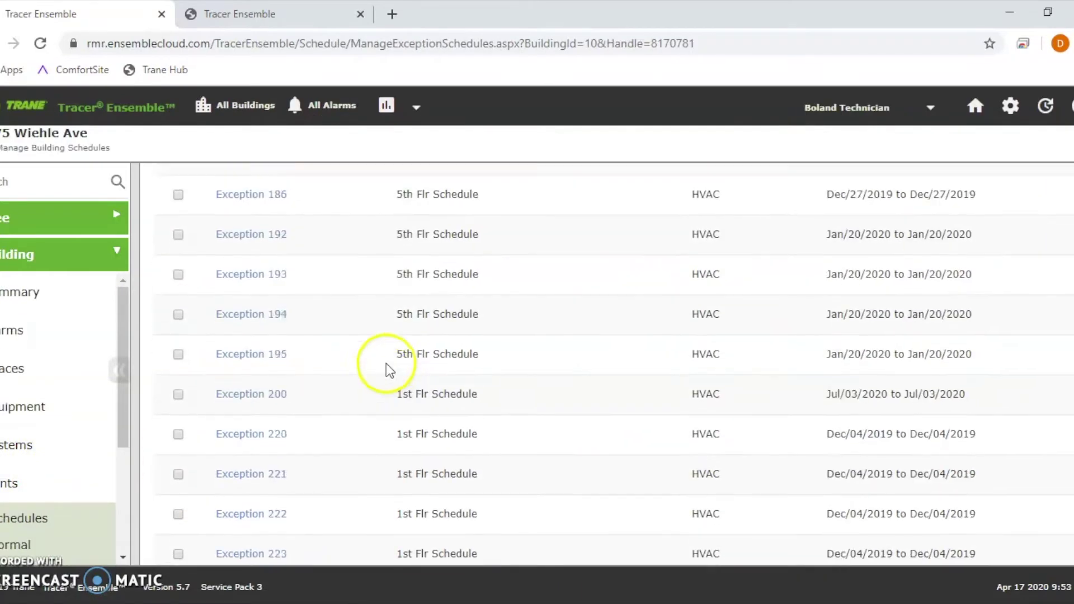
{"action": "scroll", "coordinate": [394, 372], "scroll_direction": "up", "scroll_amount": 6}
{"action": "scroll", "coordinate": [402, 363], "scroll_direction": "up", "scroll_amount": 5}
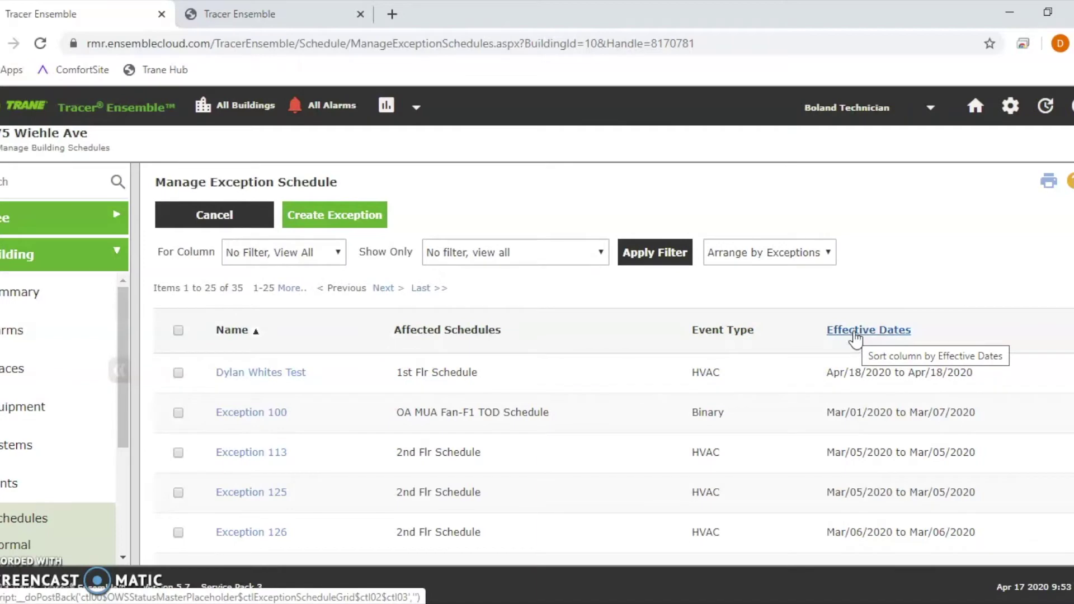
{"action": "left_click", "coordinate": [310, 251]}
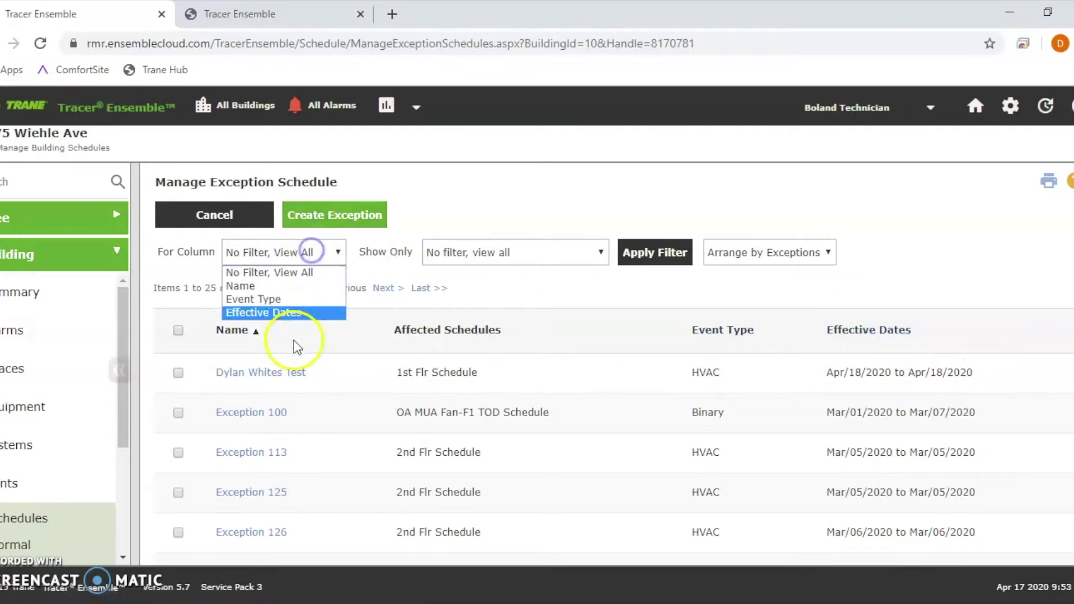
{"action": "left_click", "coordinate": [249, 329]}
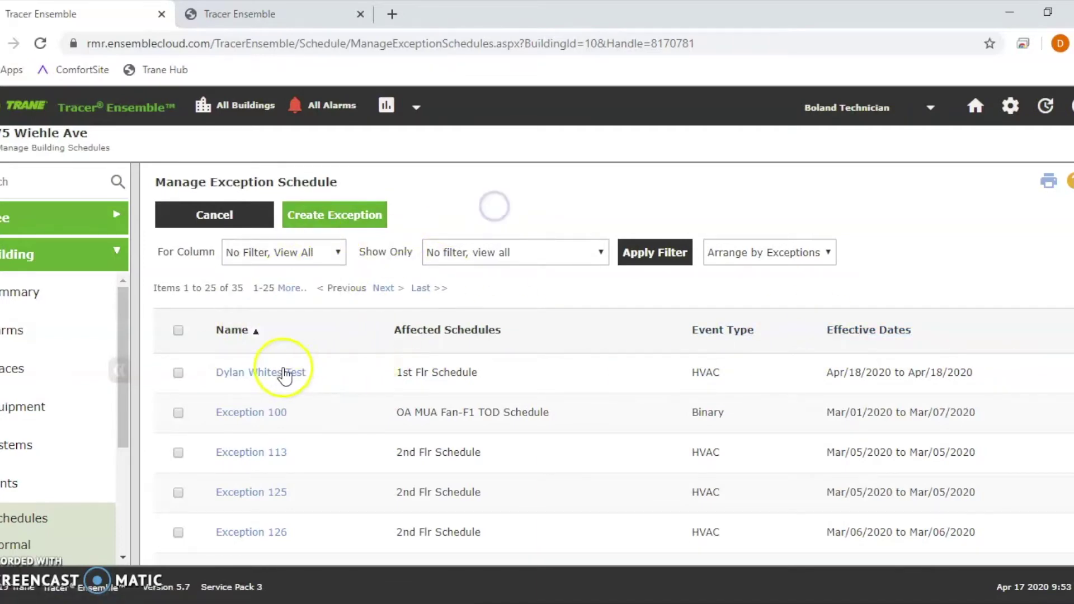
{"action": "left_click", "coordinate": [254, 375]}
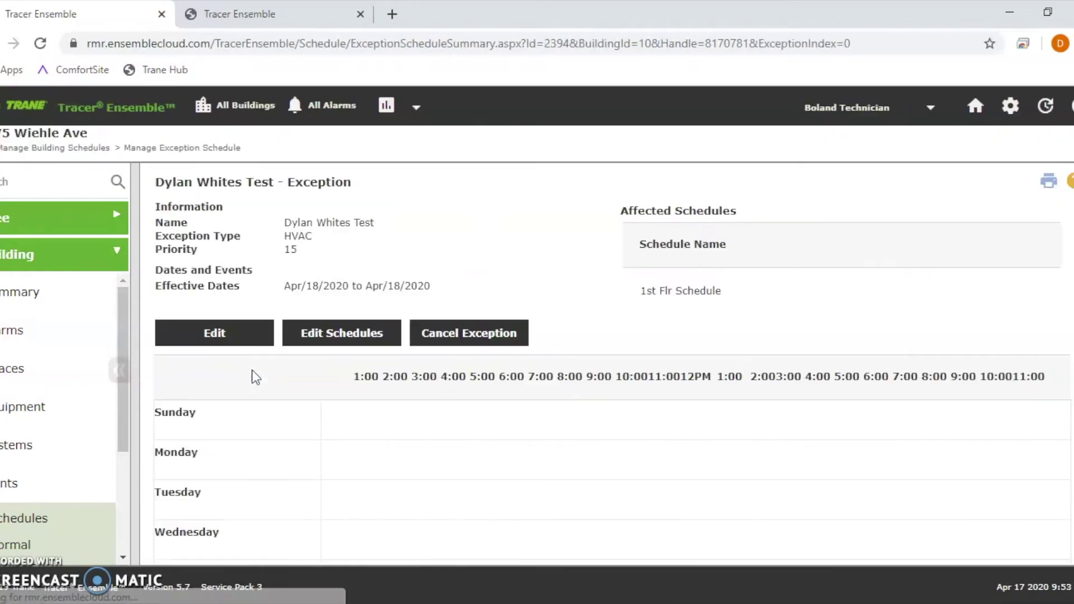
Step: Review its Saturday 8:00 AM–5:00 PM events, enter Edit, and back out unchanged
{"action": "left_click_drag", "start_coordinate": [639, 291], "coordinate": [727, 292]}
{"action": "scroll", "coordinate": [599, 354], "scroll_direction": "down", "scroll_amount": 3}
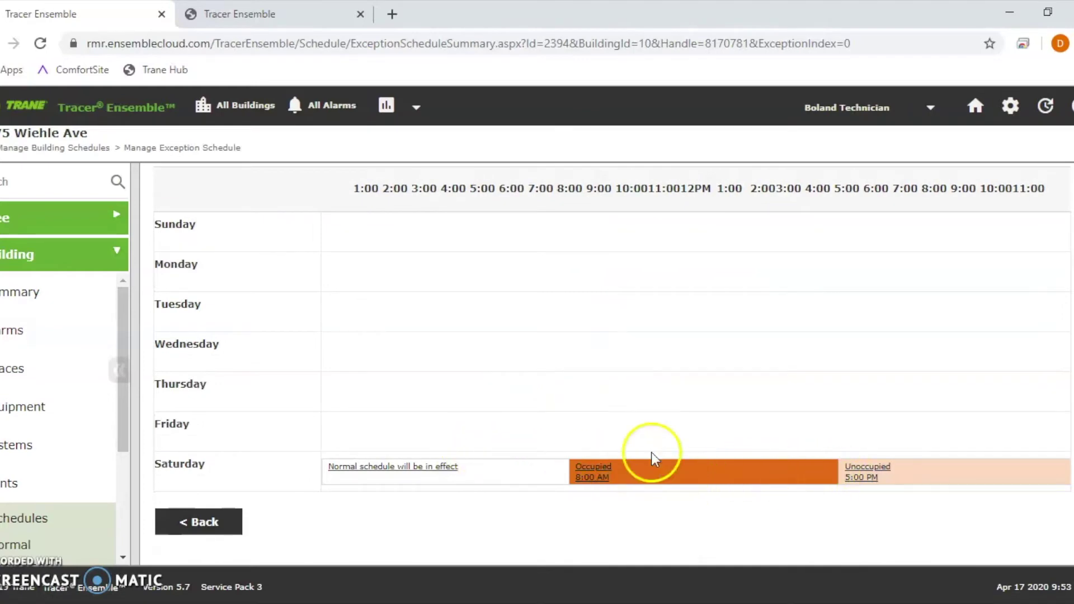
{"action": "scroll", "coordinate": [254, 368], "scroll_direction": "up", "scroll_amount": 1}
{"action": "scroll", "coordinate": [255, 367], "scroll_direction": "up", "scroll_amount": 2}
{"action": "scroll", "coordinate": [317, 377], "scroll_direction": "down", "scroll_amount": 3}
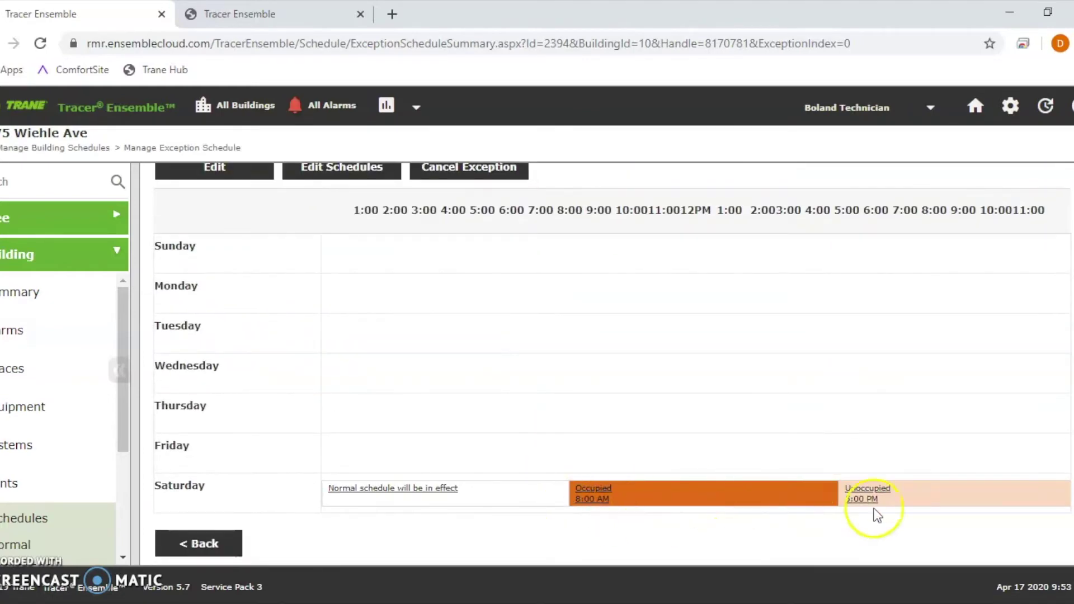
{"action": "scroll", "coordinate": [460, 319], "scroll_direction": "up", "scroll_amount": 3}
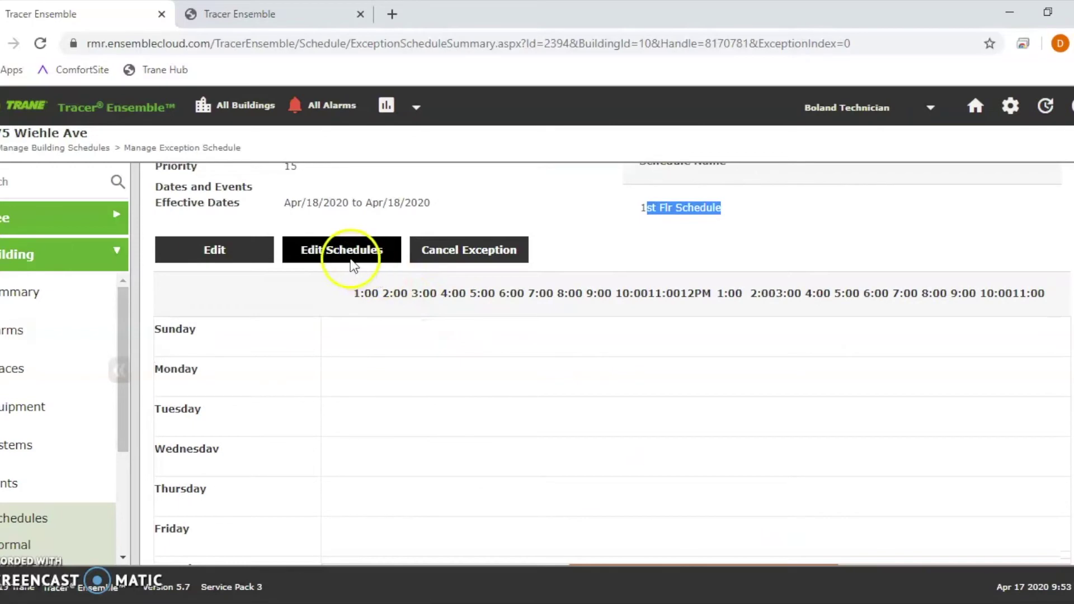
{"action": "scroll", "coordinate": [287, 277], "scroll_direction": "down", "scroll_amount": 3}
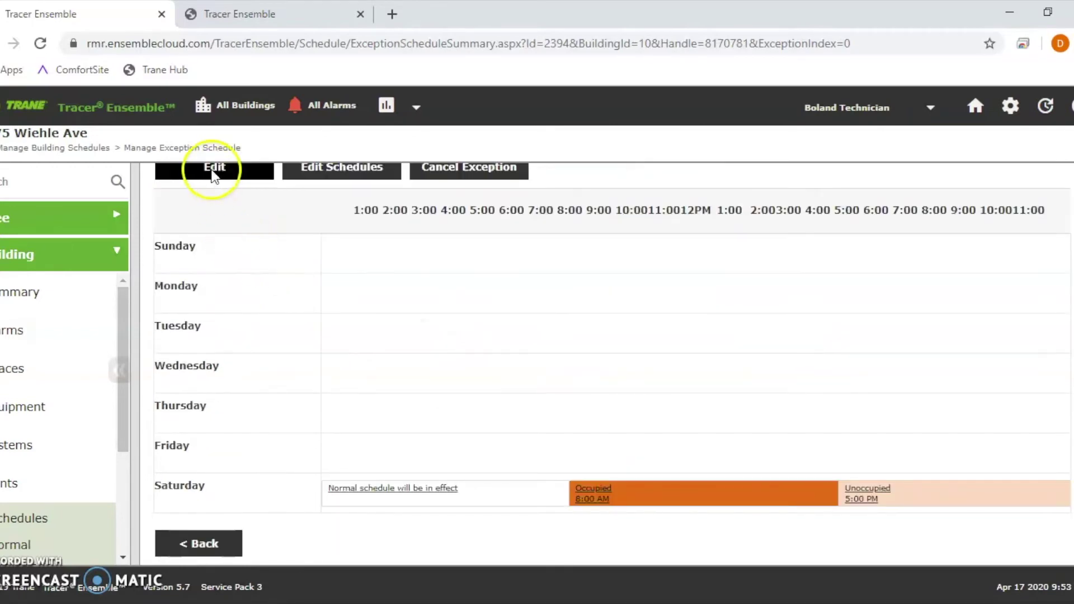
{"action": "left_click", "coordinate": [212, 170]}
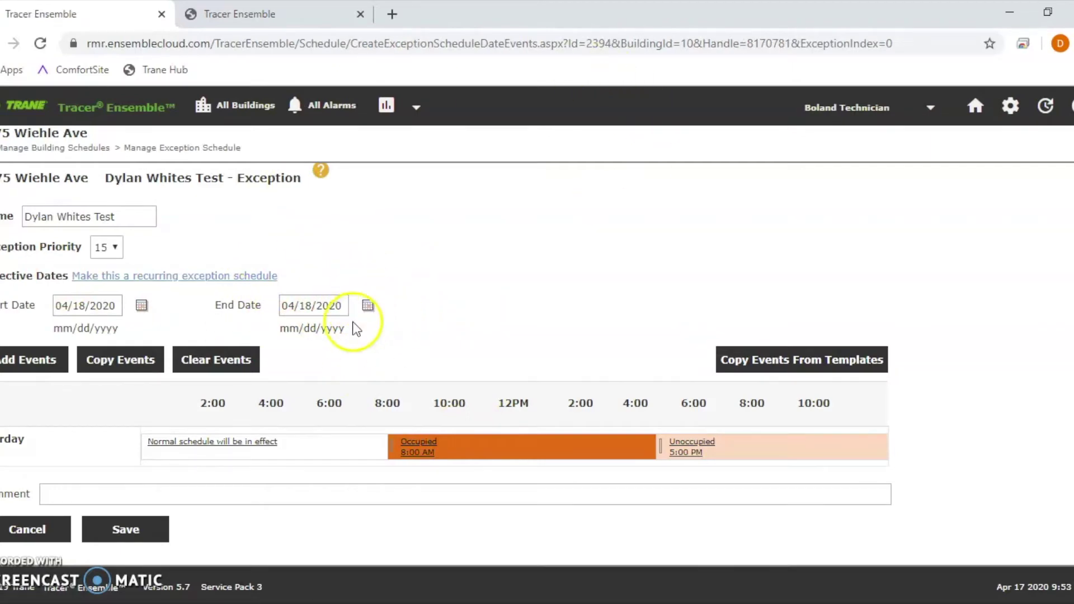
{"action": "left_click", "coordinate": [25, 529]}
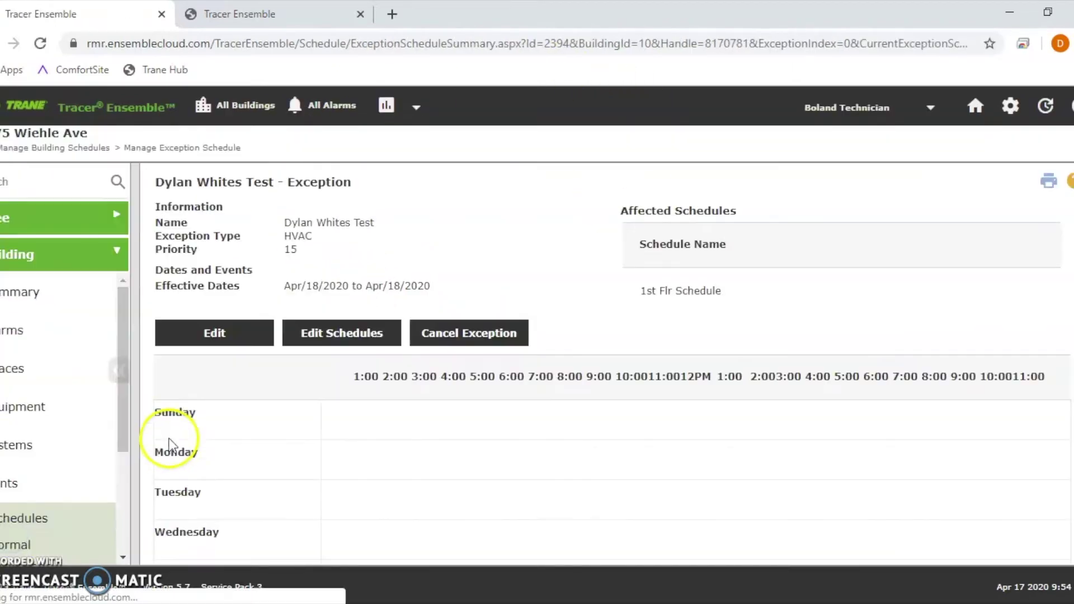
{"action": "scroll", "coordinate": [232, 408], "scroll_direction": "down", "scroll_amount": 3}
Step: Cancel the April 18 test exception and return to the Apr/18/2020 calendar, selecting 1st Flr Schedule
{"action": "left_click", "coordinate": [210, 520]}
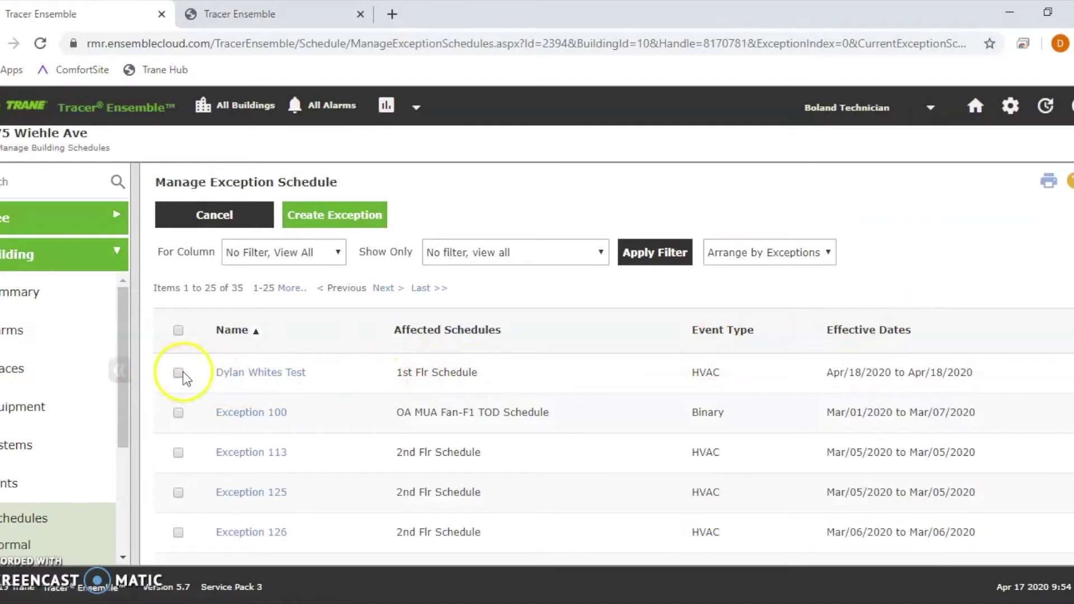
{"action": "left_click", "coordinate": [229, 222]}
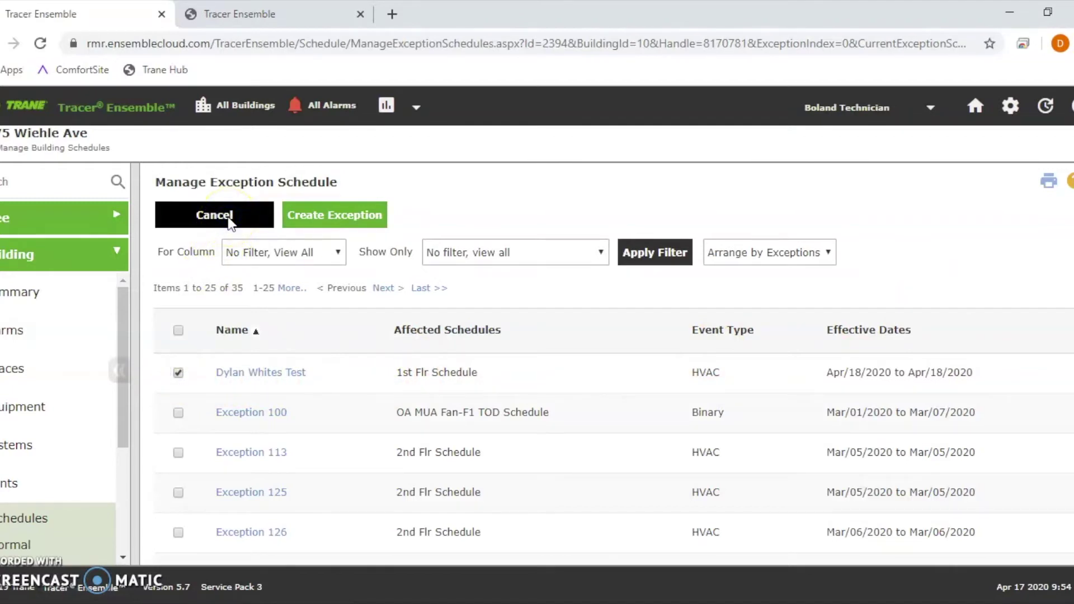
{"action": "left_click", "coordinate": [40, 517]}
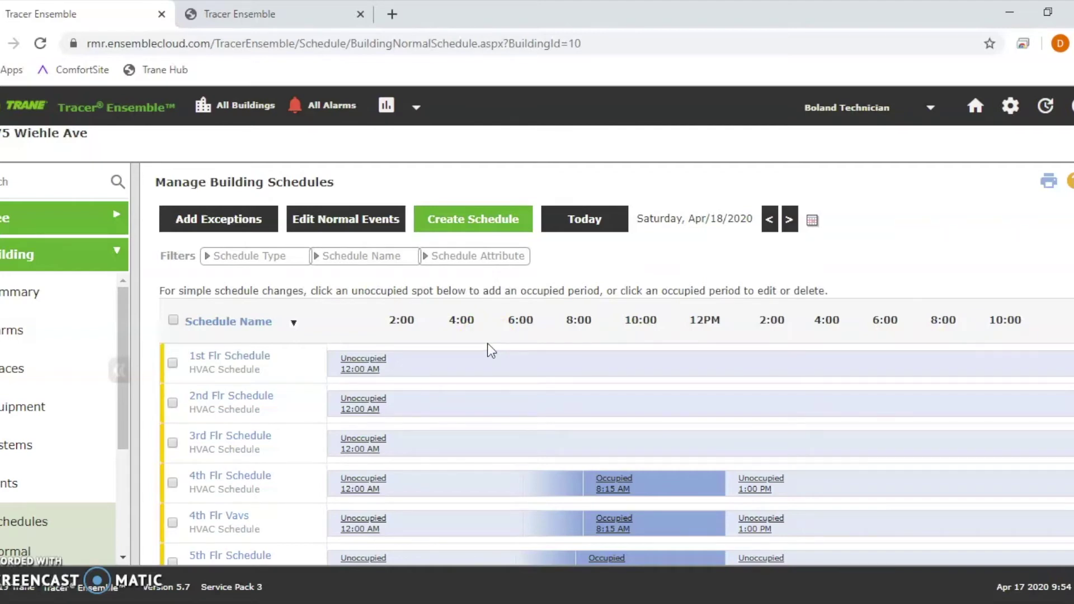
{"action": "left_click", "coordinate": [168, 369]}
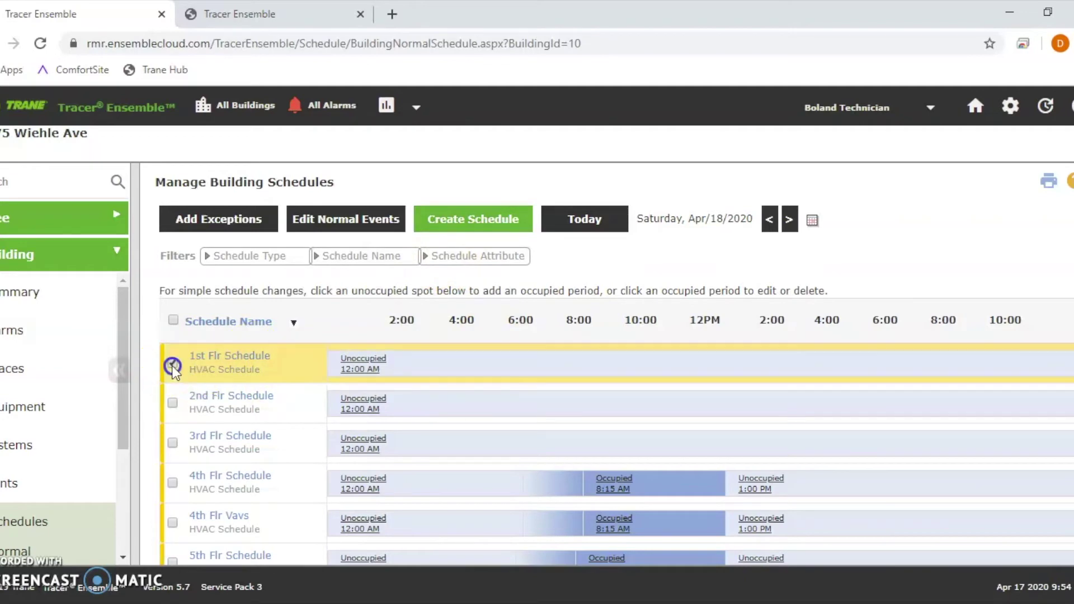
Step: Start a new exception for the 1st Flr Schedule dated 04/18/2020 to 04/30/2020
{"action": "left_click", "coordinate": [224, 219]}
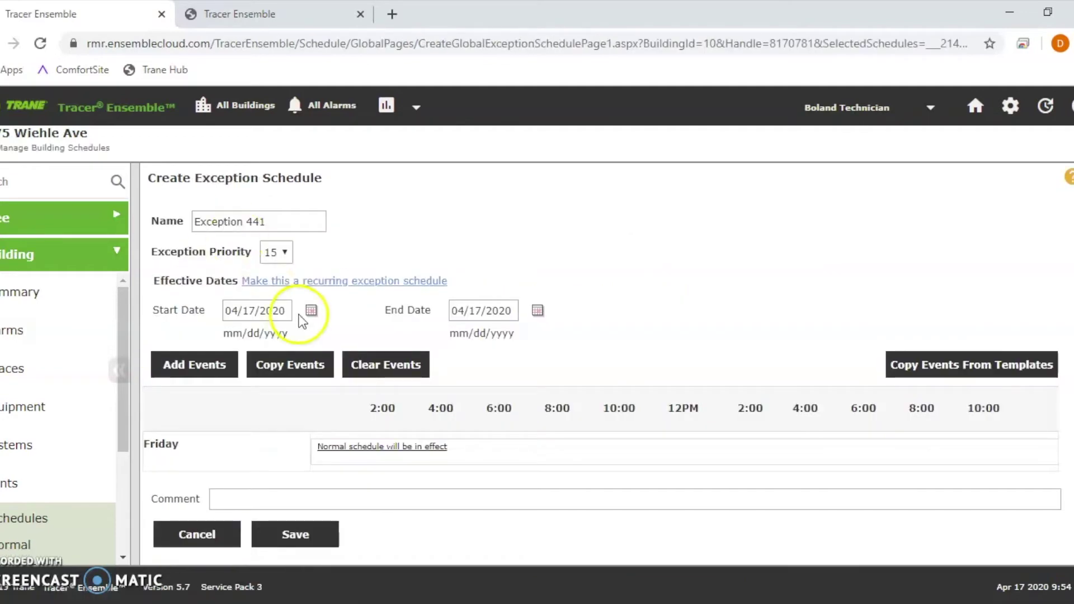
{"action": "left_click", "coordinate": [310, 311]}
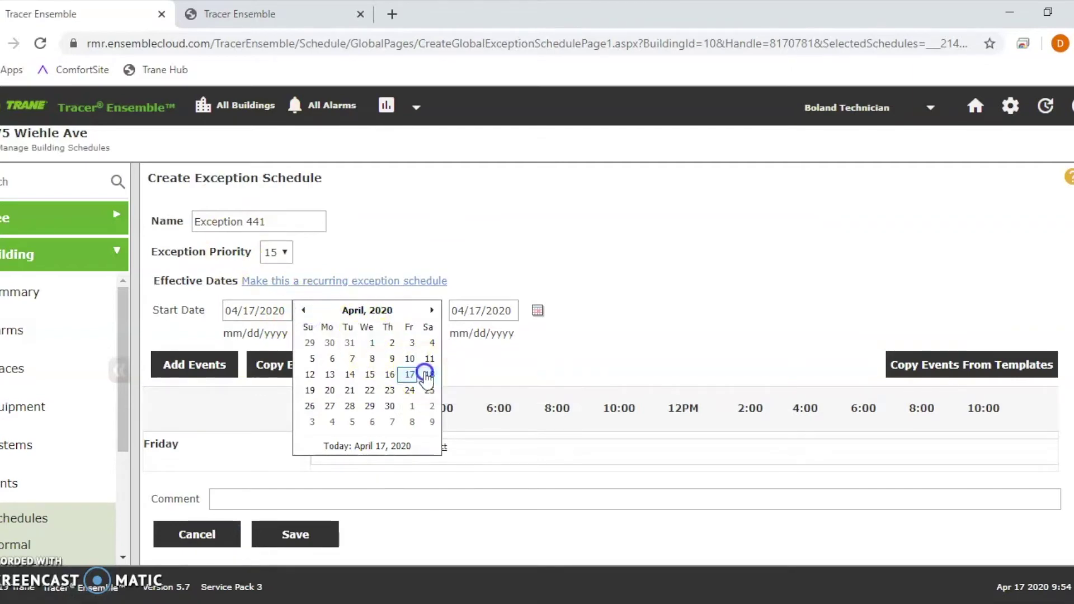
{"action": "left_click", "coordinate": [427, 374]}
{"action": "left_click", "coordinate": [539, 330]}
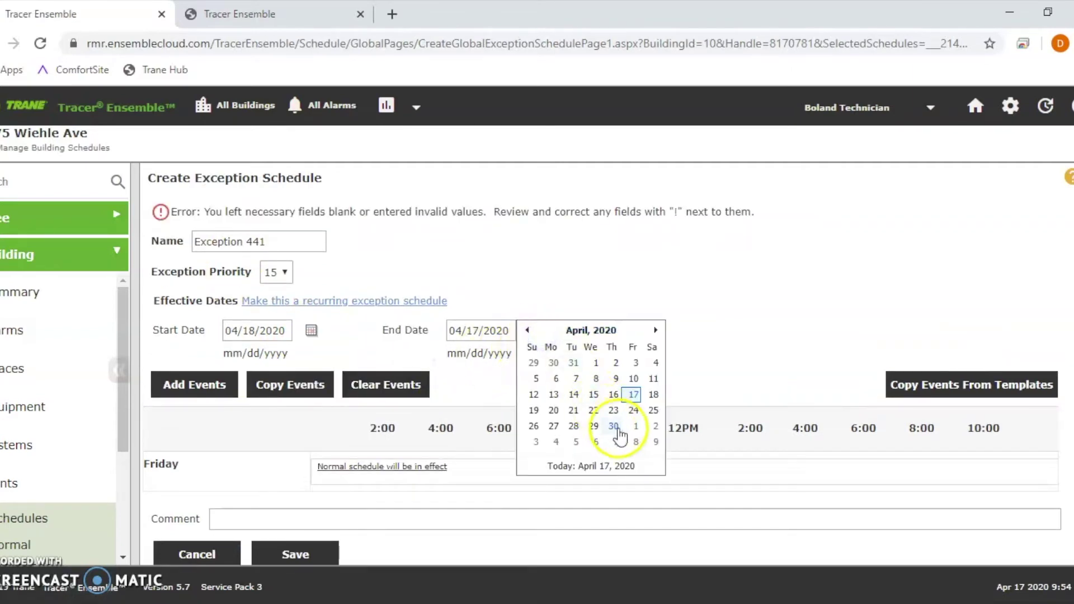
{"action": "left_click", "coordinate": [613, 426]}
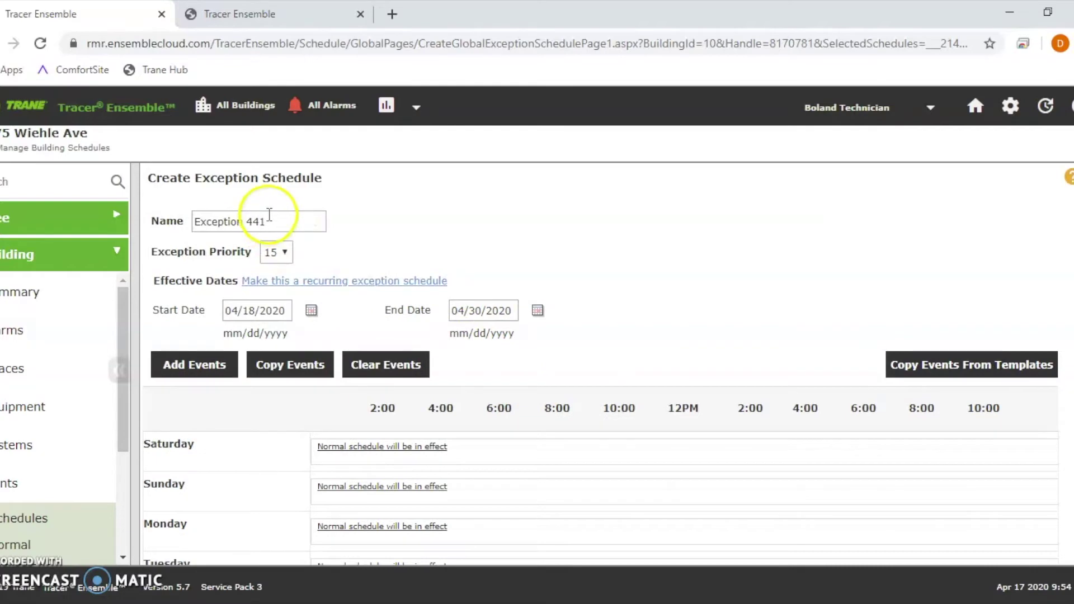
Step: Replace the default exception name with the tester's name
{"action": "left_click_drag", "start_coordinate": [269, 214], "coordinate": [94, 223]}
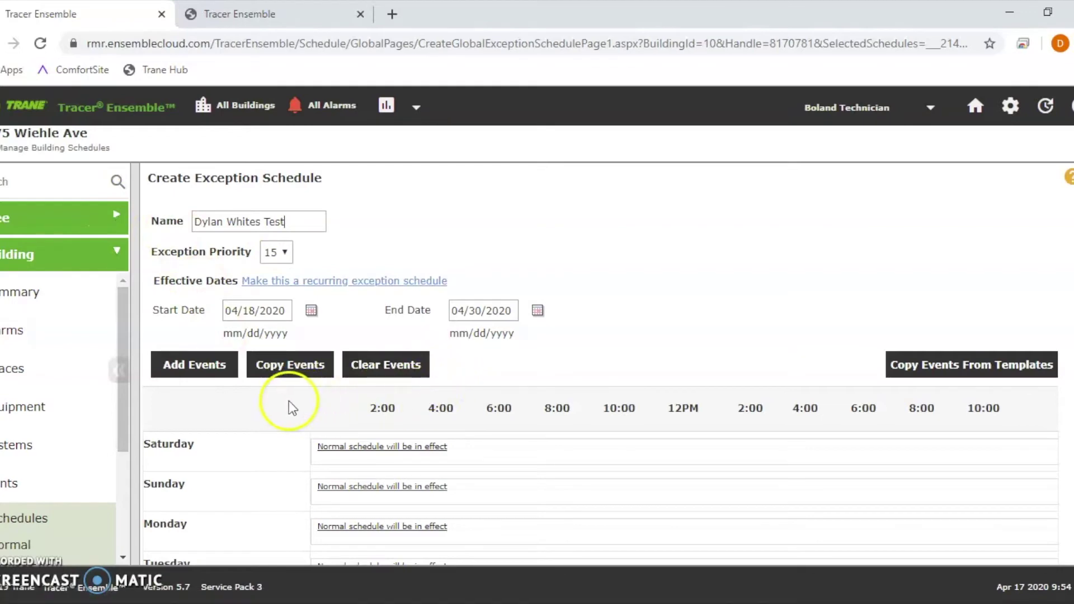
{"action": "scroll", "coordinate": [286, 419], "scroll_direction": "down", "scroll_amount": 3}
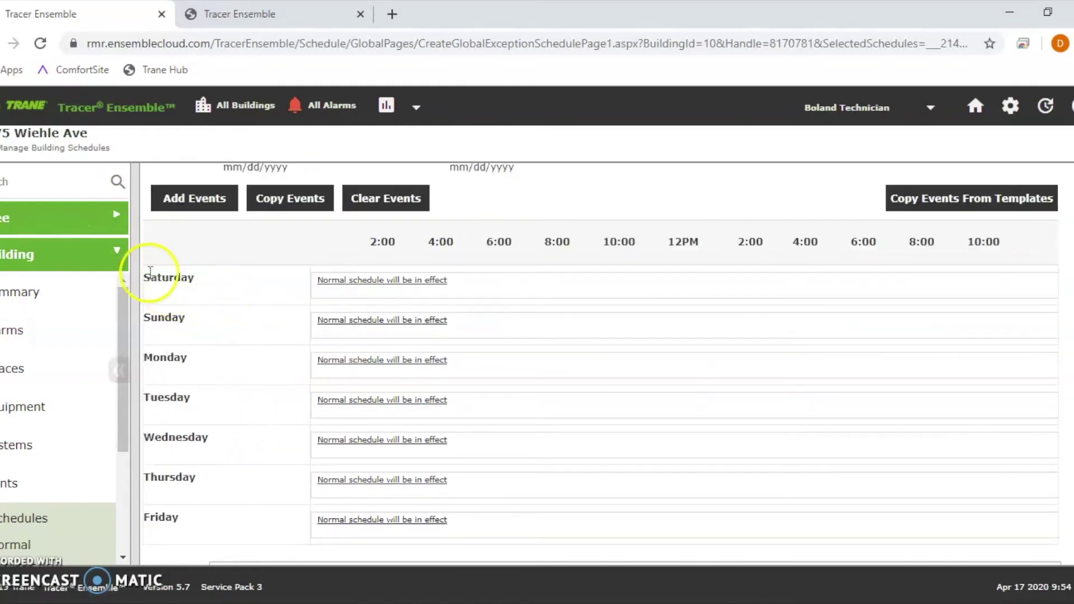
{"action": "left_click_drag", "start_coordinate": [150, 274], "coordinate": [241, 531]}
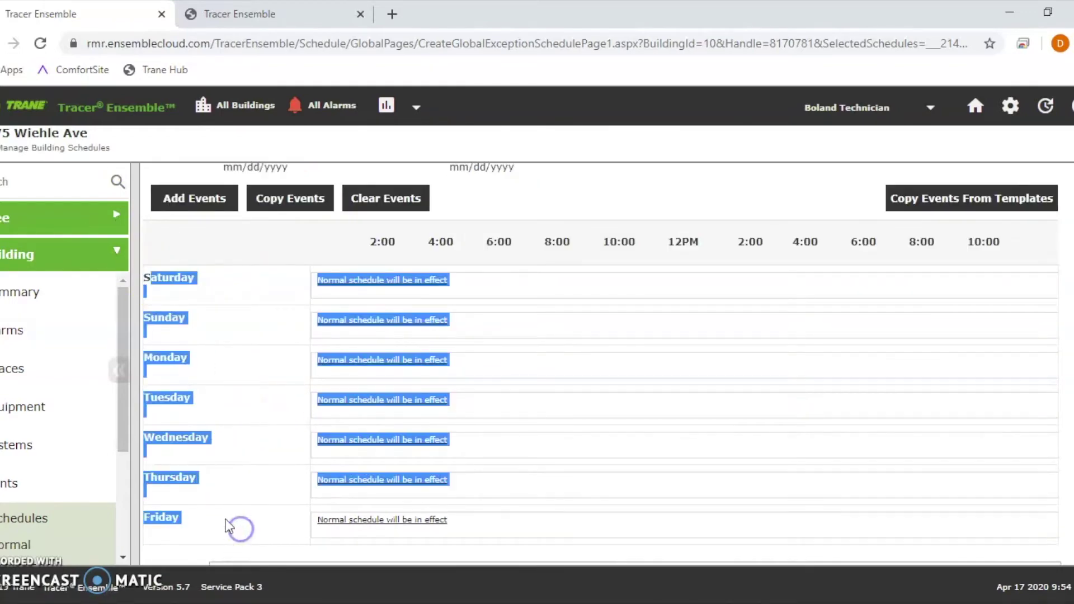
{"action": "scroll", "coordinate": [218, 503], "scroll_direction": "down", "scroll_amount": 2}
{"action": "scroll", "coordinate": [166, 311], "scroll_direction": "up", "scroll_amount": 3}
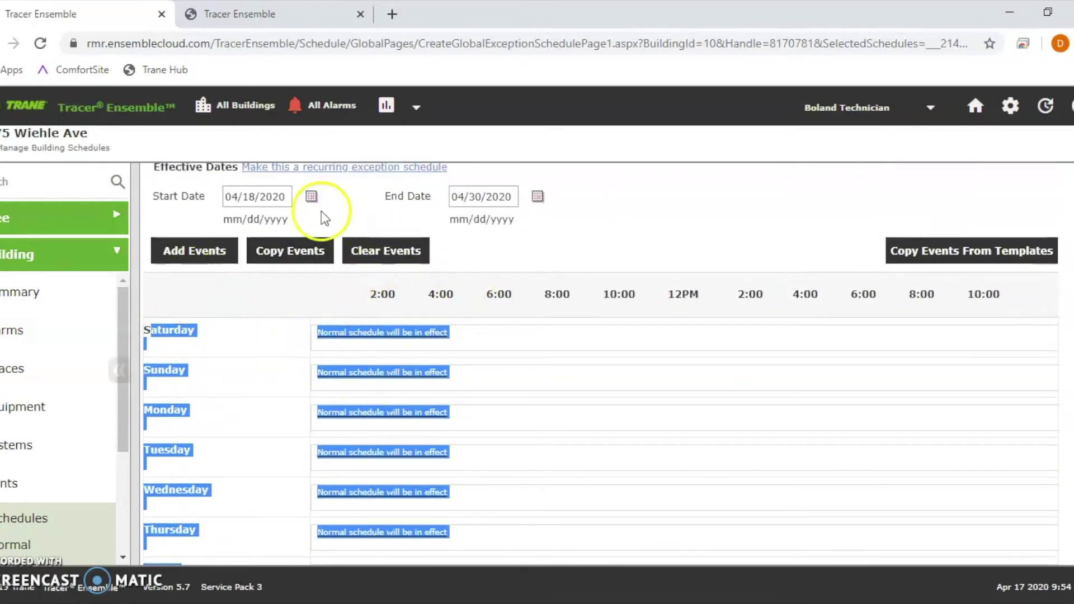
{"action": "scroll", "coordinate": [425, 220], "scroll_direction": "up", "scroll_amount": 2}
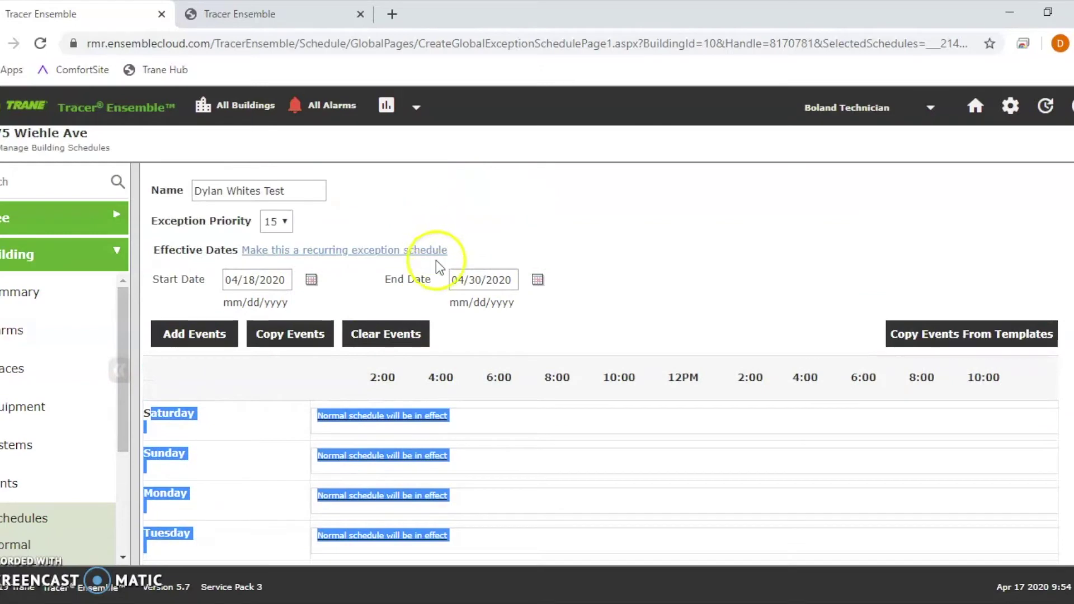
{"action": "left_click", "coordinate": [213, 335]}
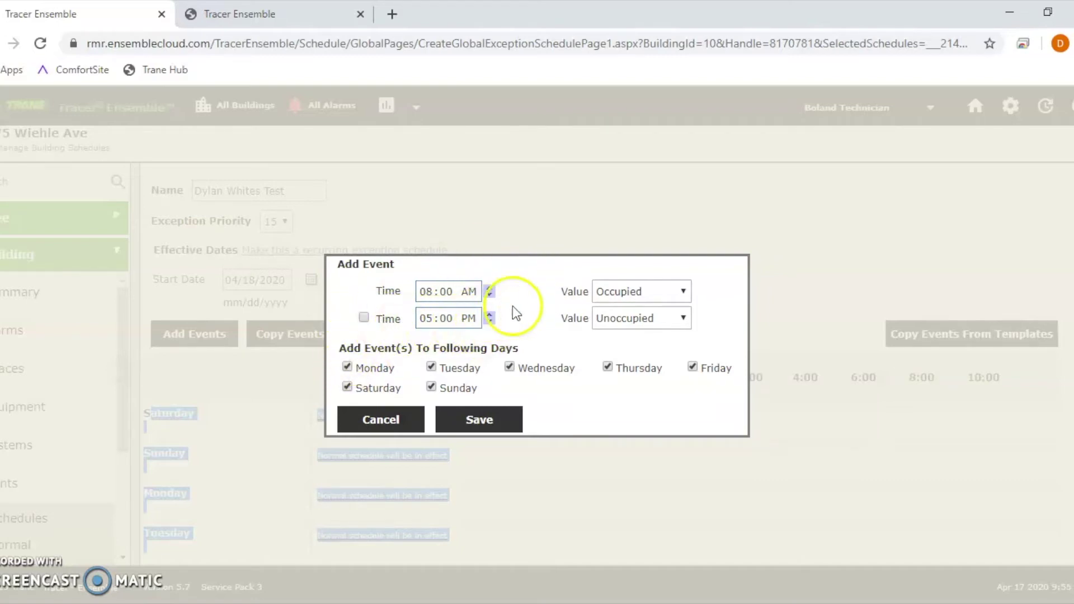
Step: Add an all-days event set to Unoccupied starting at 12:00 AM
{"action": "left_click", "coordinate": [426, 290]}
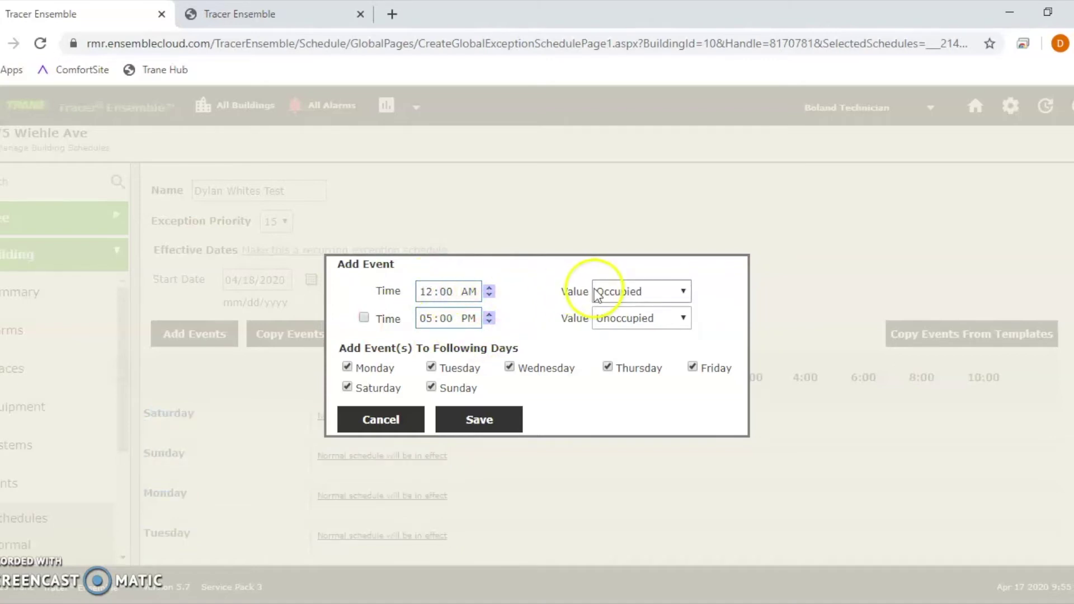
{"action": "left_click", "coordinate": [649, 284]}
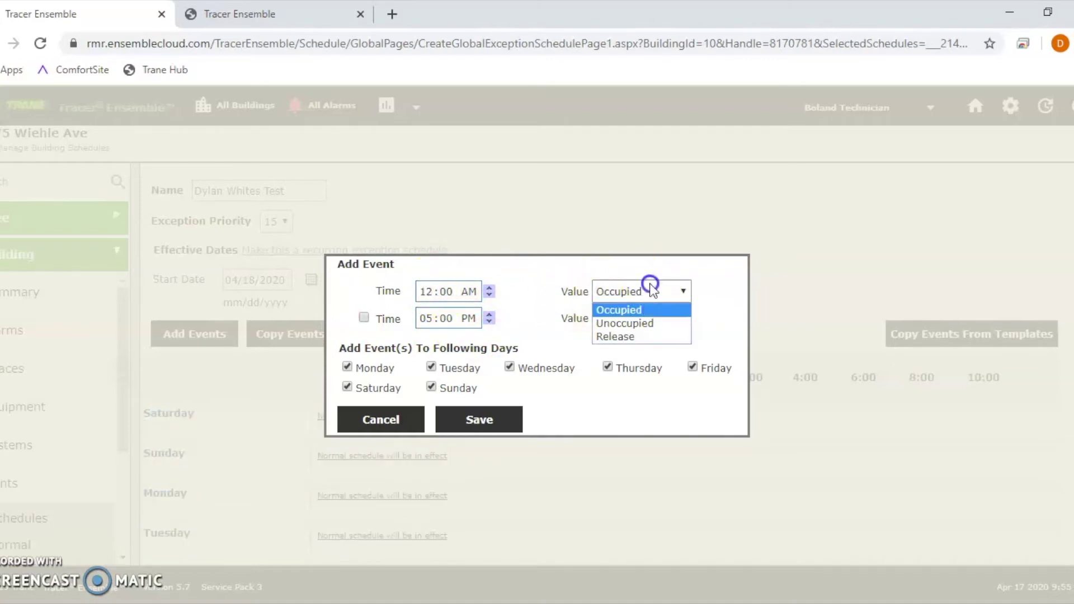
{"action": "left_click", "coordinate": [643, 324]}
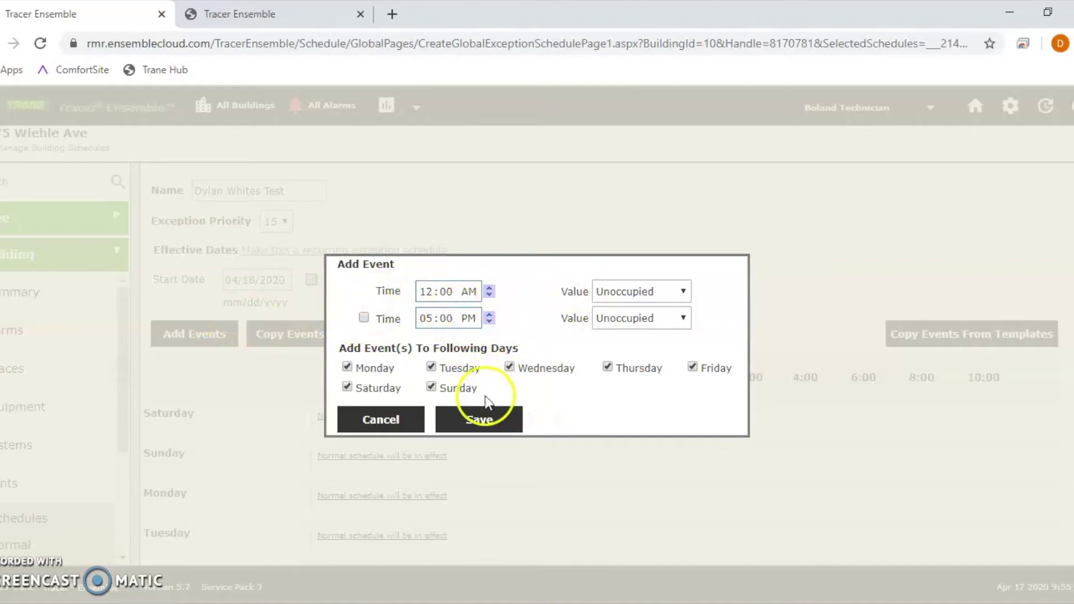
{"action": "left_click", "coordinate": [484, 412]}
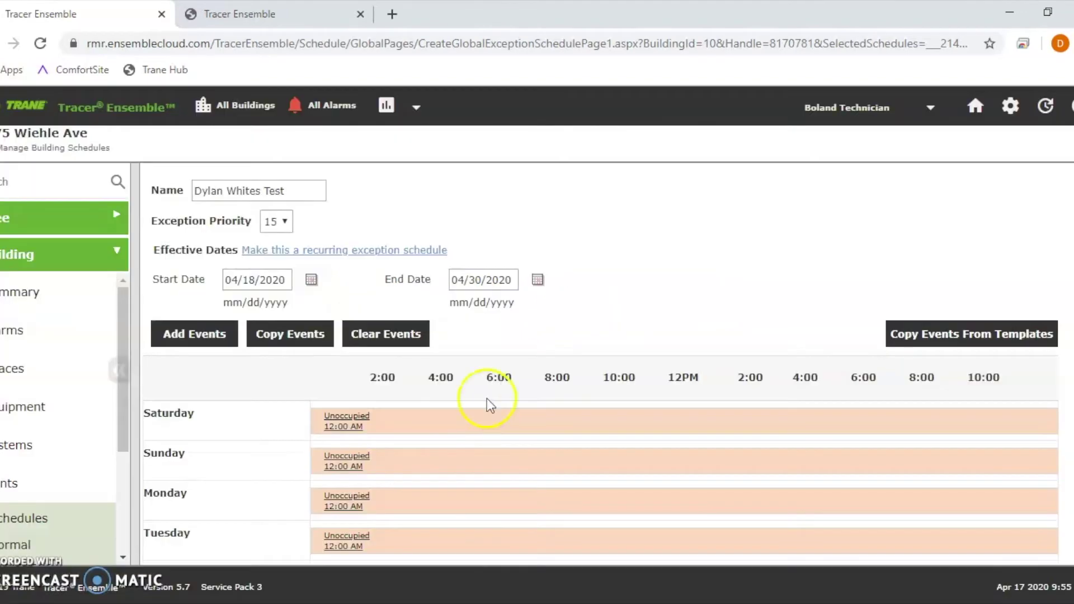
Step: Save the April 18–30 test exception and return to the building's schedule calendar
{"action": "scroll", "coordinate": [206, 192], "scroll_direction": "down", "scroll_amount": 2}
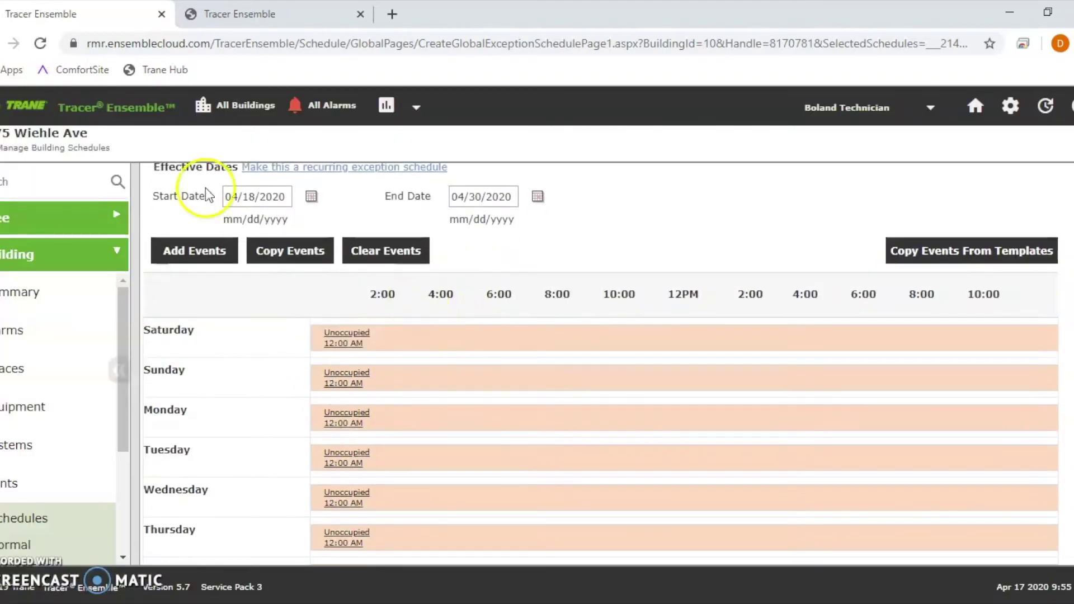
{"action": "scroll", "coordinate": [412, 223], "scroll_direction": "up", "scroll_amount": 3}
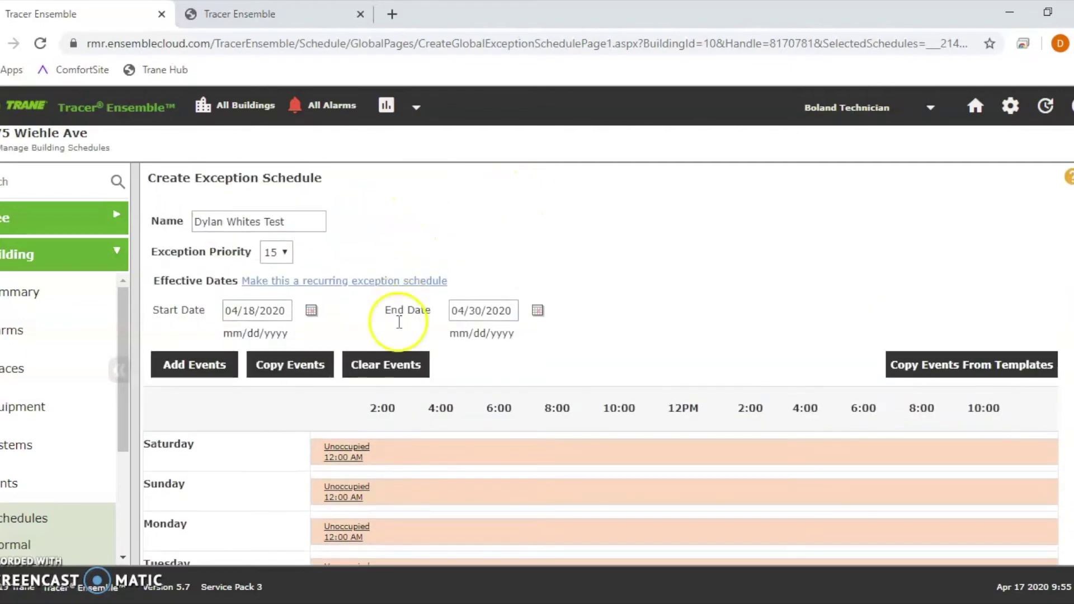
{"action": "scroll", "coordinate": [391, 391], "scroll_direction": "down", "scroll_amount": 4}
{"action": "scroll", "coordinate": [388, 482], "scroll_direction": "down", "scroll_amount": 3}
{"action": "left_click", "coordinate": [291, 494]}
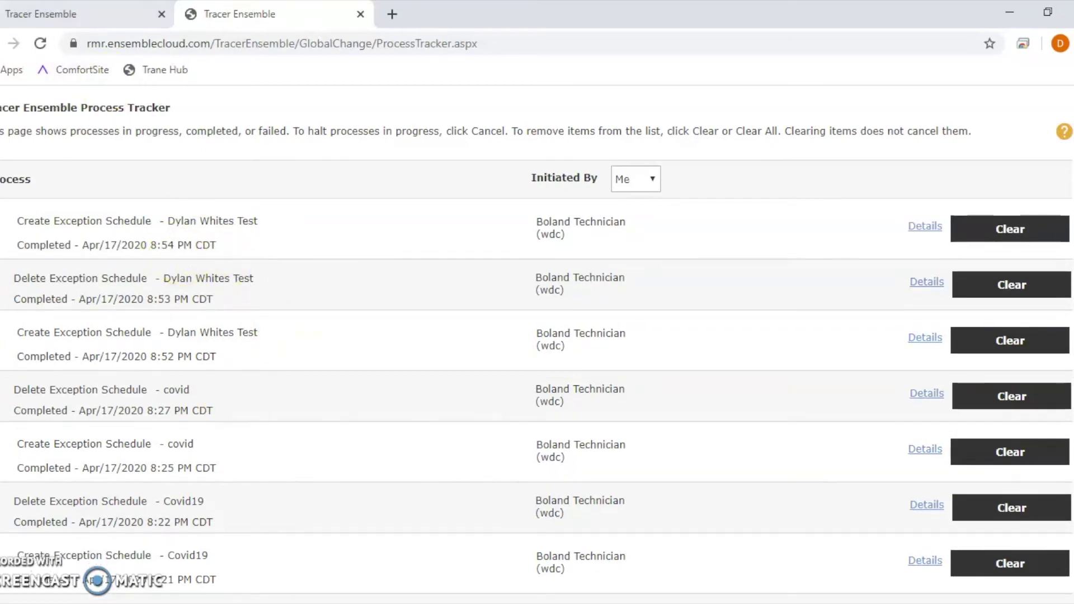
{"action": "key", "text": "ctrl+shift+Tab"}
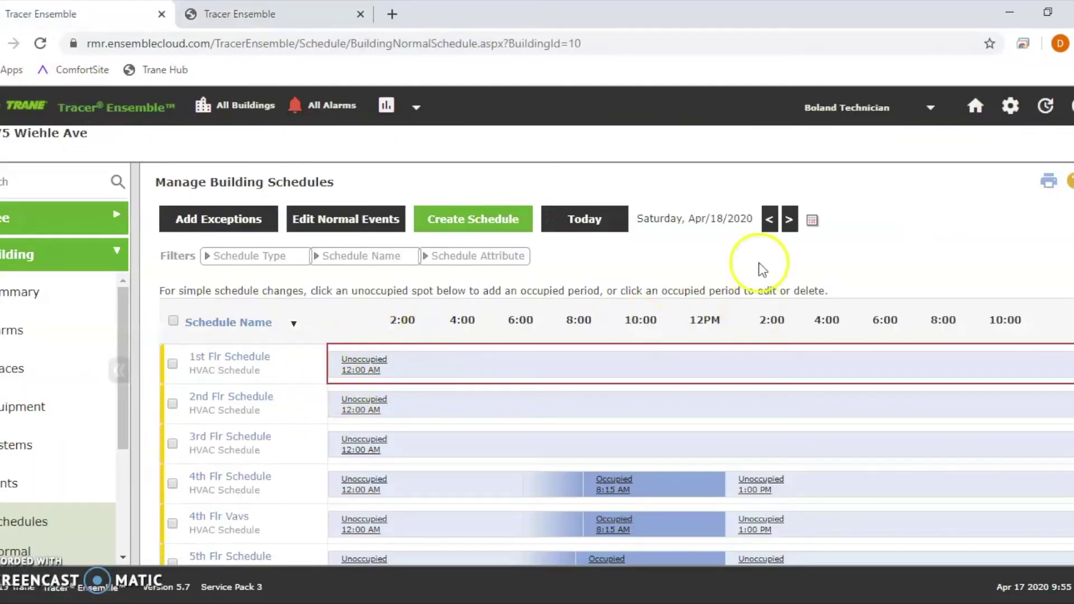
Step: View the building schedules for Apr 17, Apr 29, Apr 30, May 1 and May 4
{"action": "left_click", "coordinate": [769, 219]}
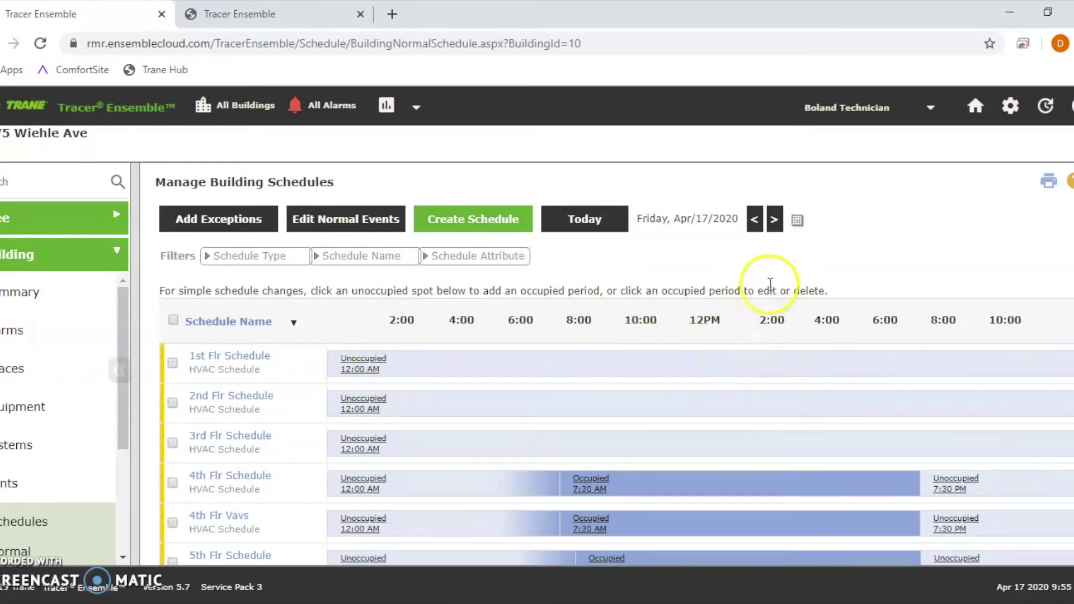
{"action": "left_click", "coordinate": [797, 220]}
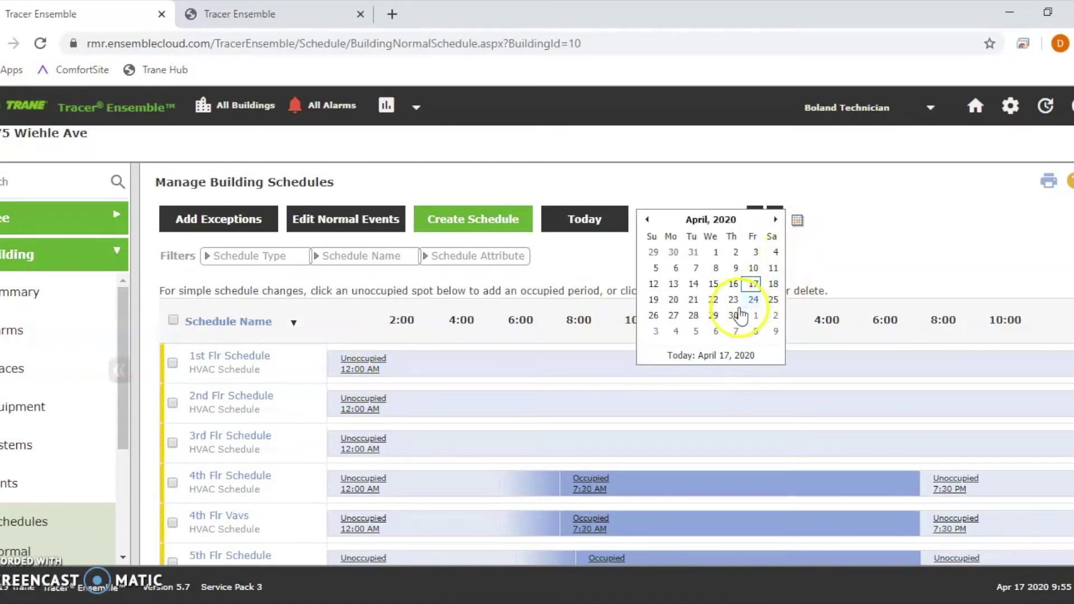
{"action": "left_click", "coordinate": [713, 315]}
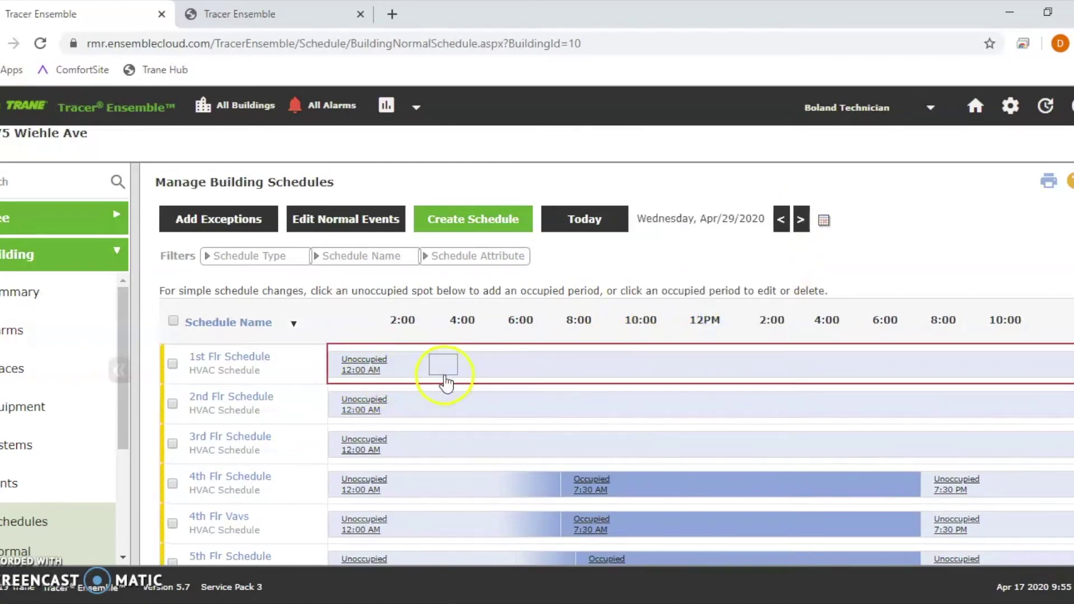
{"action": "left_click", "coordinate": [823, 220]}
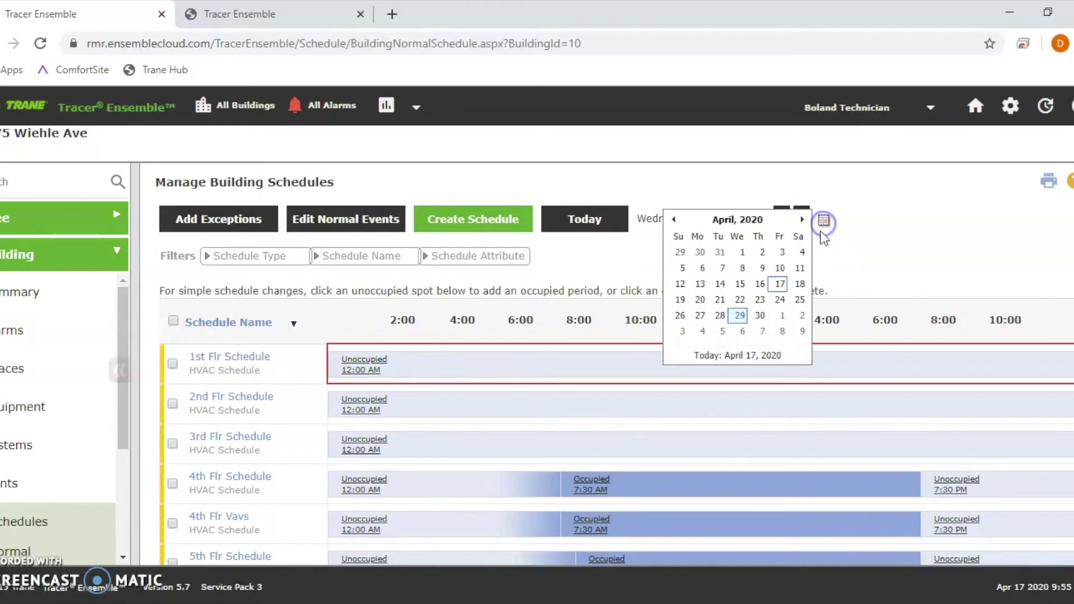
{"action": "left_click", "coordinate": [765, 315]}
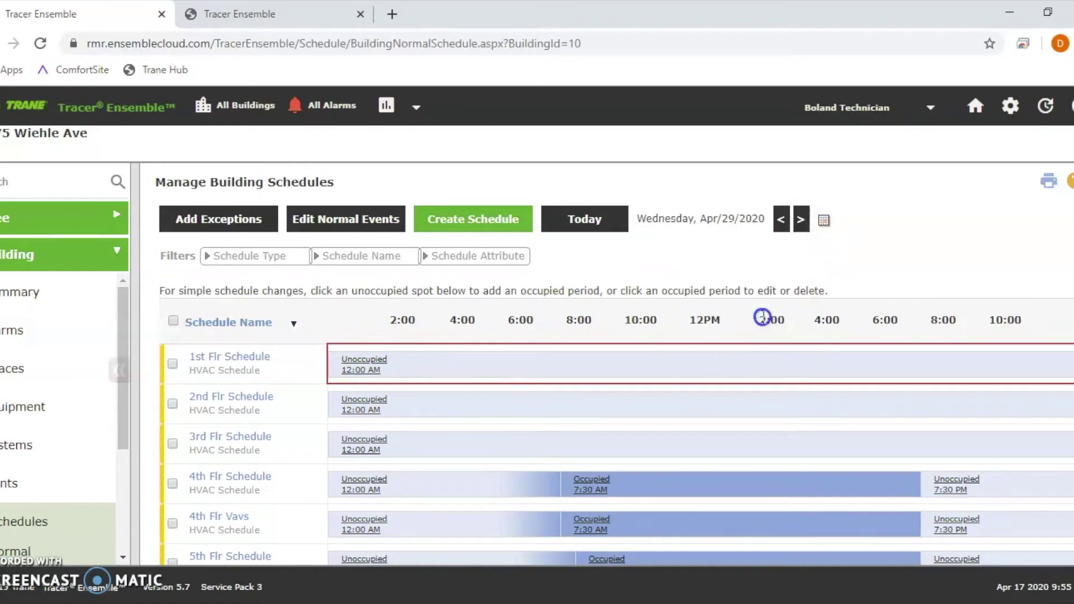
{"action": "left_click", "coordinate": [811, 224]}
{"action": "left_click", "coordinate": [774, 315]}
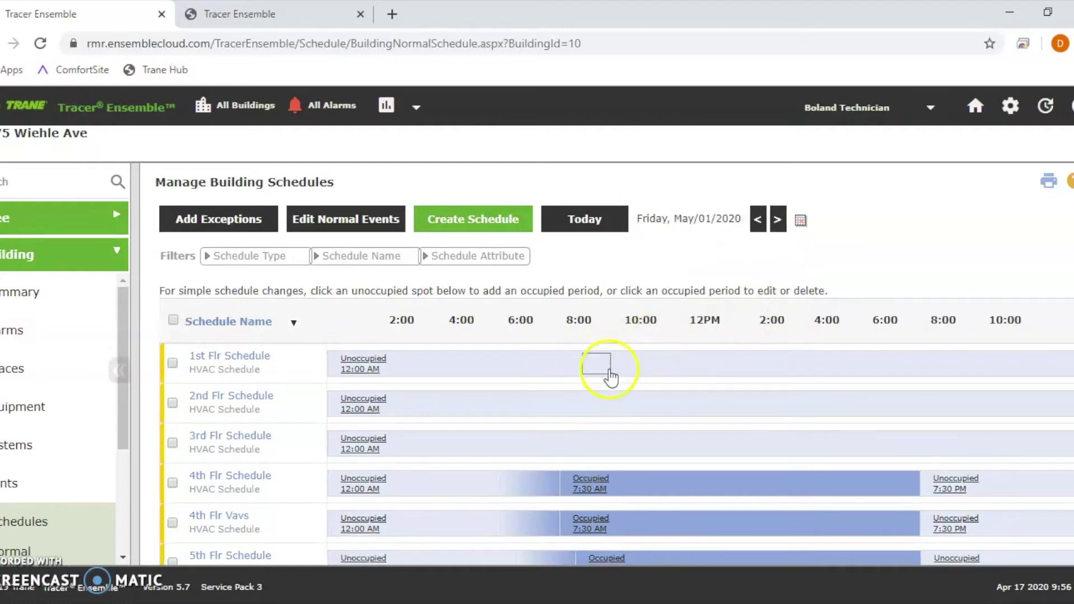
{"action": "left_click", "coordinate": [800, 220]}
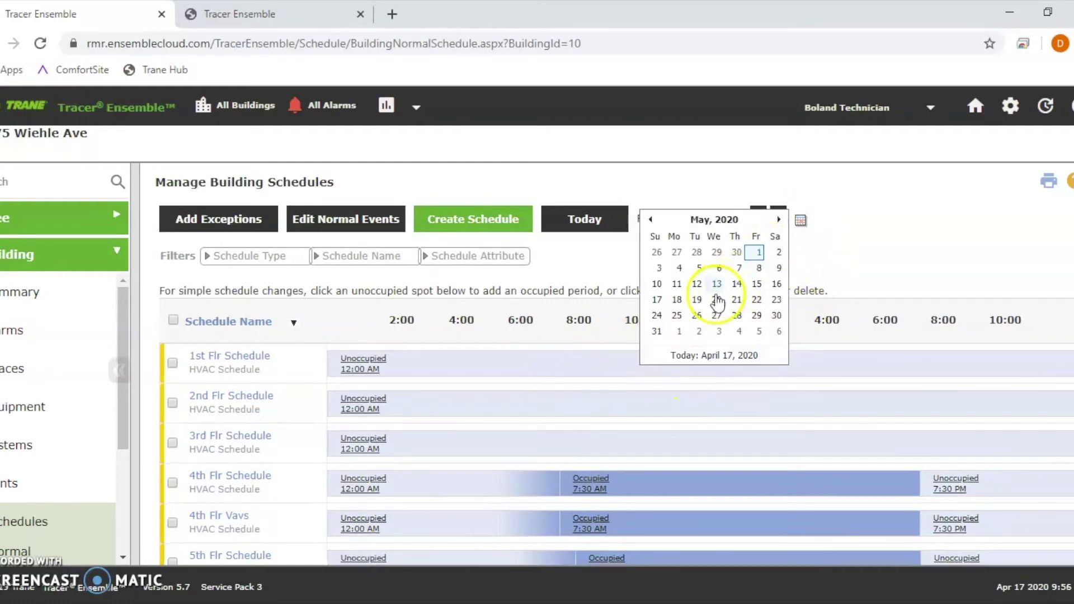
{"action": "left_click", "coordinate": [676, 285]}
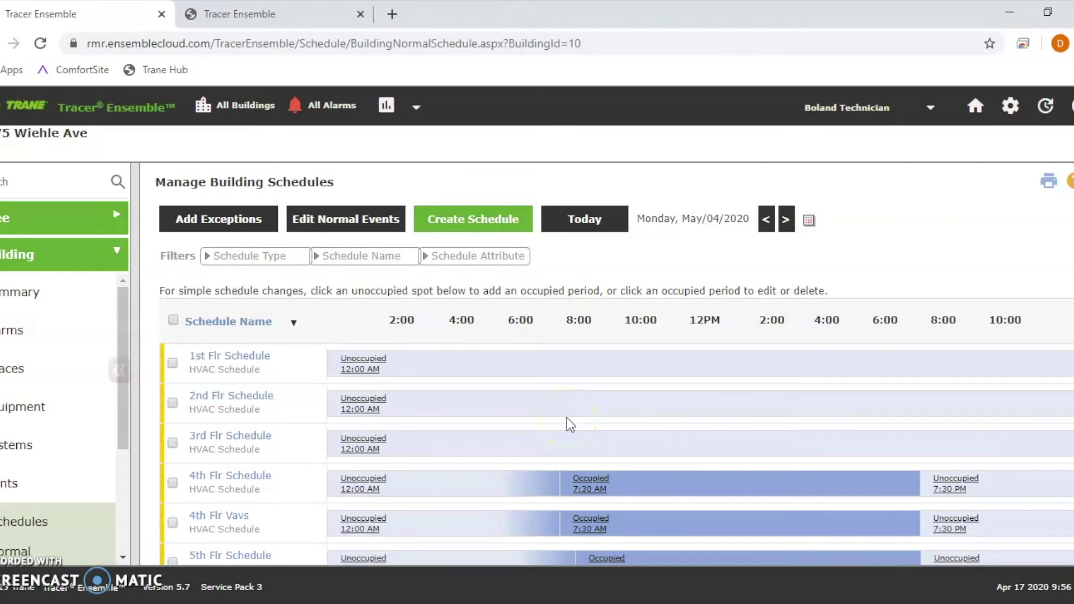
{"action": "left_click", "coordinate": [810, 220]}
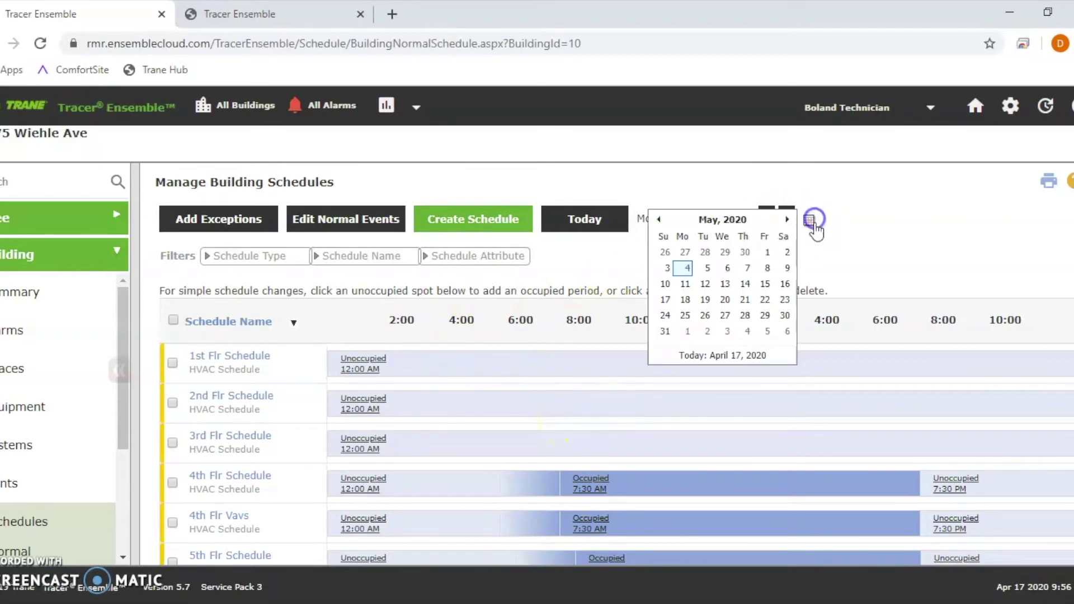
{"action": "left_click", "coordinate": [744, 257]}
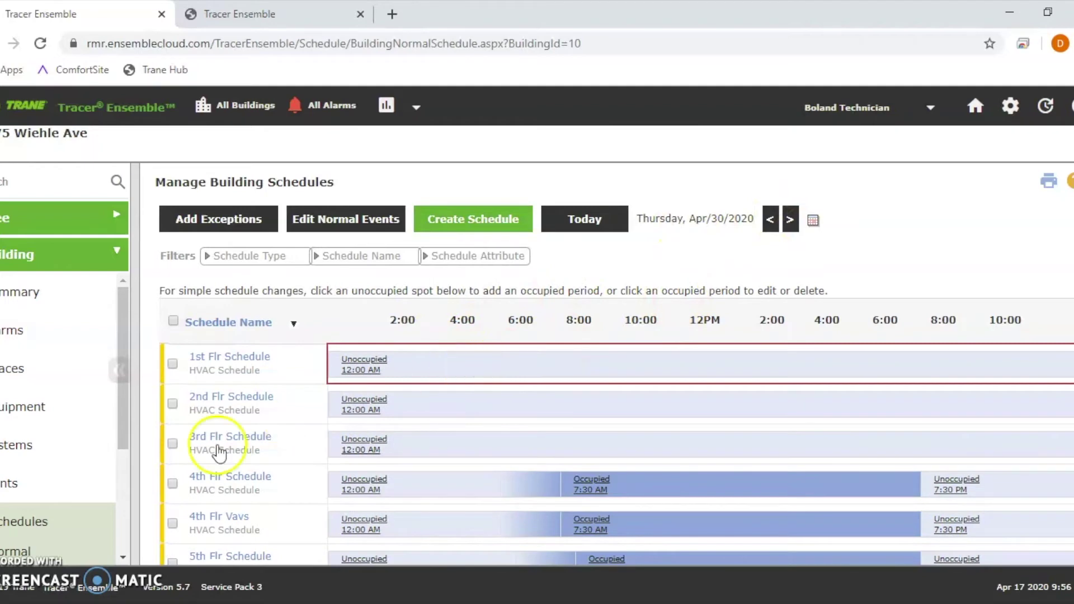
Step: Delete the April 18–30 test exception from the Exceptions list and return to Schedules
{"action": "scroll", "coordinate": [12, 479], "scroll_direction": "down", "scroll_amount": 3}
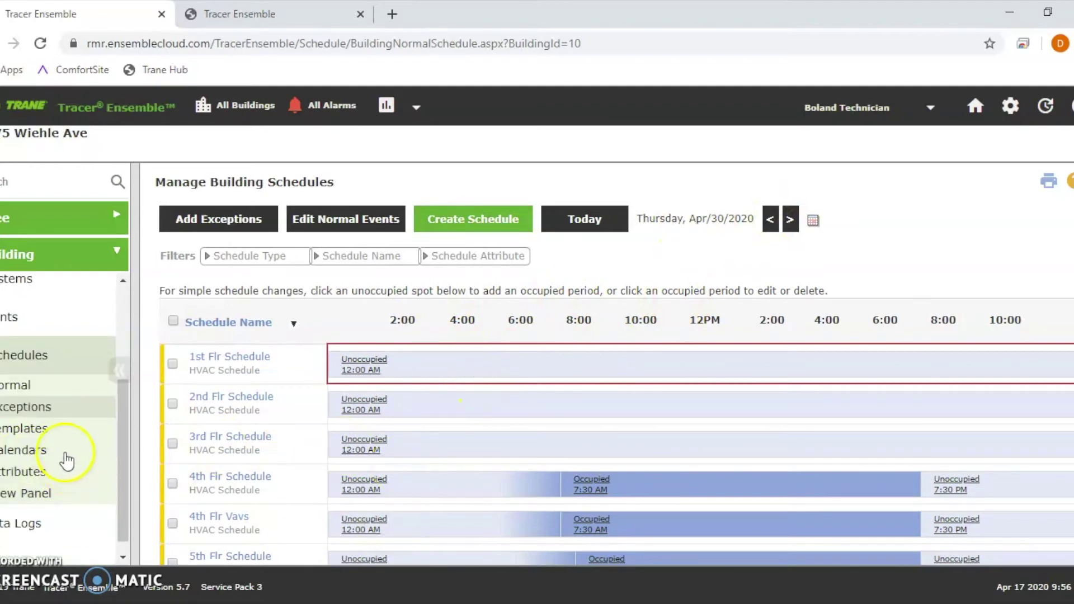
{"action": "left_click", "coordinate": [49, 414]}
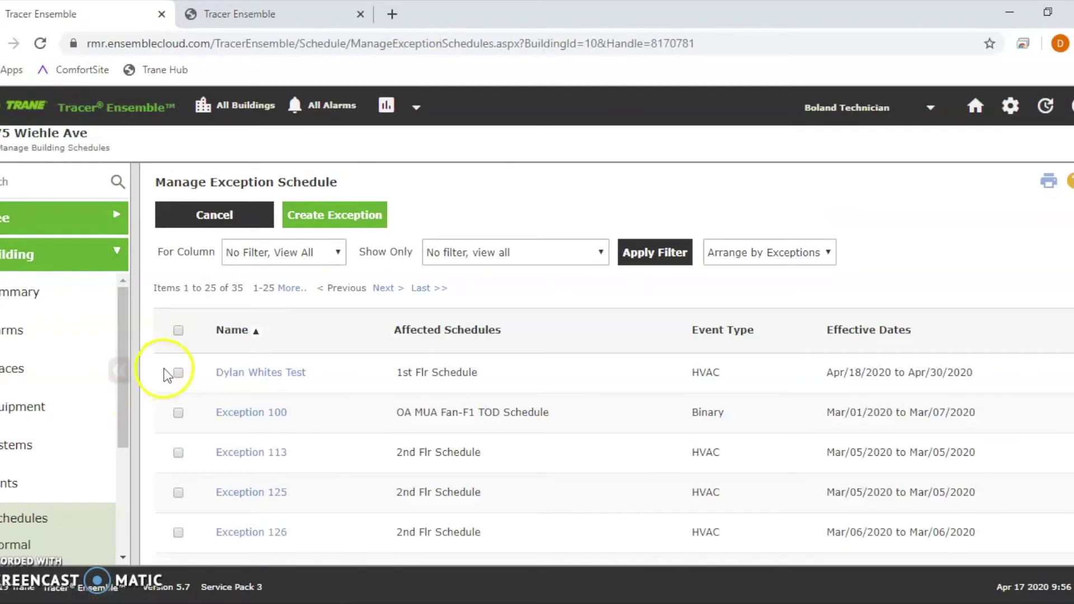
{"action": "left_click", "coordinate": [178, 372]}
{"action": "left_click", "coordinate": [221, 219]}
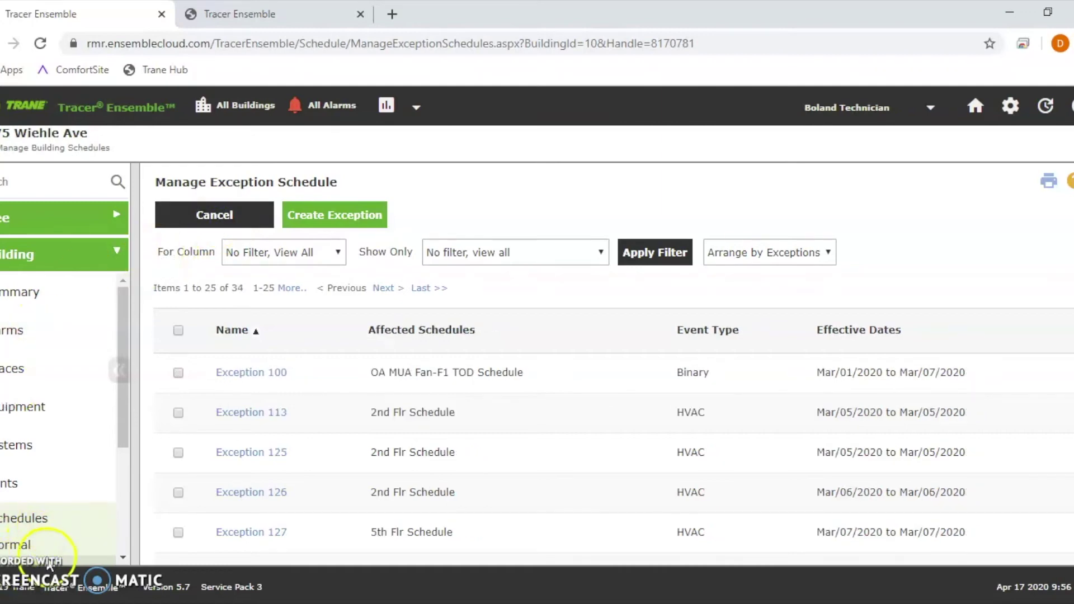
{"action": "left_click", "coordinate": [51, 520]}
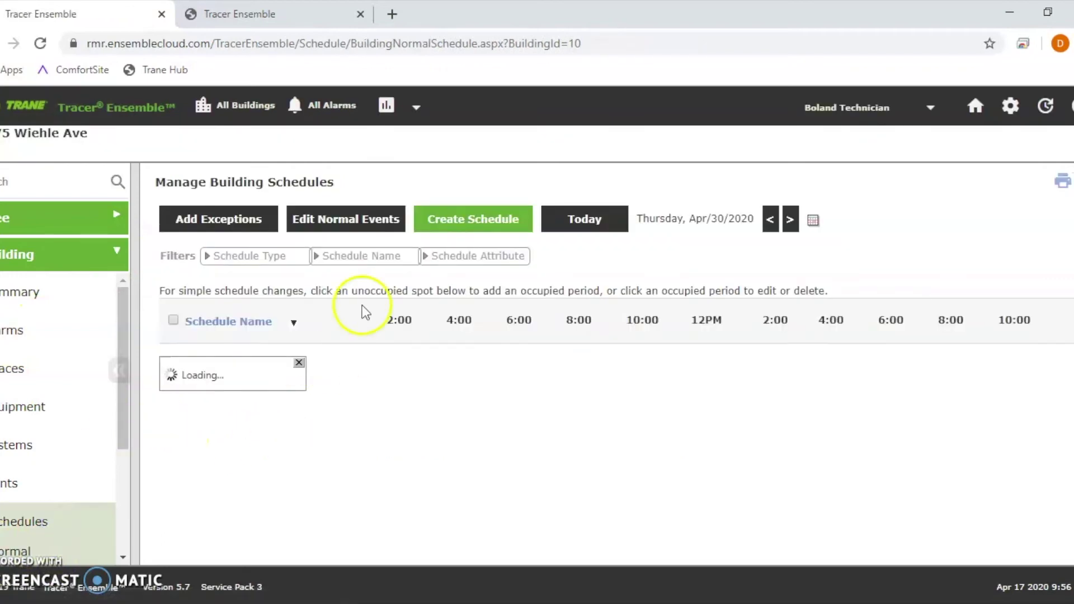
Step: Select all of the building's schedules and begin adding an exception to them
{"action": "scroll", "coordinate": [451, 371], "scroll_direction": "down", "scroll_amount": 9}
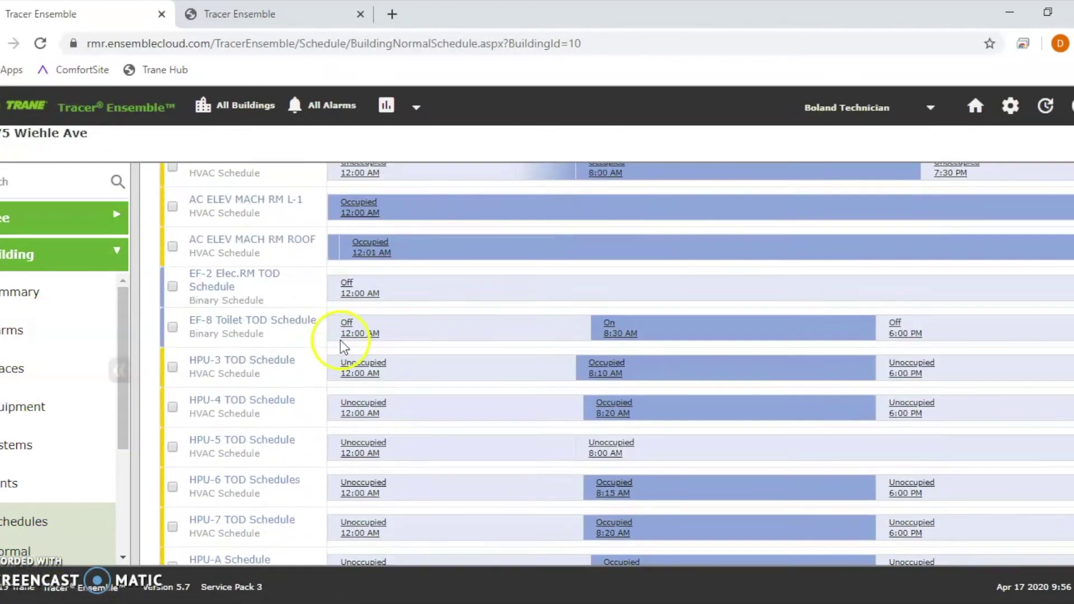
{"action": "scroll", "coordinate": [343, 344], "scroll_direction": "down", "scroll_amount": 3}
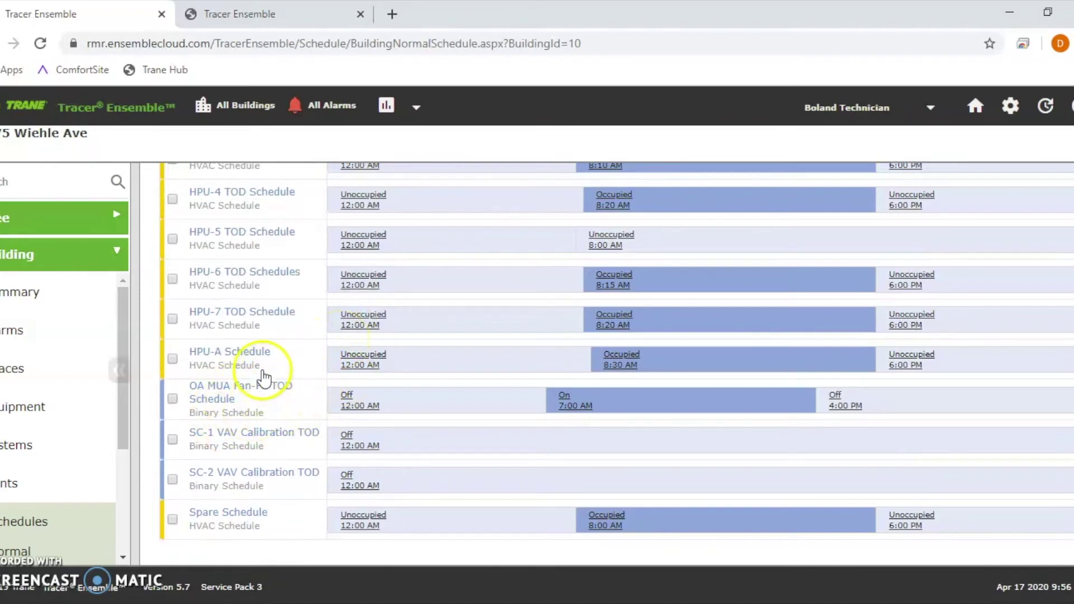
{"action": "scroll", "coordinate": [188, 281], "scroll_direction": "up", "scroll_amount": 10}
{"action": "scroll", "coordinate": [187, 279], "scroll_direction": "up", "scroll_amount": 3}
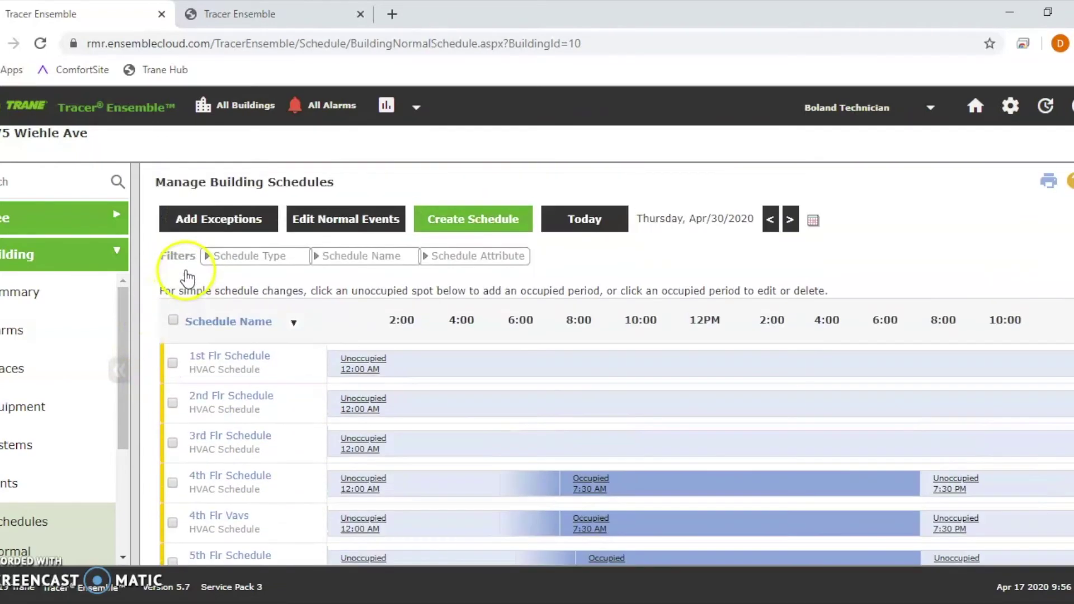
{"action": "left_click", "coordinate": [173, 322]}
{"action": "scroll", "coordinate": [223, 319], "scroll_direction": "down", "scroll_amount": 3}
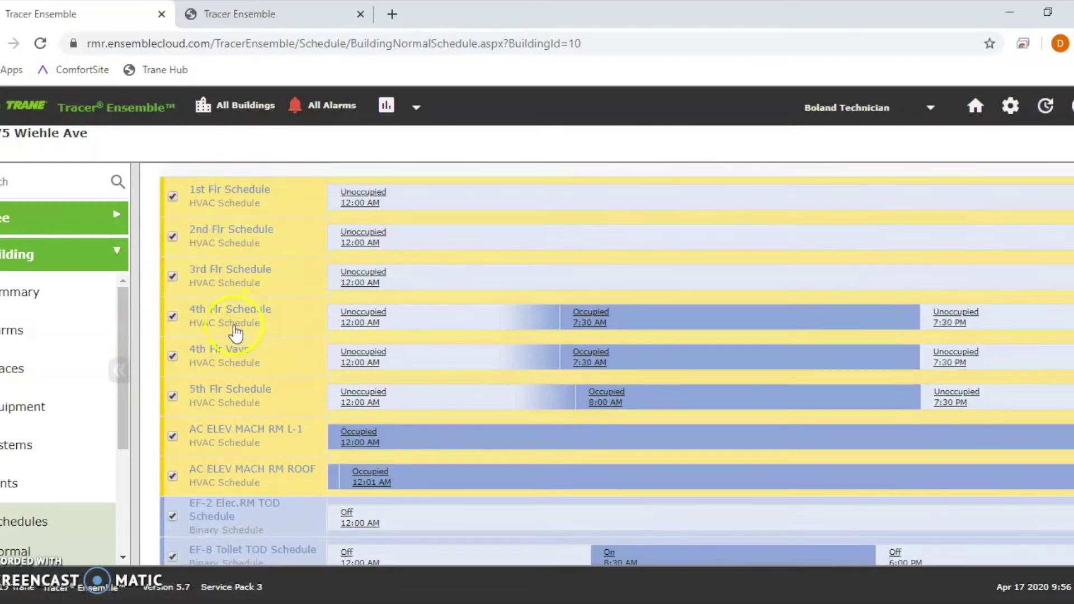
{"action": "scroll", "coordinate": [221, 392], "scroll_direction": "down", "scroll_amount": 2}
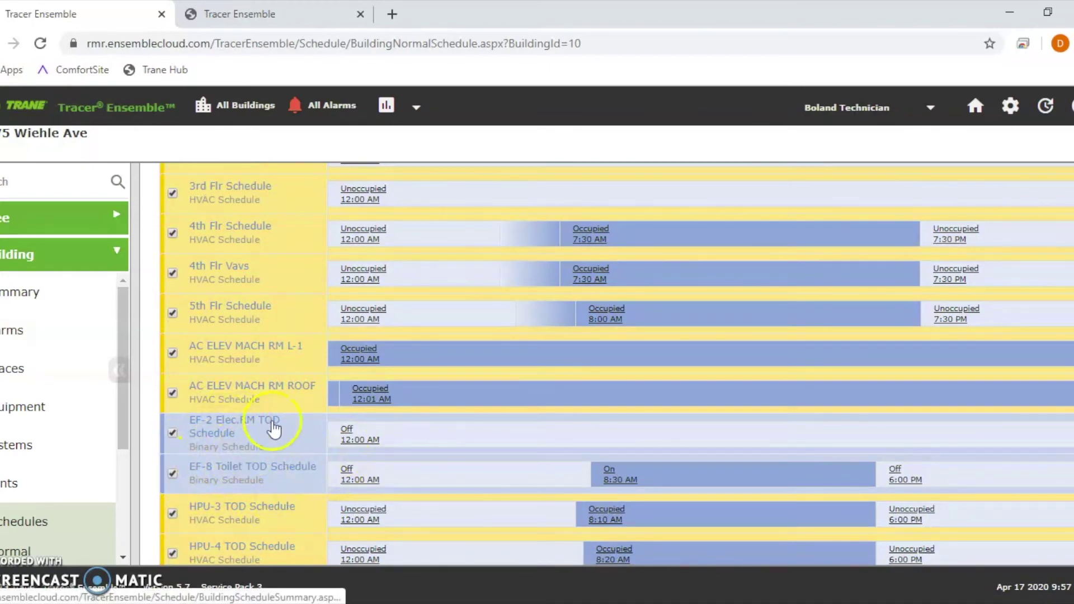
{"action": "scroll", "coordinate": [277, 417], "scroll_direction": "up", "scroll_amount": 5}
{"action": "left_click", "coordinate": [202, 235]}
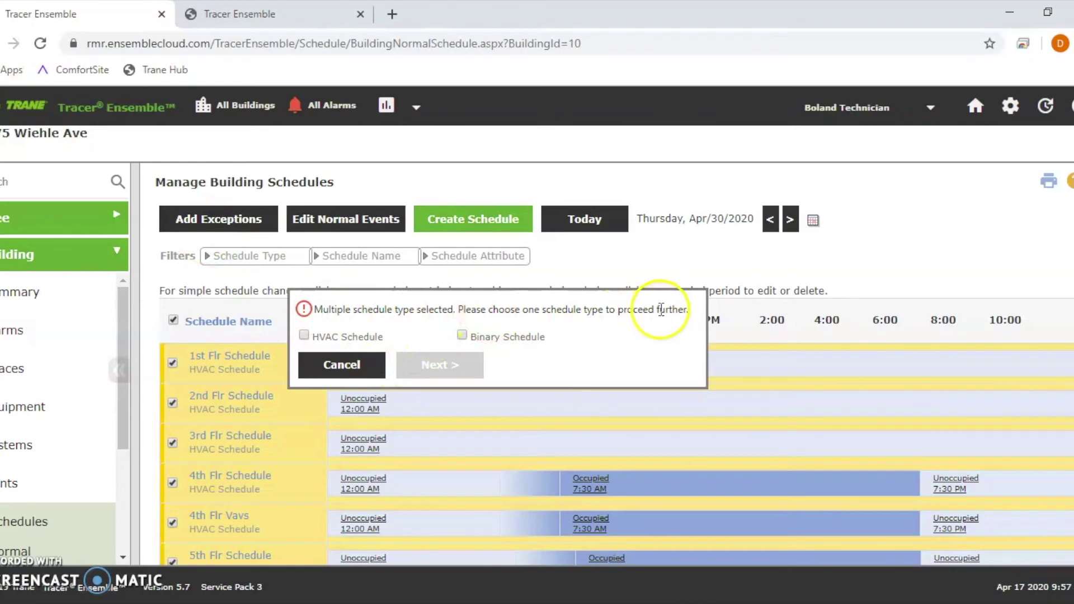
Step: Choose HVAC schedules, then cancel the exception and go to the All Buildings overview
{"action": "left_click", "coordinate": [304, 335]}
{"action": "left_click", "coordinate": [450, 373]}
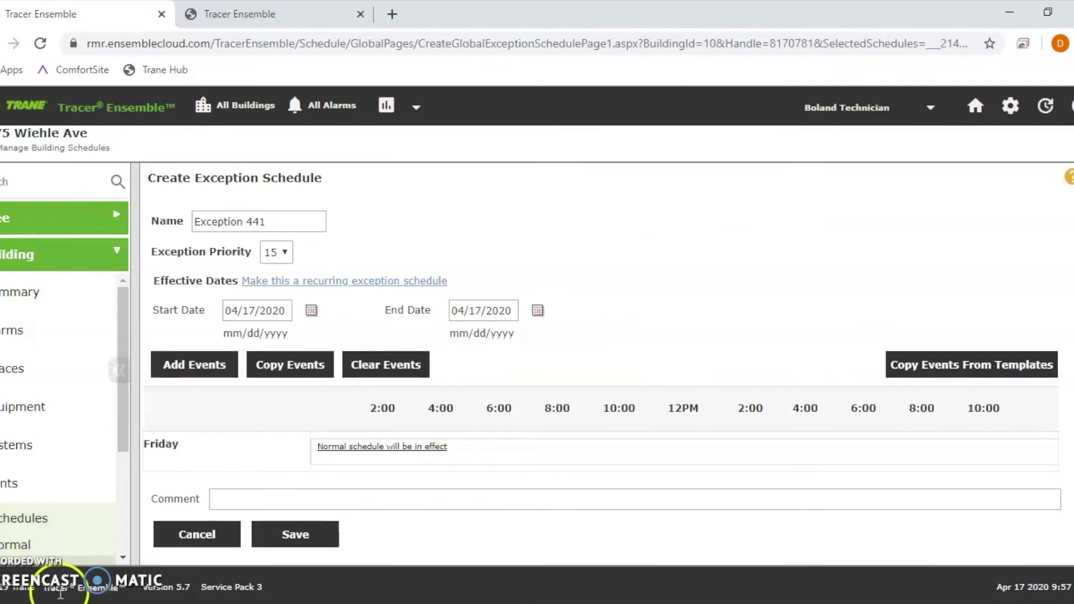
{"action": "left_click", "coordinate": [234, 536]}
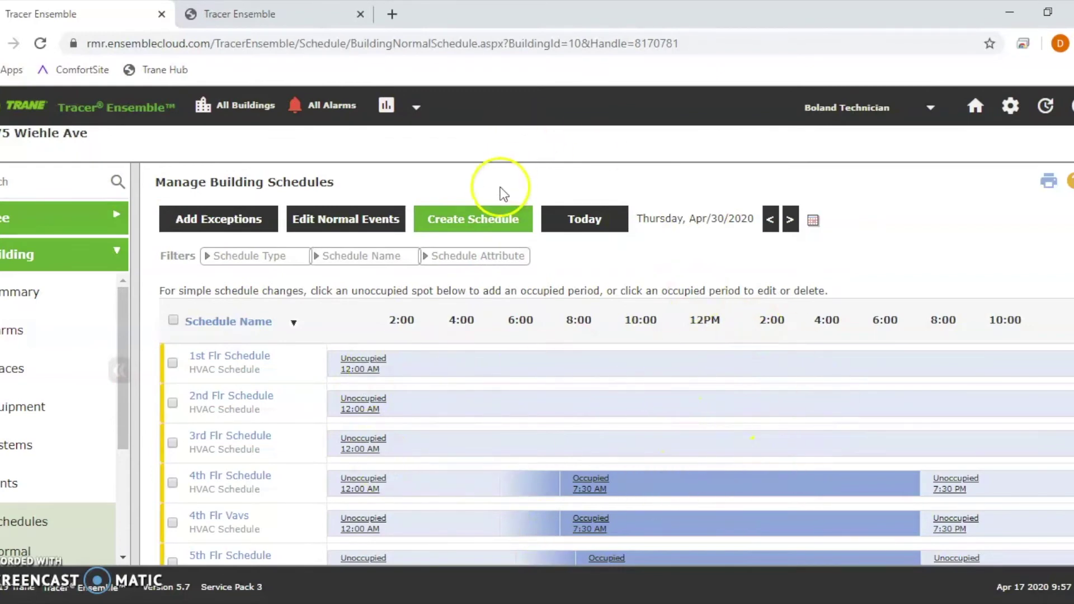
{"action": "left_click", "coordinate": [239, 116]}
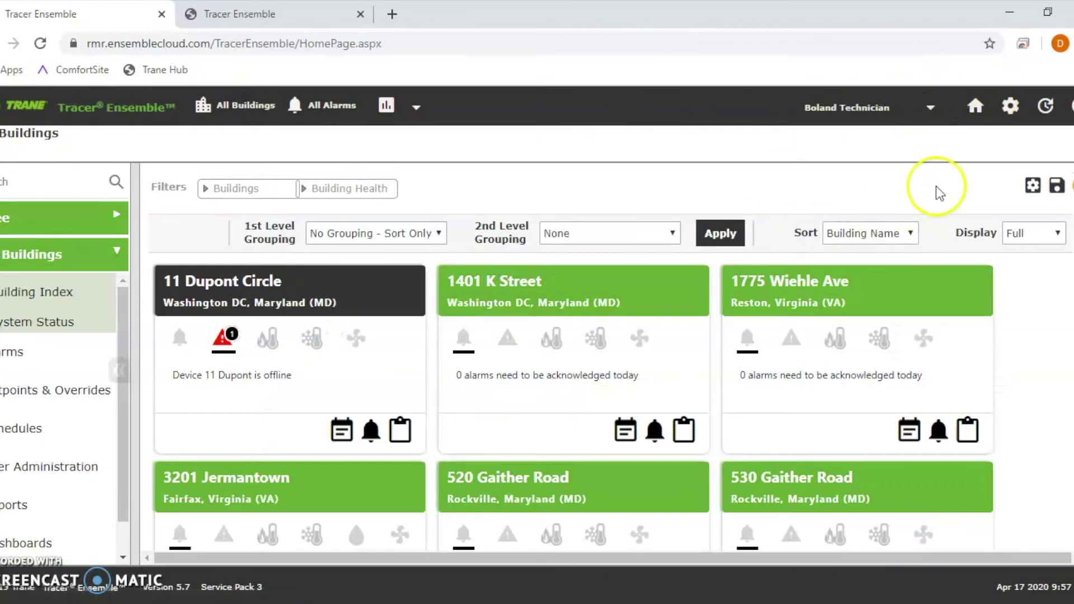
Step: Start a multi-building exception from the settings page and enter a test name
{"action": "left_click", "coordinate": [1011, 107]}
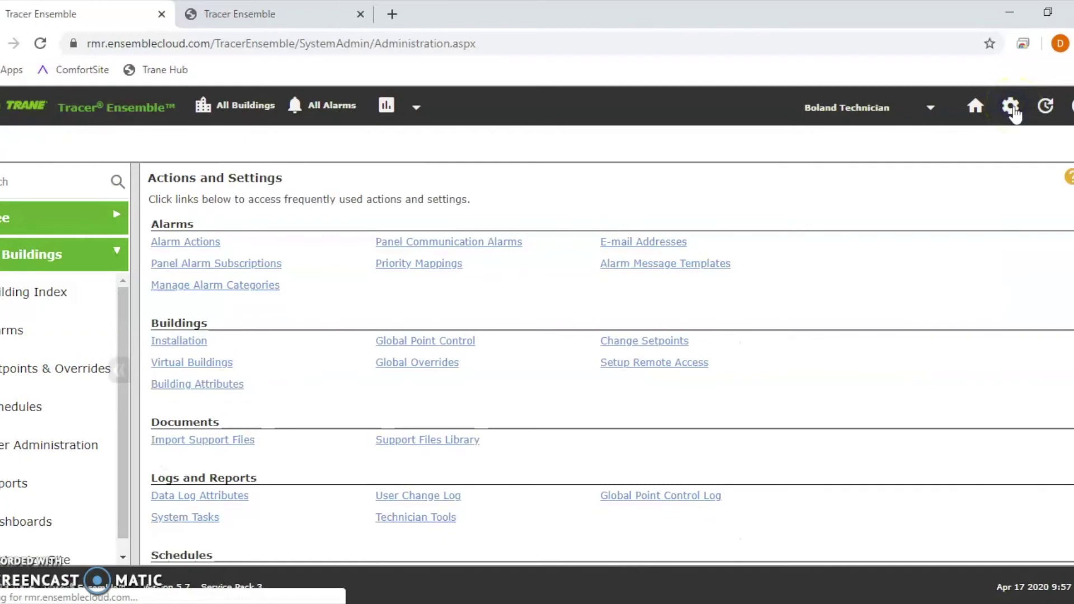
{"action": "scroll", "coordinate": [538, 289], "scroll_direction": "down", "scroll_amount": 2}
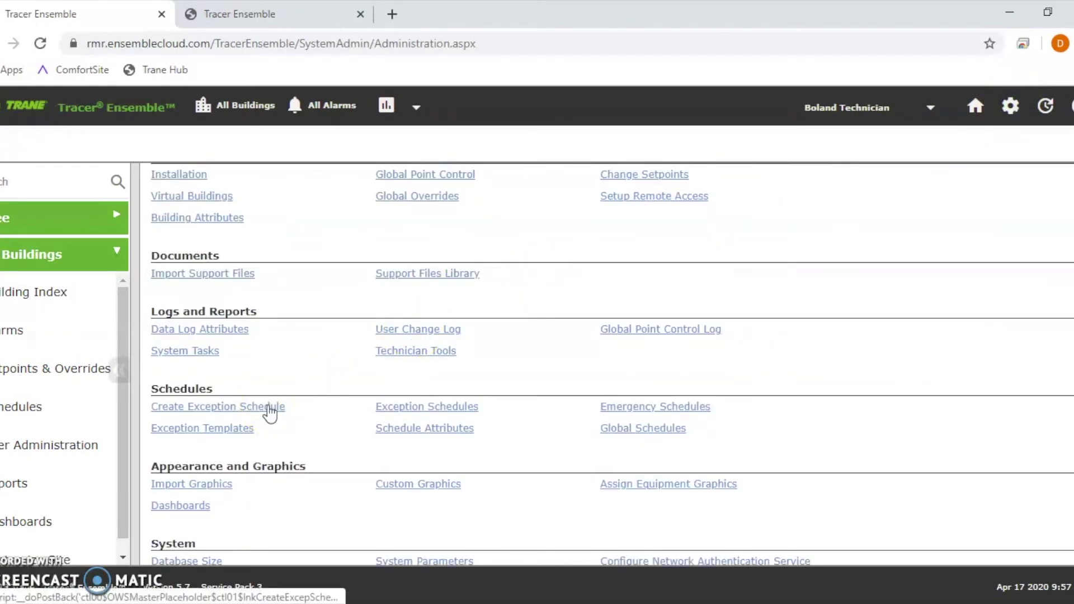
{"action": "left_click", "coordinate": [211, 412]}
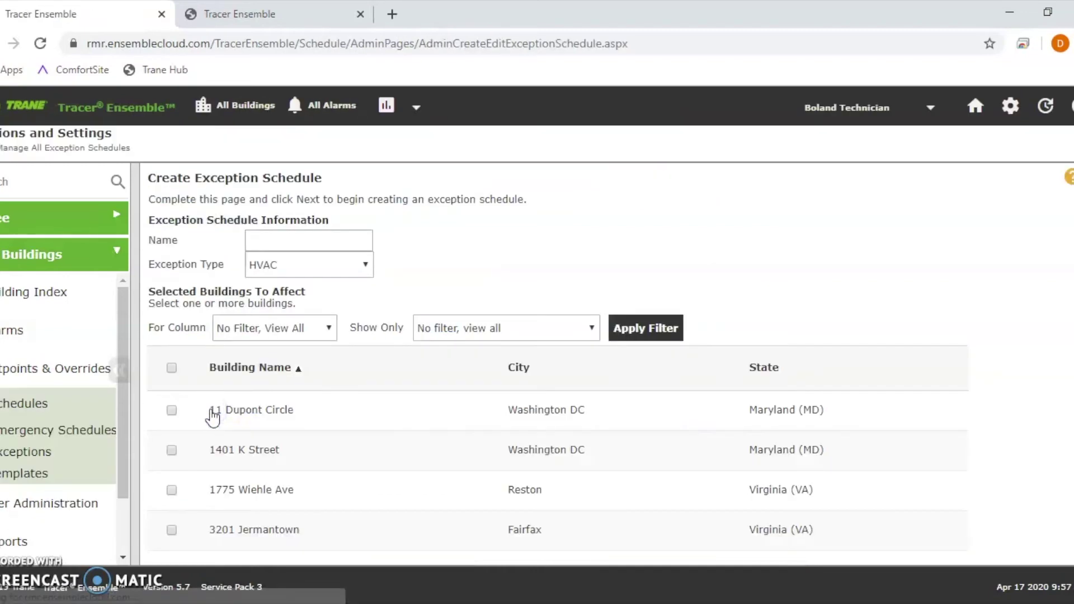
{"action": "left_click", "coordinate": [217, 414]}
{"action": "left_click", "coordinate": [313, 242]}
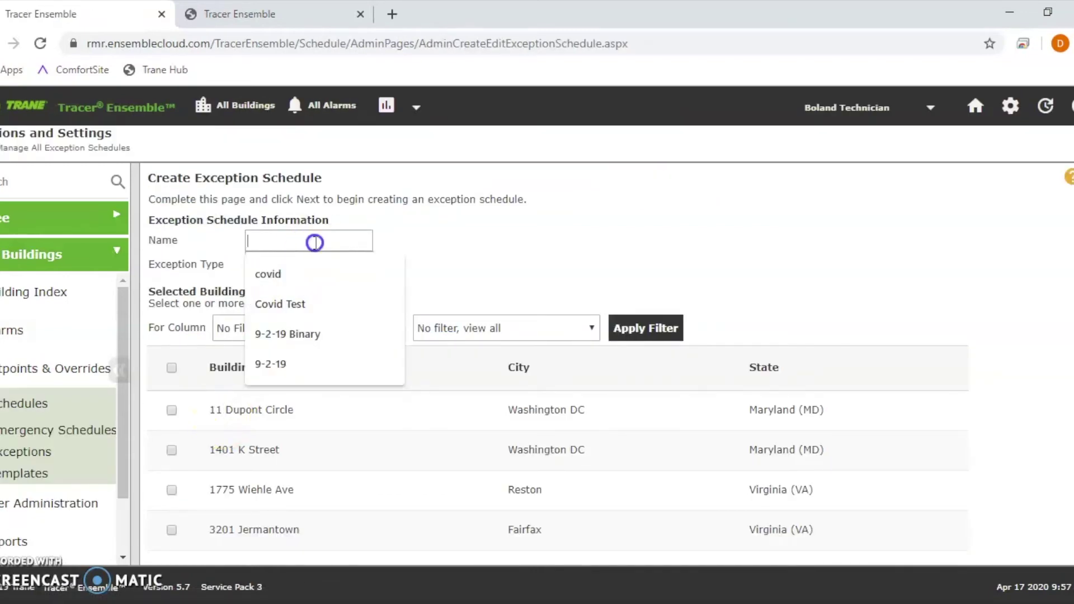
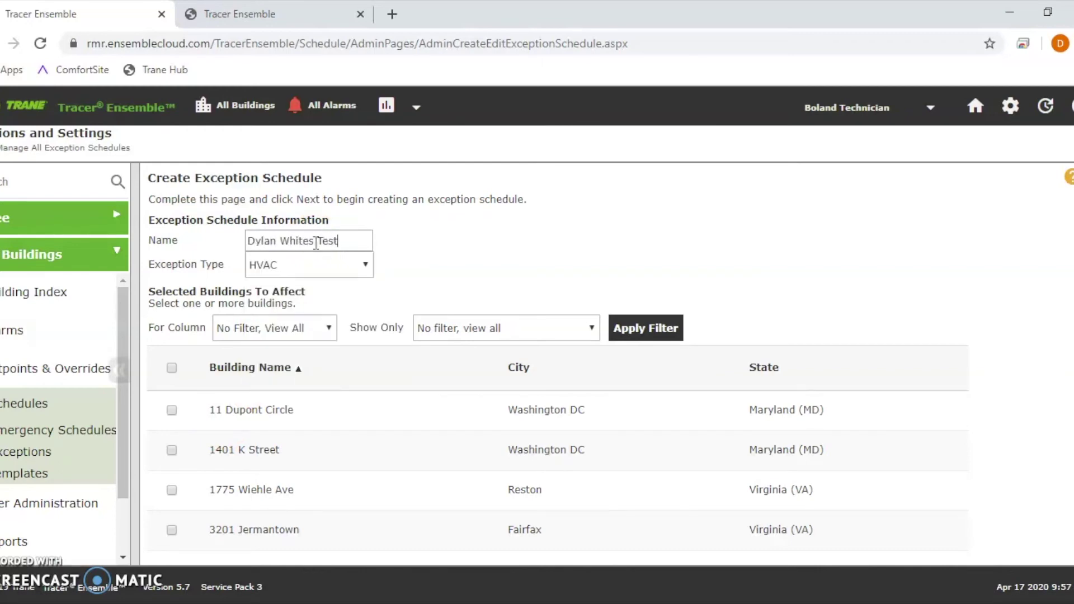
{"action": "left_click_drag", "start_coordinate": [347, 241], "coordinate": [242, 235]}
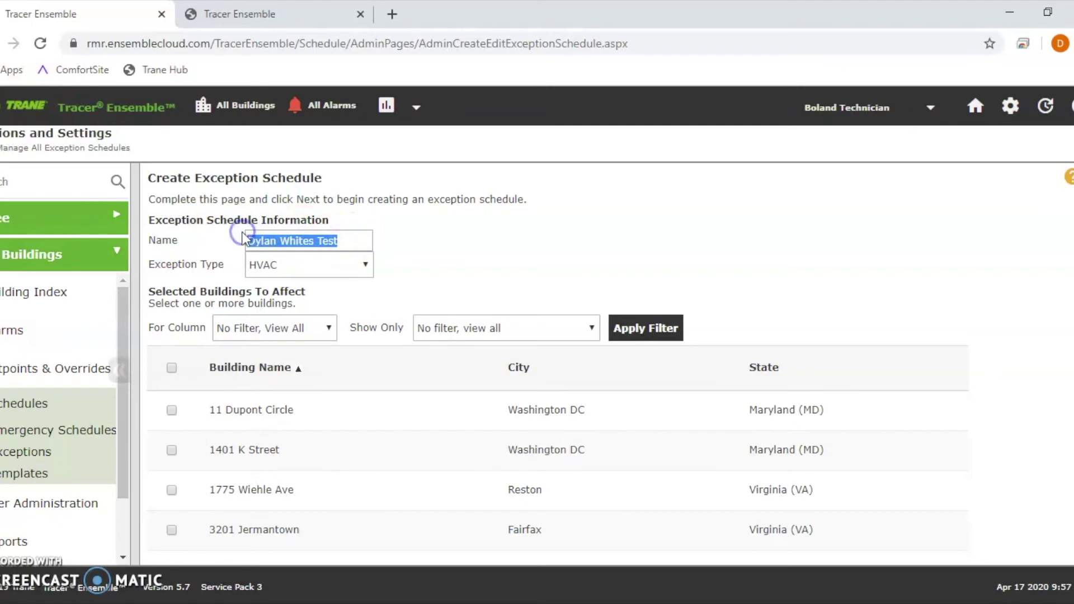
{"action": "left_click", "coordinate": [335, 239]}
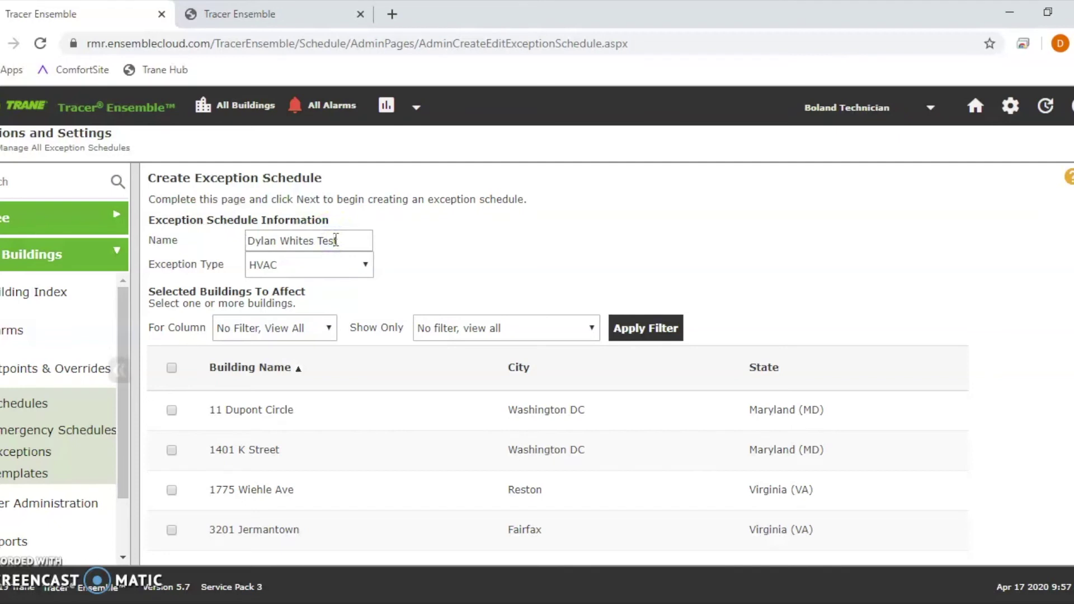
Step: Check only 1775 Wiehle Ave and 3201 Jermantown as affected buildings, leaving 1401 K Street unchecked
{"action": "scroll", "coordinate": [365, 425], "scroll_direction": "down", "scroll_amount": 2}
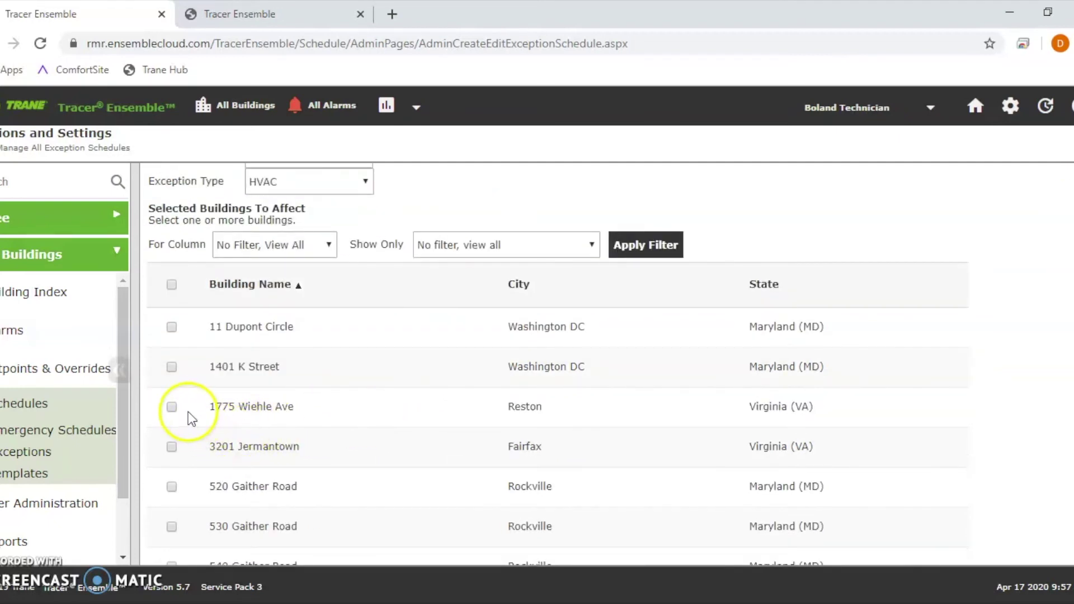
{"action": "left_click", "coordinate": [171, 366]}
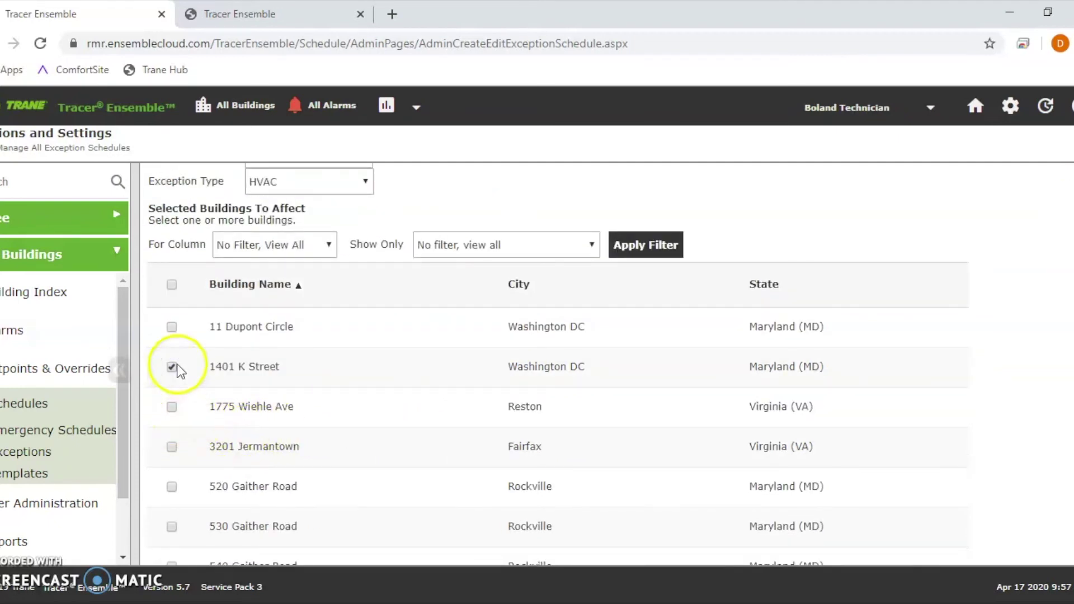
{"action": "left_click", "coordinate": [173, 367]}
{"action": "left_click", "coordinate": [171, 446]}
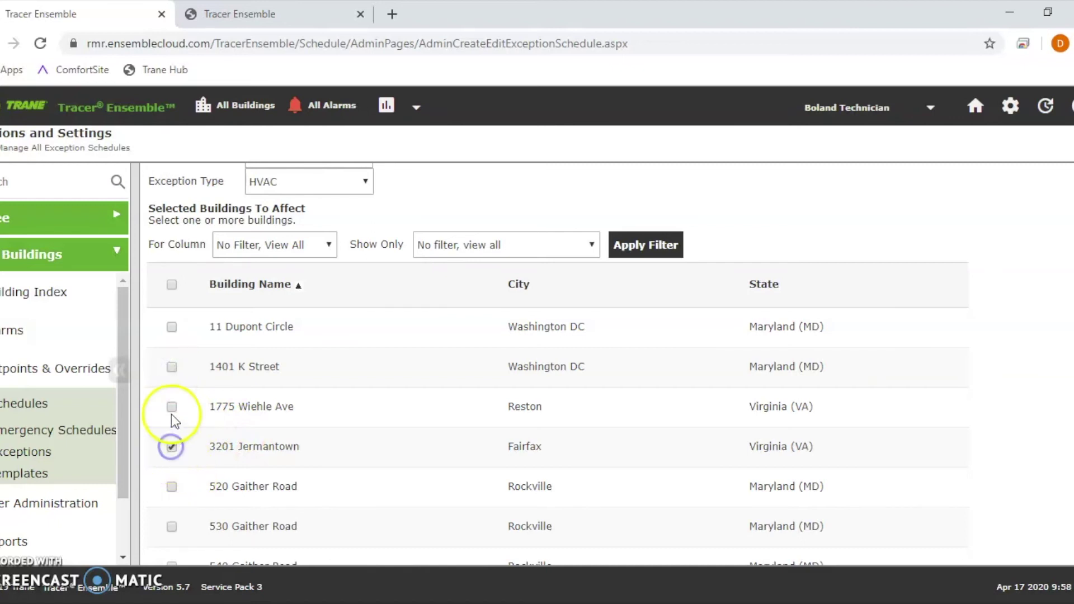
{"action": "left_click", "coordinate": [171, 407]}
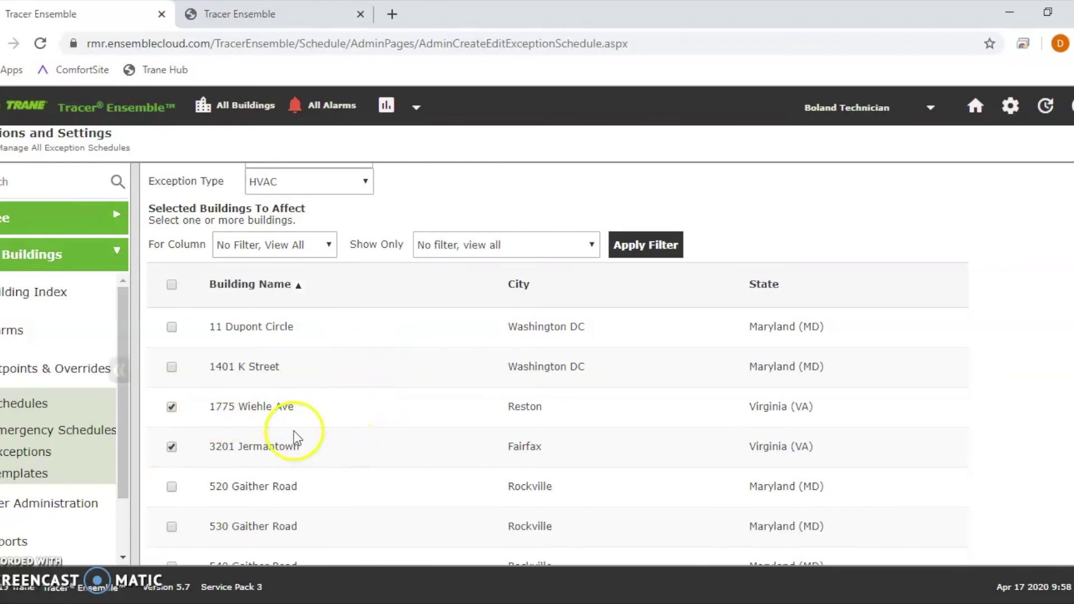
{"action": "scroll", "coordinate": [294, 434], "scroll_direction": "down", "scroll_amount": 4}
{"action": "left_click", "coordinate": [305, 474]}
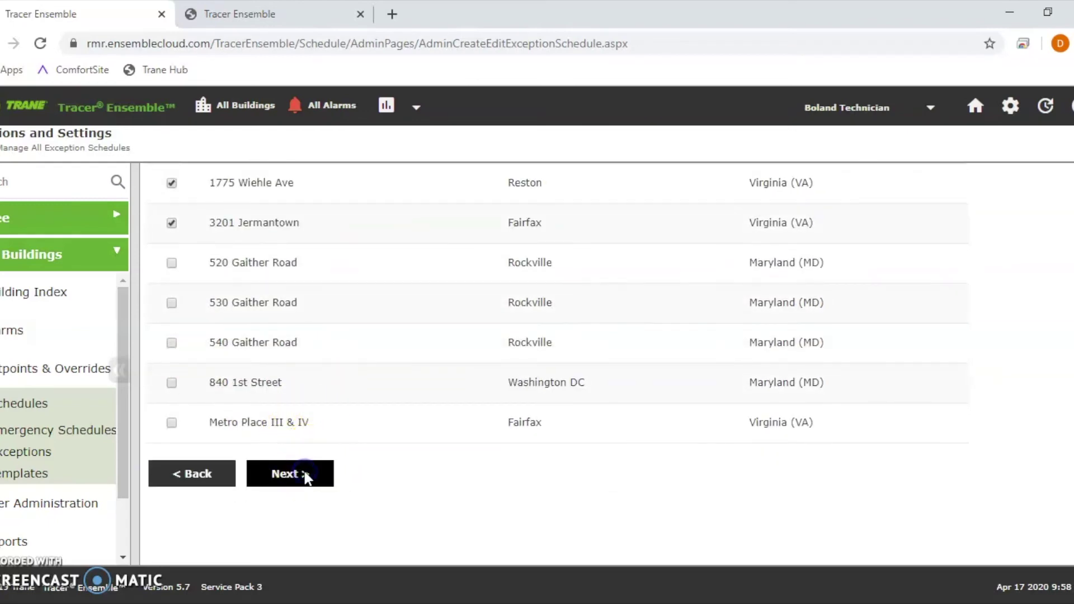
Step: Clear the selected schedules list and go back to the name-and-buildings step
{"action": "scroll", "coordinate": [291, 408], "scroll_direction": "down", "scroll_amount": 3}
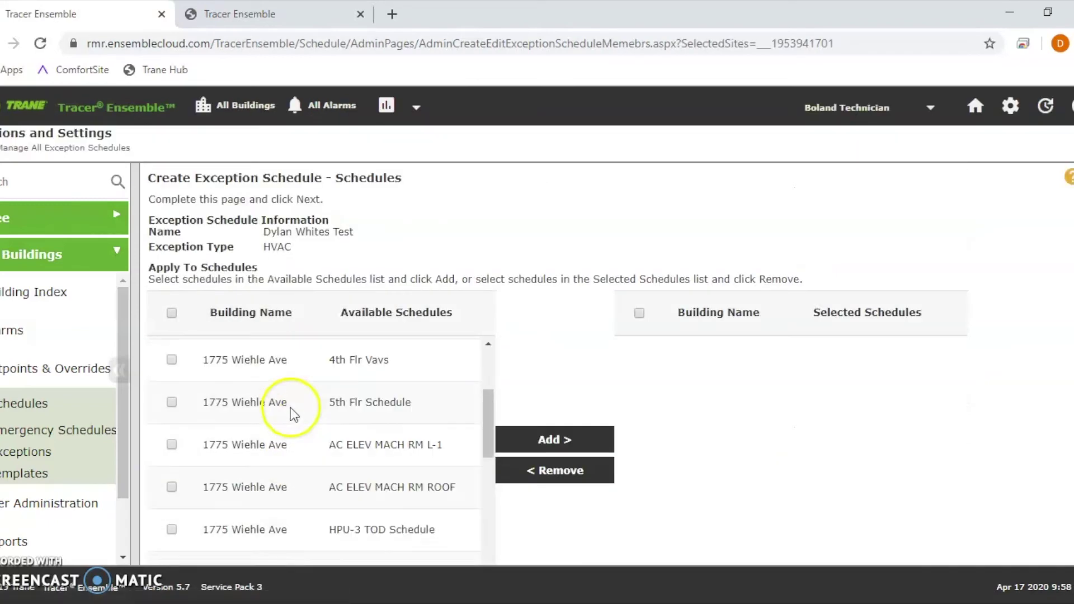
{"action": "scroll", "coordinate": [290, 408], "scroll_direction": "down", "scroll_amount": 7}
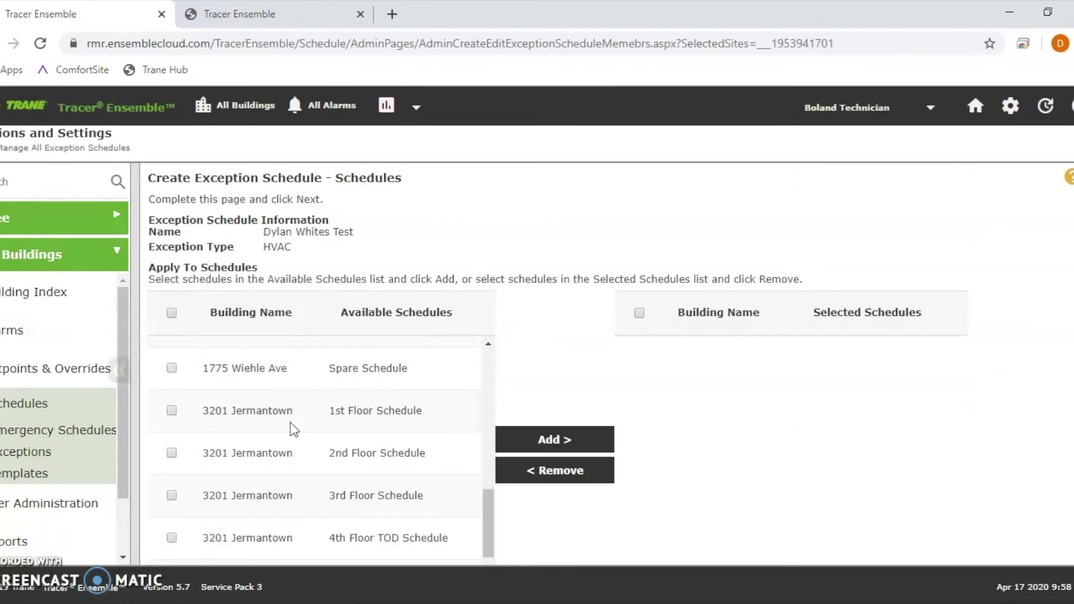
{"action": "scroll", "coordinate": [290, 423], "scroll_direction": "down", "scroll_amount": 4}
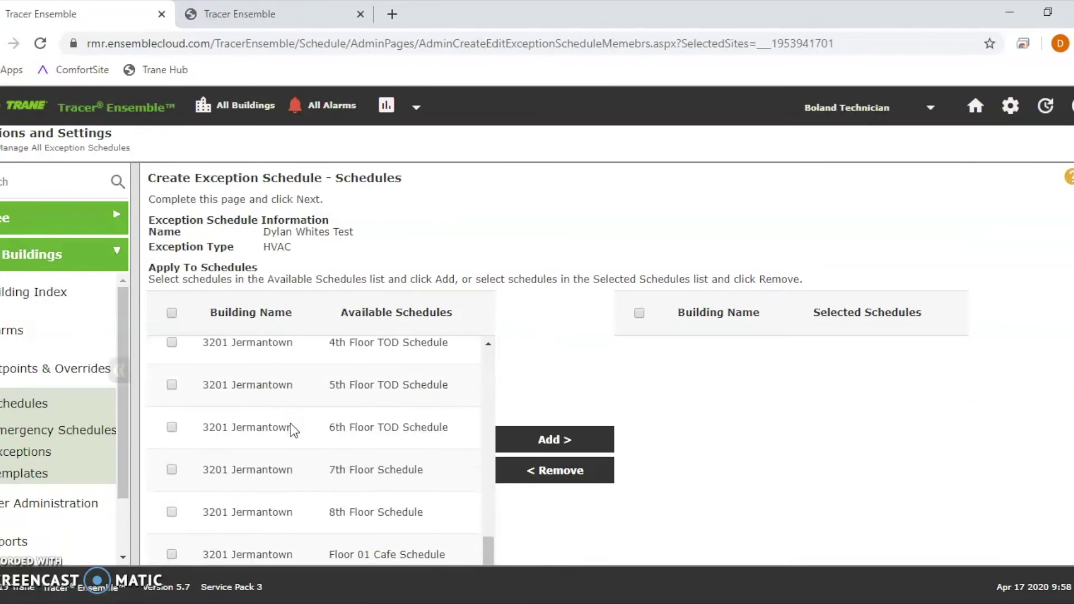
{"action": "scroll", "coordinate": [292, 431], "scroll_direction": "up", "scroll_amount": 3}
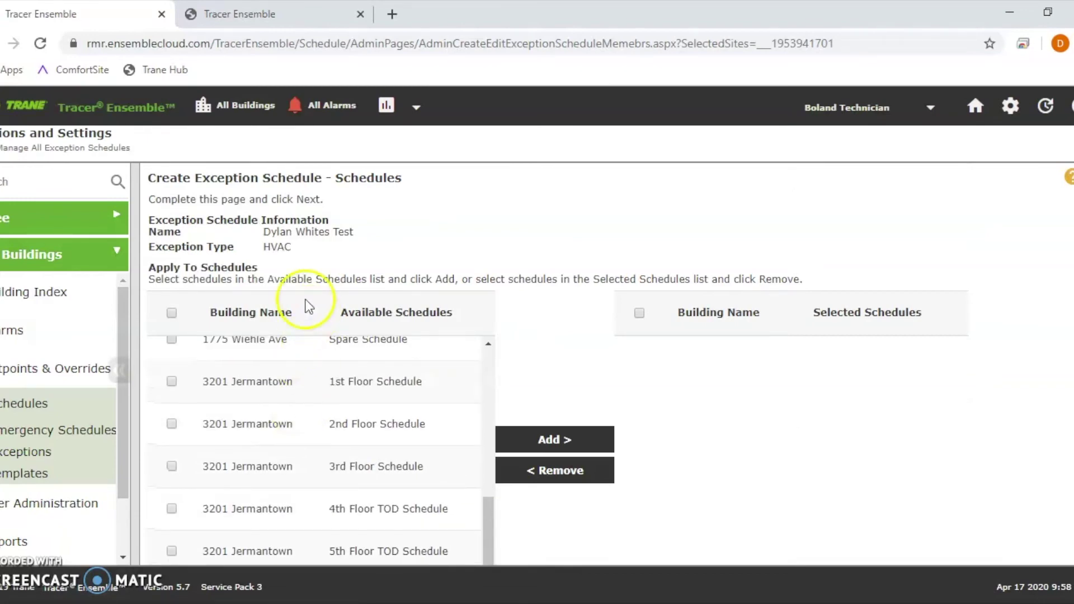
{"action": "left_click", "coordinate": [567, 469]}
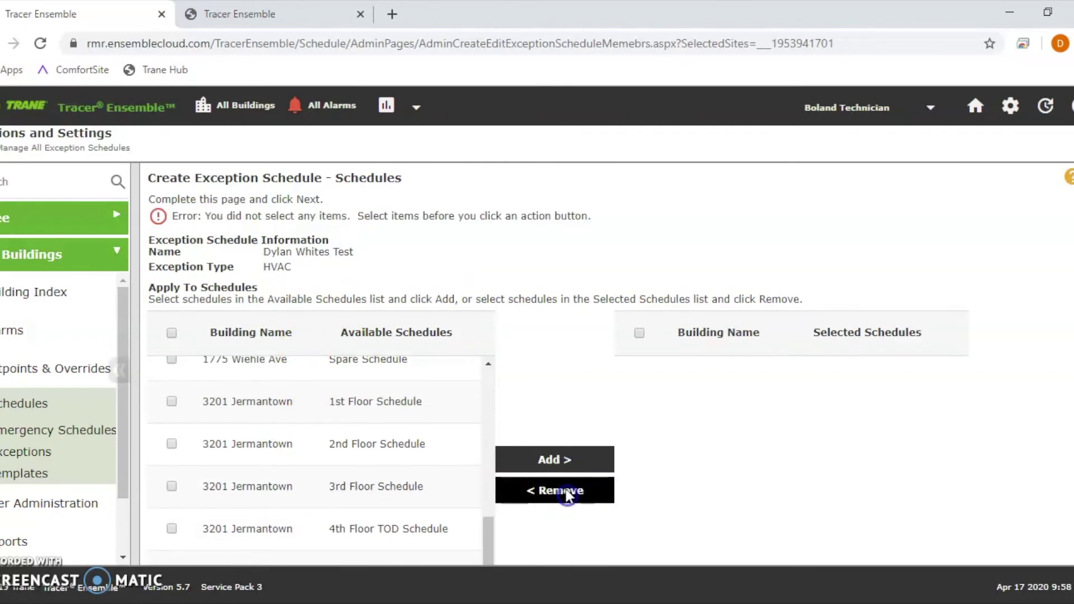
{"action": "scroll", "coordinate": [568, 485], "scroll_direction": "down", "scroll_amount": 3}
{"action": "left_click", "coordinate": [215, 477]}
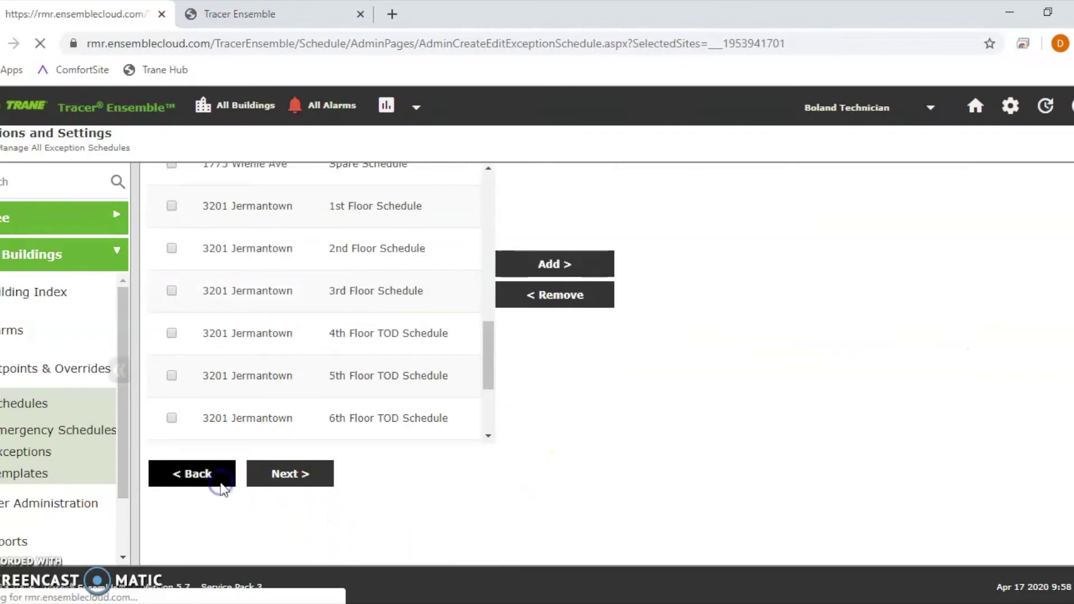
Step: Keep HVAC as the exception type and proceed to schedule selection again
{"action": "left_click", "coordinate": [338, 264]}
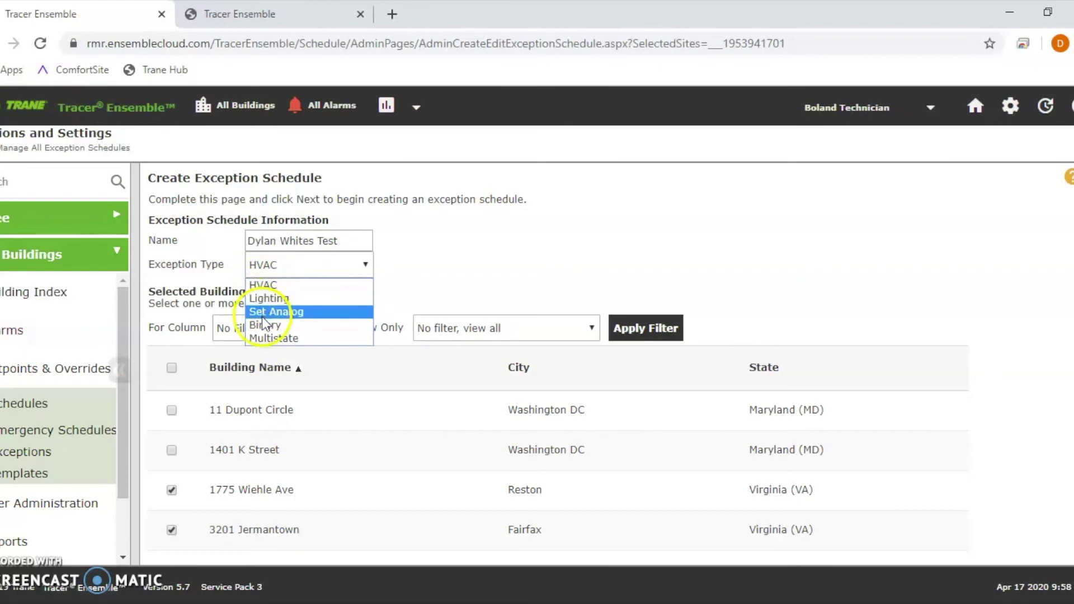
{"action": "left_click", "coordinate": [331, 290]}
{"action": "scroll", "coordinate": [350, 461], "scroll_direction": "down", "scroll_amount": 1}
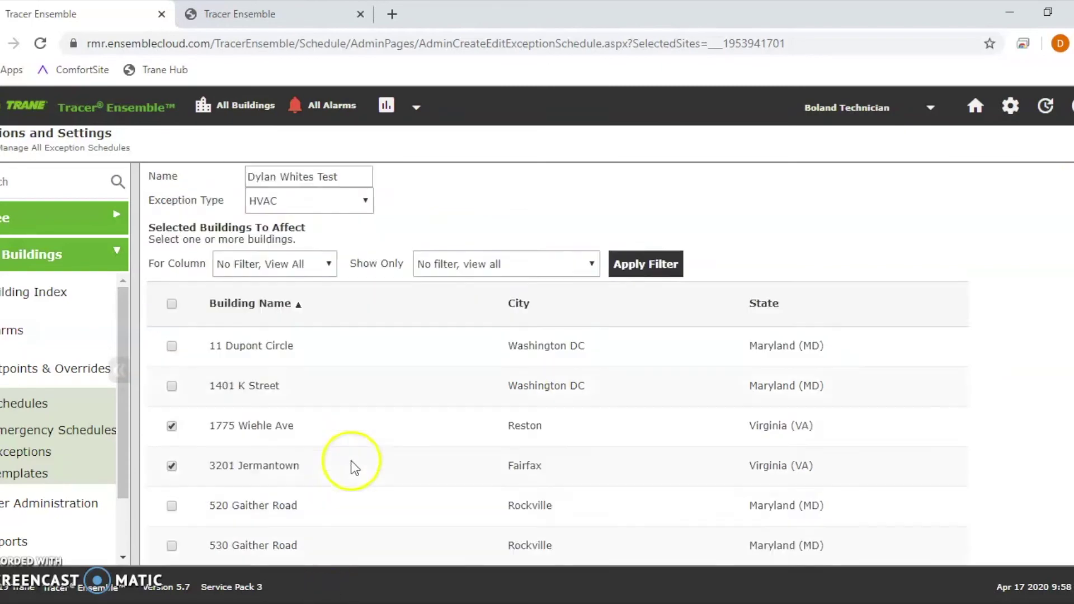
{"action": "scroll", "coordinate": [351, 461], "scroll_direction": "down", "scroll_amount": 4}
{"action": "left_click", "coordinate": [302, 474]}
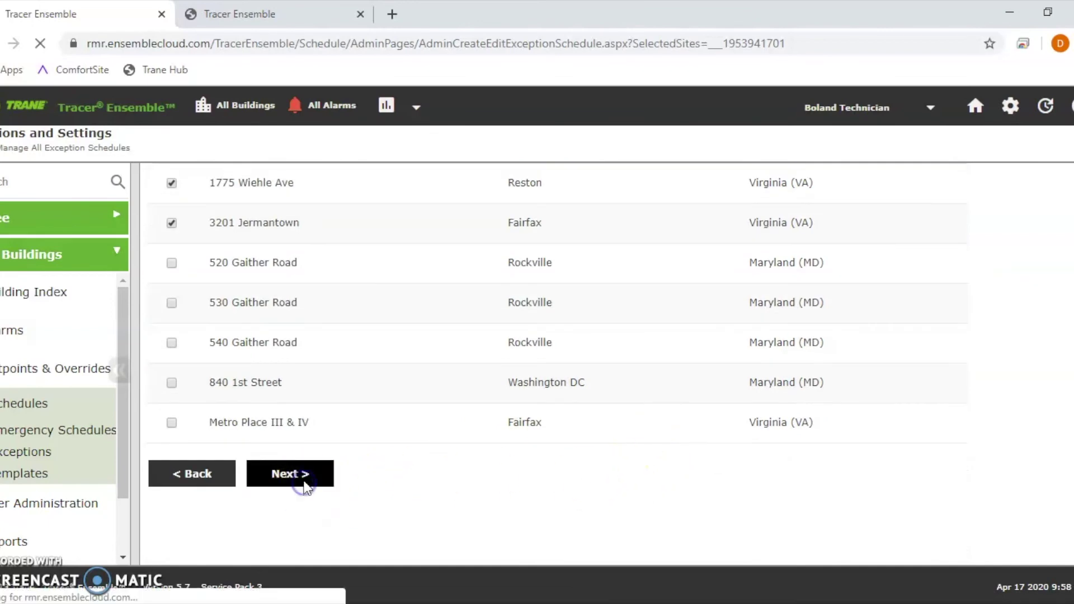
Step: Add the 2nd Flr, HPU-6 TOD, 5th Floor TOD and 6th Floor TOD schedules to the selected list
{"action": "scroll", "coordinate": [263, 397], "scroll_direction": "down", "scroll_amount": 5}
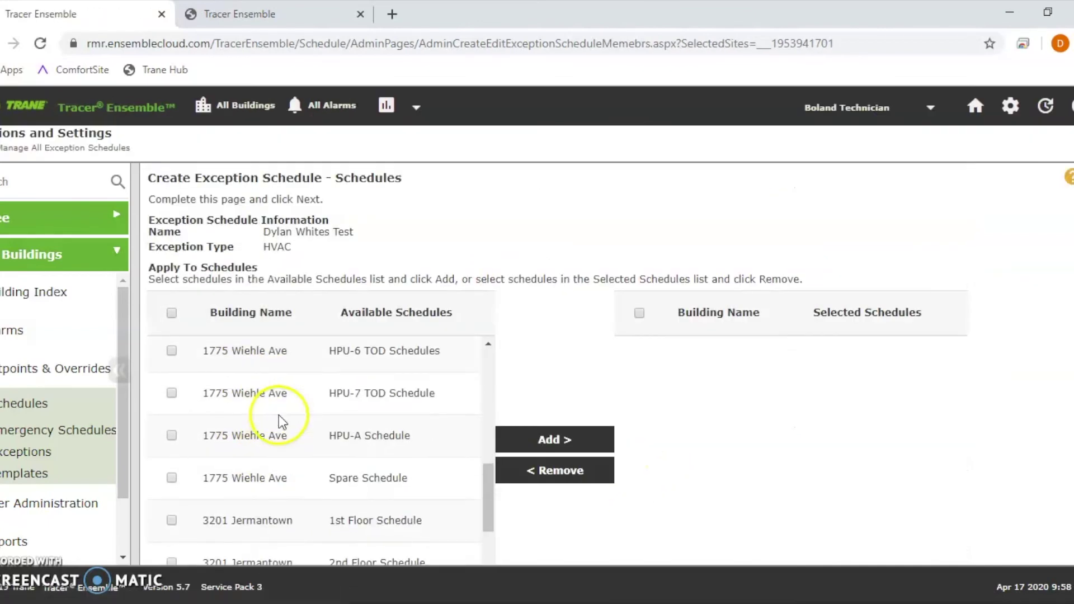
{"action": "scroll", "coordinate": [282, 424], "scroll_direction": "down", "scroll_amount": 5}
{"action": "scroll", "coordinate": [285, 433], "scroll_direction": "up", "scroll_amount": 8}
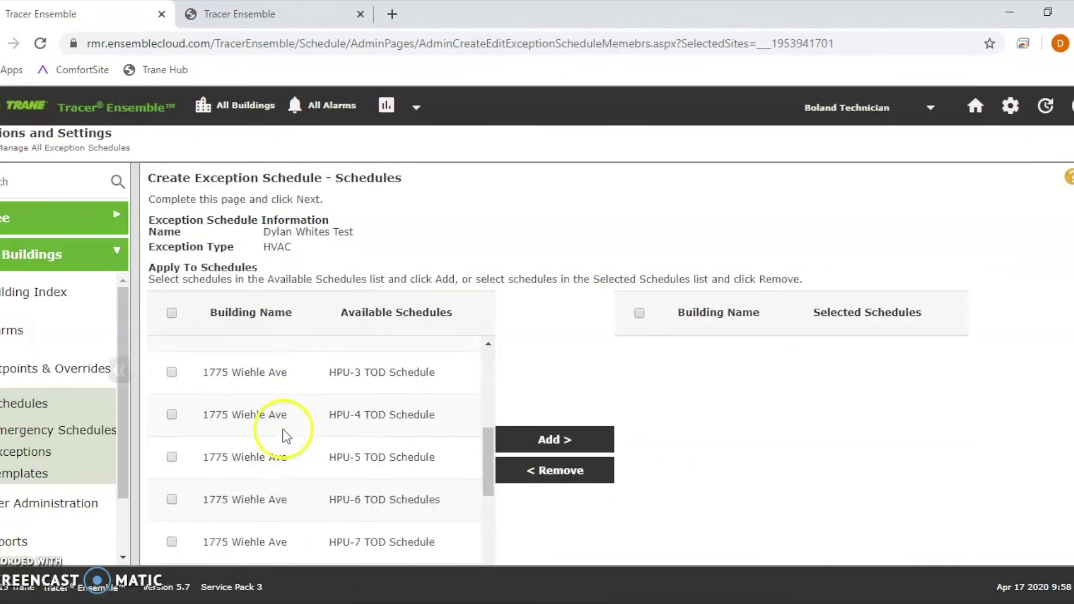
{"action": "scroll", "coordinate": [280, 431], "scroll_direction": "up", "scroll_amount": 5}
{"action": "left_click", "coordinate": [173, 401]}
{"action": "scroll", "coordinate": [193, 447], "scroll_direction": "down", "scroll_amount": 5}
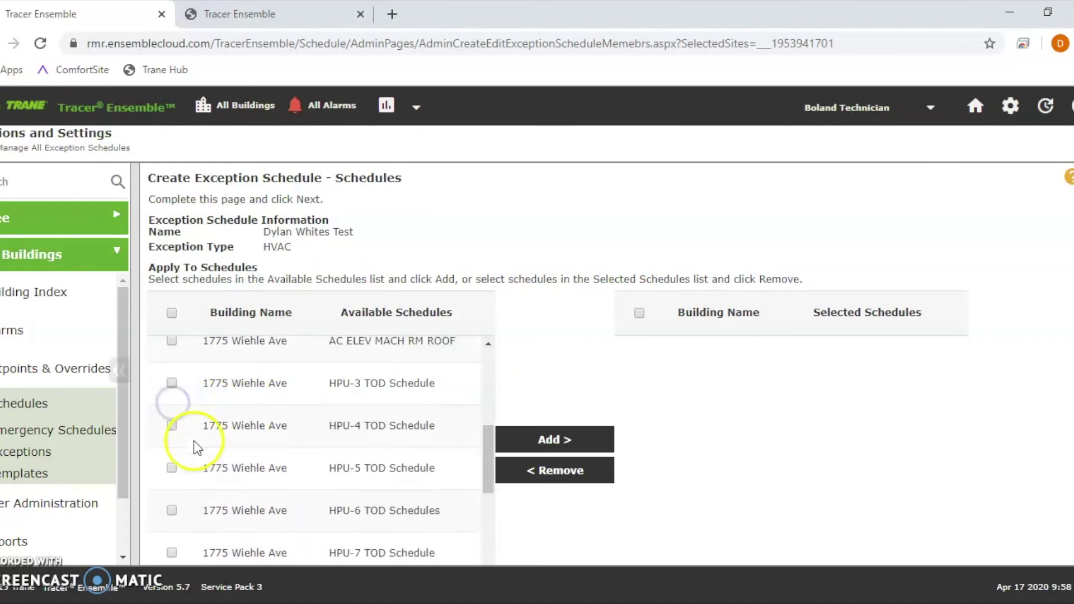
{"action": "scroll", "coordinate": [194, 441], "scroll_direction": "down", "scroll_amount": 2}
{"action": "scroll", "coordinate": [171, 425], "scroll_direction": "down", "scroll_amount": 7}
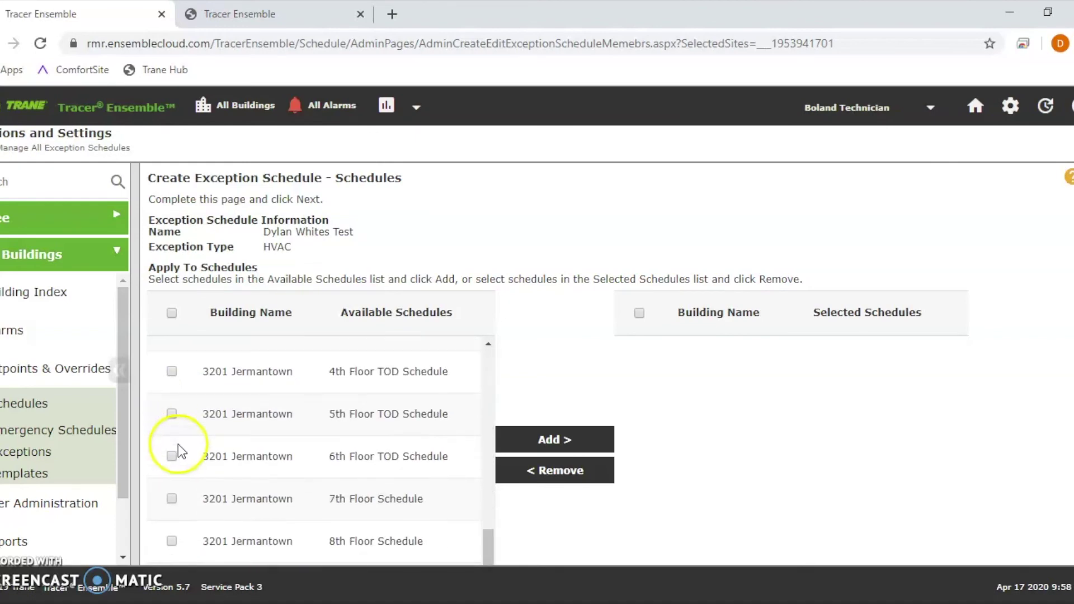
{"action": "left_click", "coordinate": [173, 416]}
{"action": "left_click", "coordinate": [171, 455]}
{"action": "left_click", "coordinate": [576, 442]}
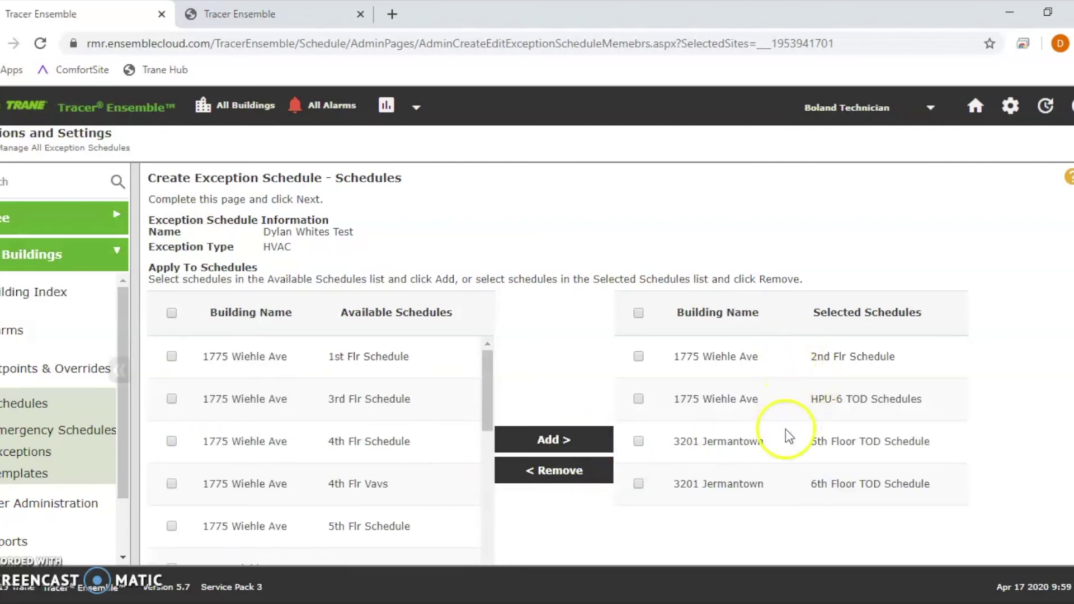
{"action": "scroll", "coordinate": [793, 448], "scroll_direction": "down", "scroll_amount": 3}
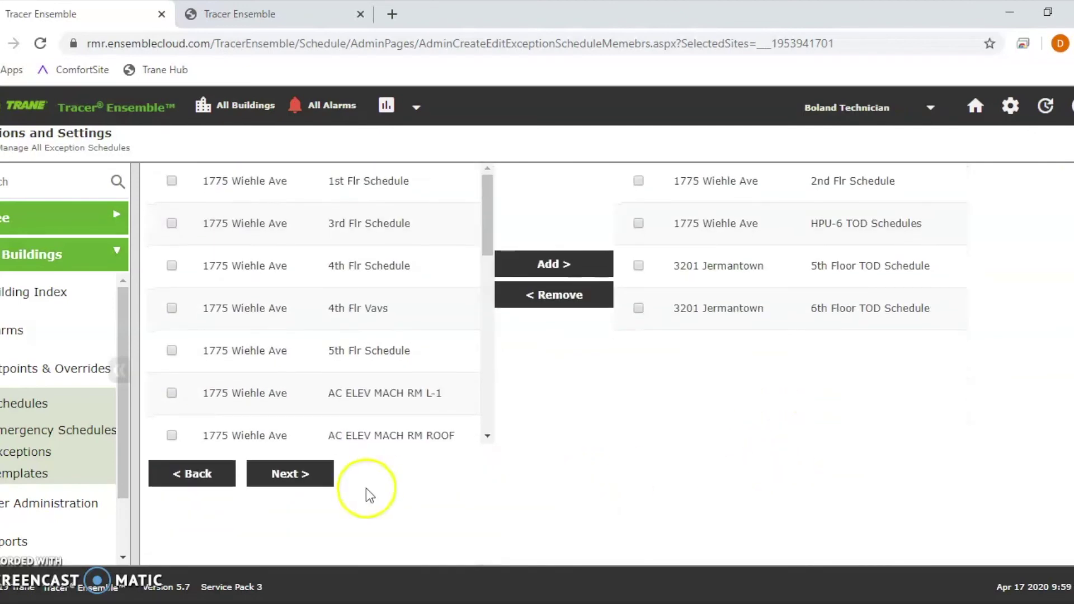
{"action": "left_click", "coordinate": [300, 475]}
{"action": "scroll", "coordinate": [395, 444], "scroll_direction": "down", "scroll_amount": 1}
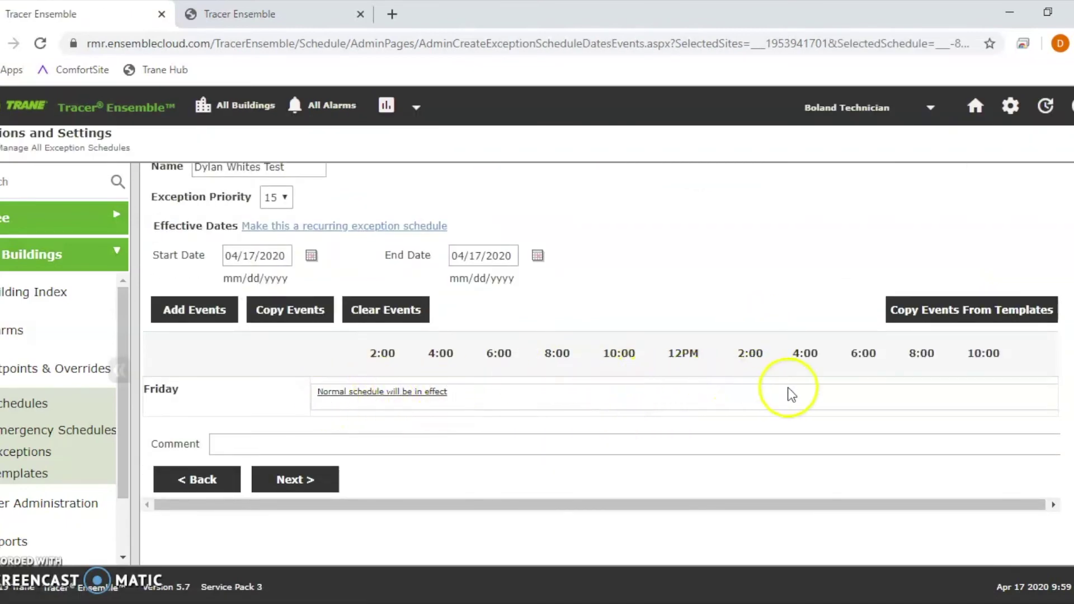
Step: Clear all existing daily events from the exception
{"action": "left_click", "coordinate": [385, 311]}
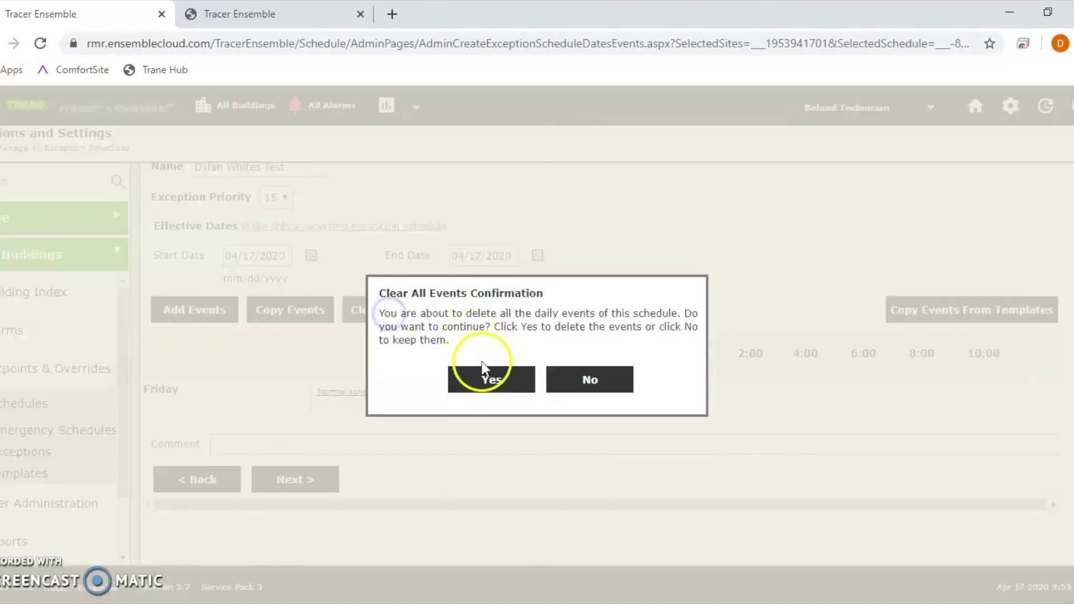
{"action": "left_click", "coordinate": [486, 383]}
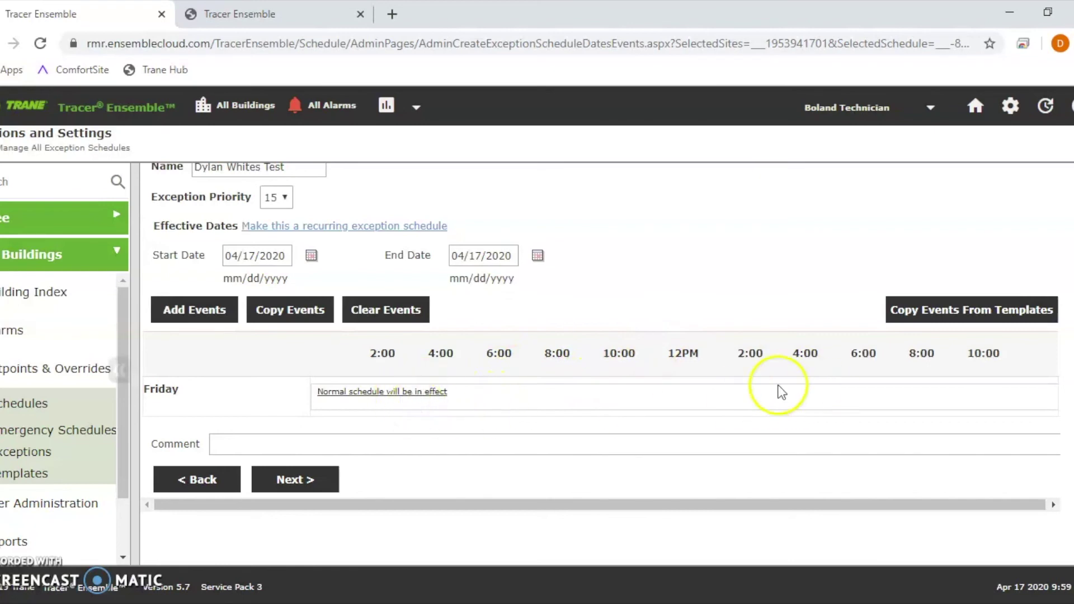
{"action": "scroll", "coordinate": [481, 280], "scroll_direction": "up", "scroll_amount": 2}
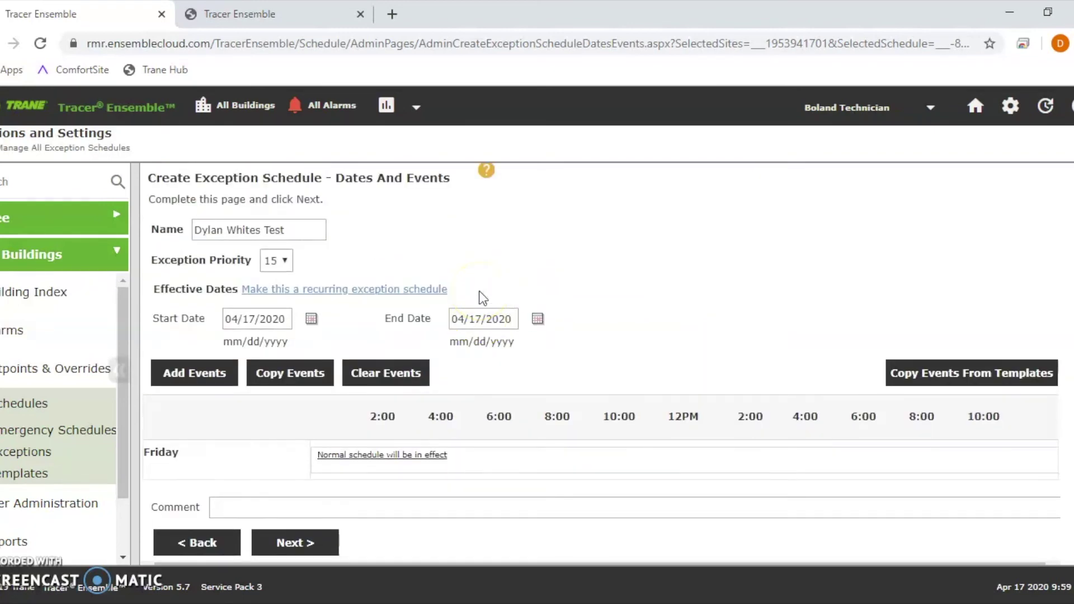
Step: Set the exception's start and end dates both to Saturday, 04/18/2020
{"action": "left_click", "coordinate": [311, 318]}
{"action": "left_click", "coordinate": [429, 383]}
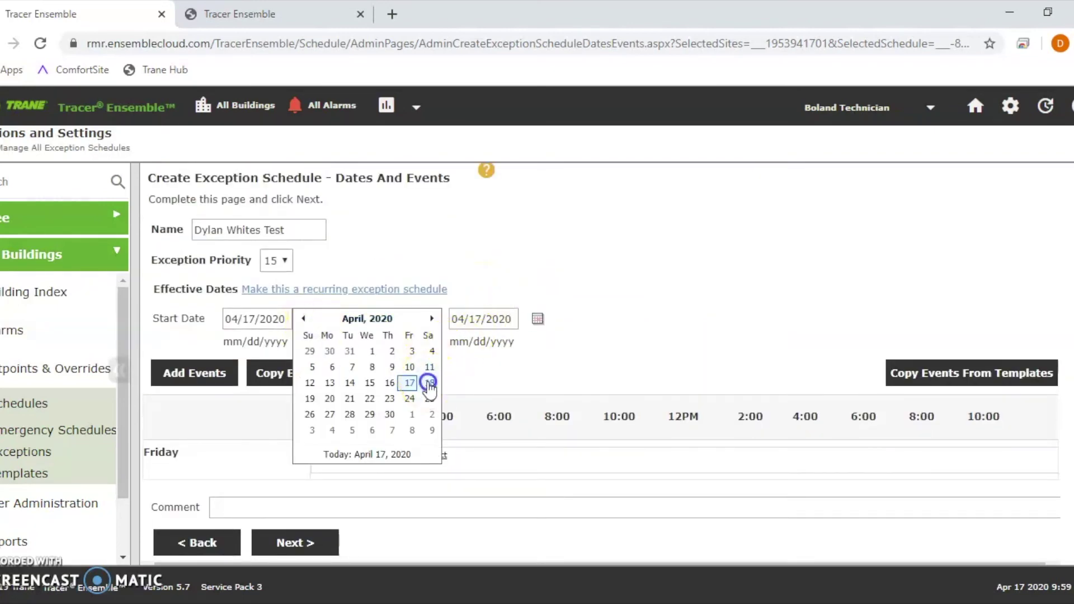
{"action": "left_click", "coordinate": [537, 318]}
{"action": "left_click", "coordinate": [637, 384]}
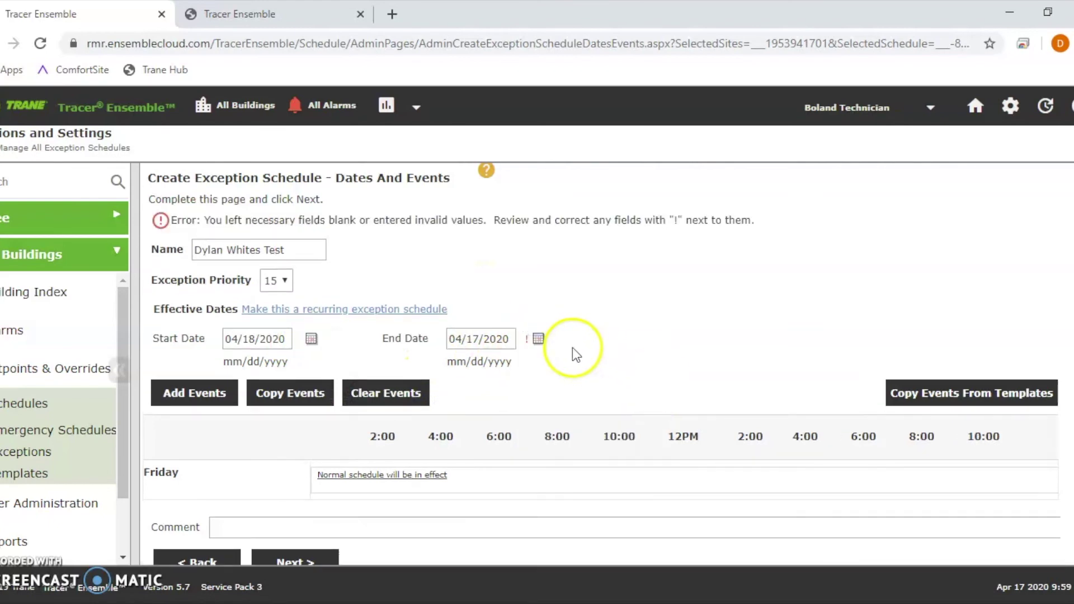
{"action": "left_click", "coordinate": [538, 338]}
{"action": "left_click", "coordinate": [653, 412]}
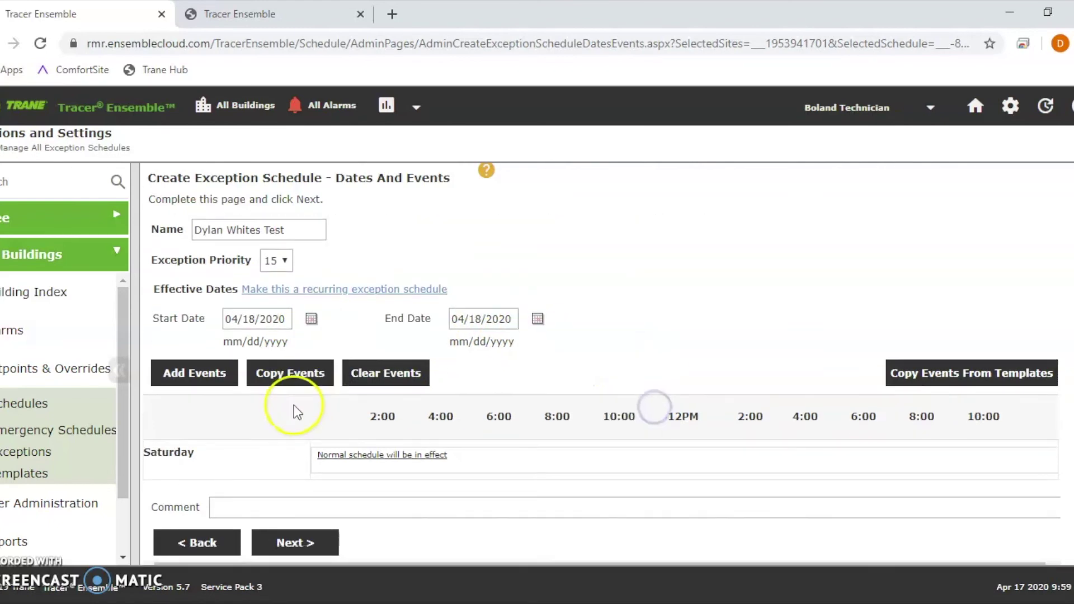
Step: Add and save a Saturday event: Unoccupied from 12:00 AM, second time unchecked
{"action": "left_click", "coordinate": [221, 382]}
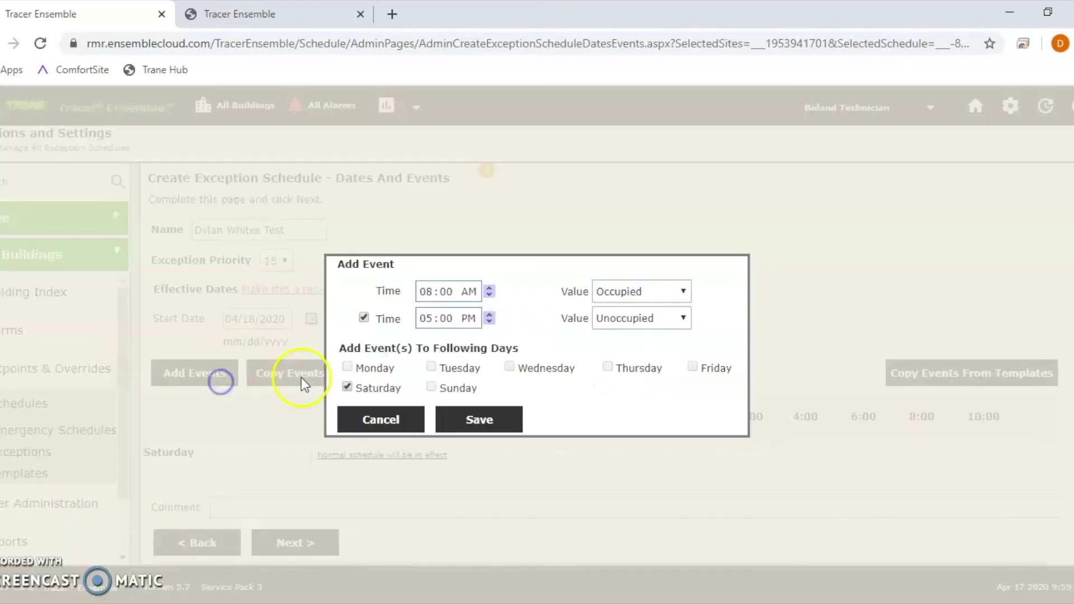
{"action": "left_click", "coordinate": [426, 291]}
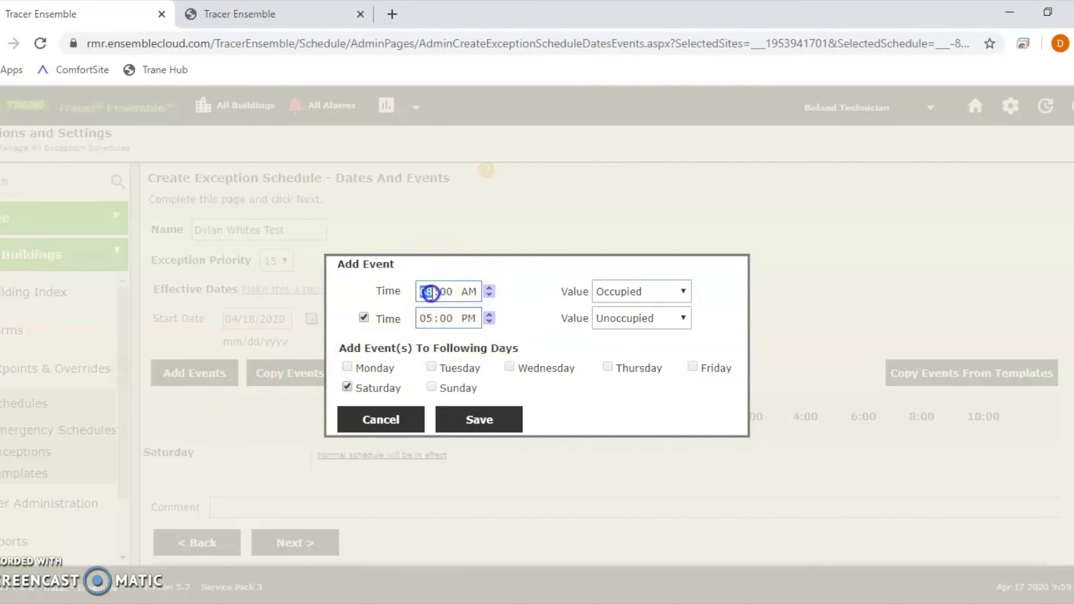
{"action": "type", "text": "12"}
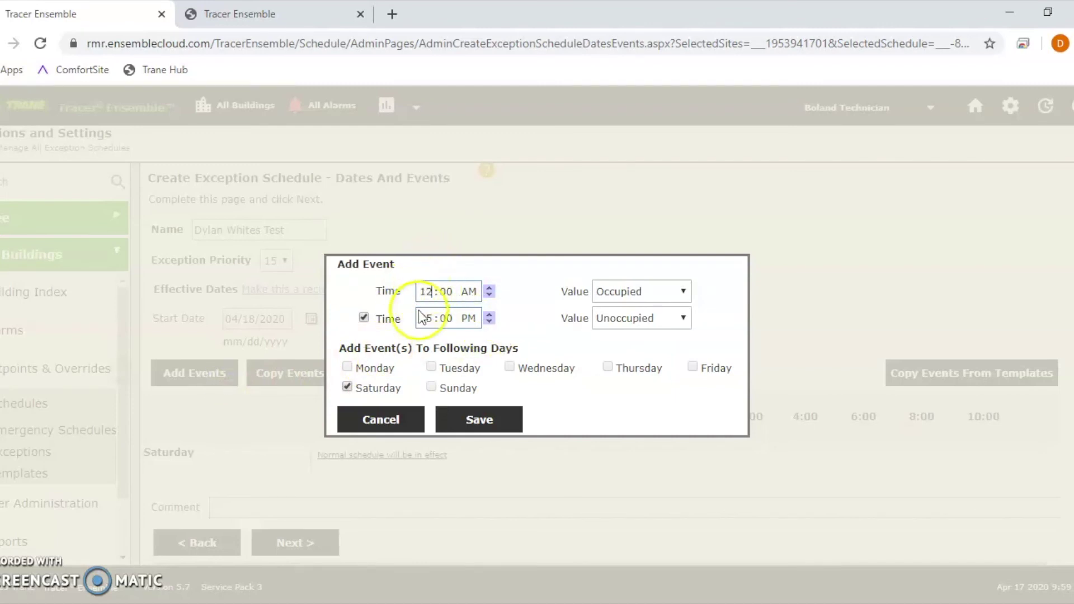
{"action": "left_click", "coordinate": [369, 325]}
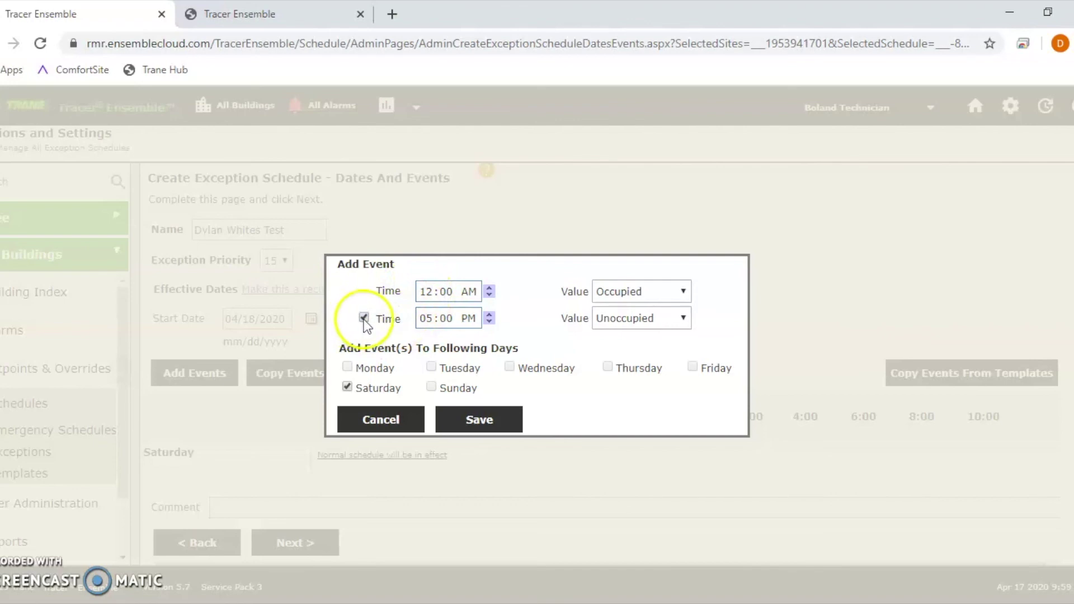
{"action": "left_click", "coordinate": [365, 321]}
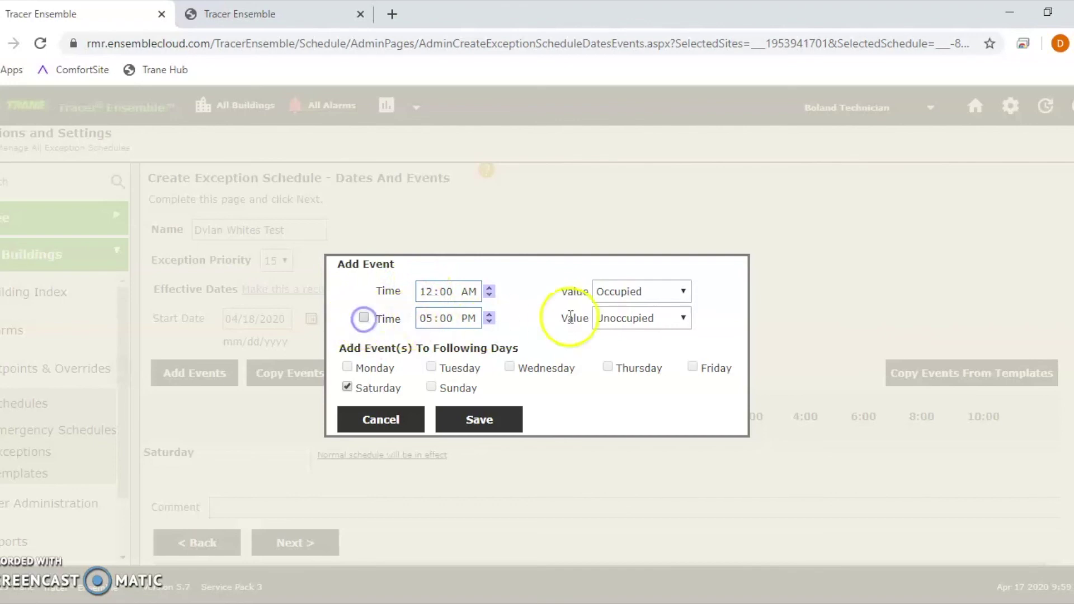
{"action": "left_click", "coordinate": [637, 288]}
{"action": "left_click", "coordinate": [635, 321]}
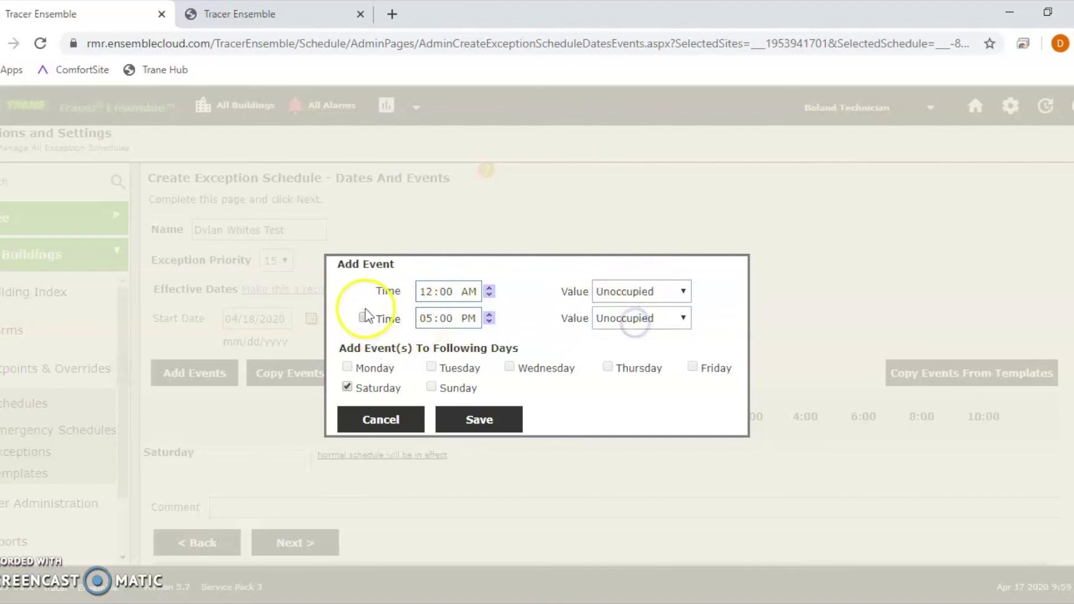
{"action": "left_click_drag", "start_coordinate": [376, 288], "coordinate": [647, 296]}
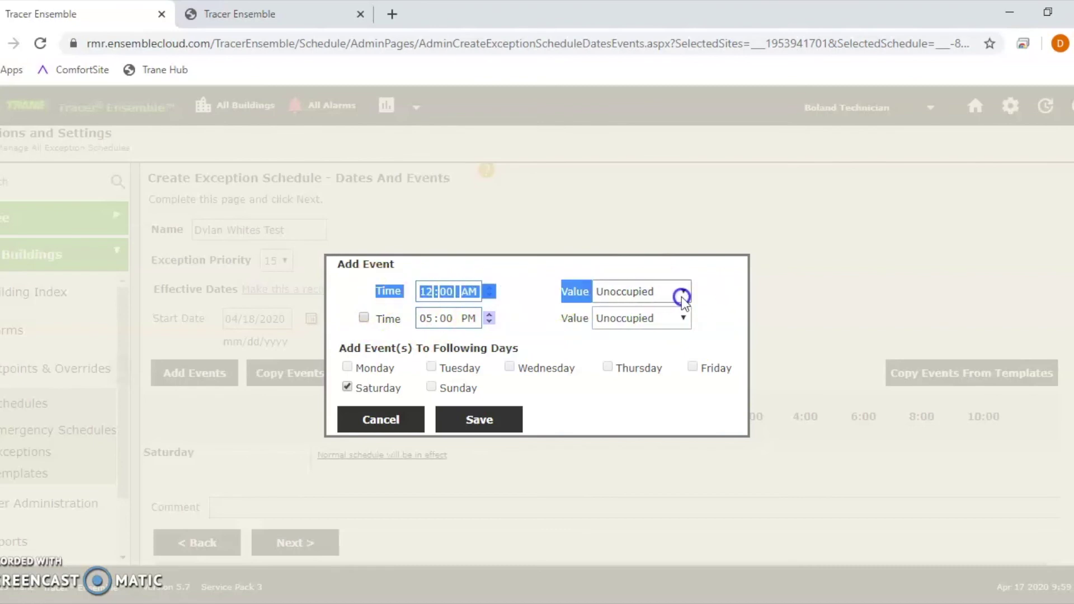
{"action": "left_click", "coordinate": [476, 421]}
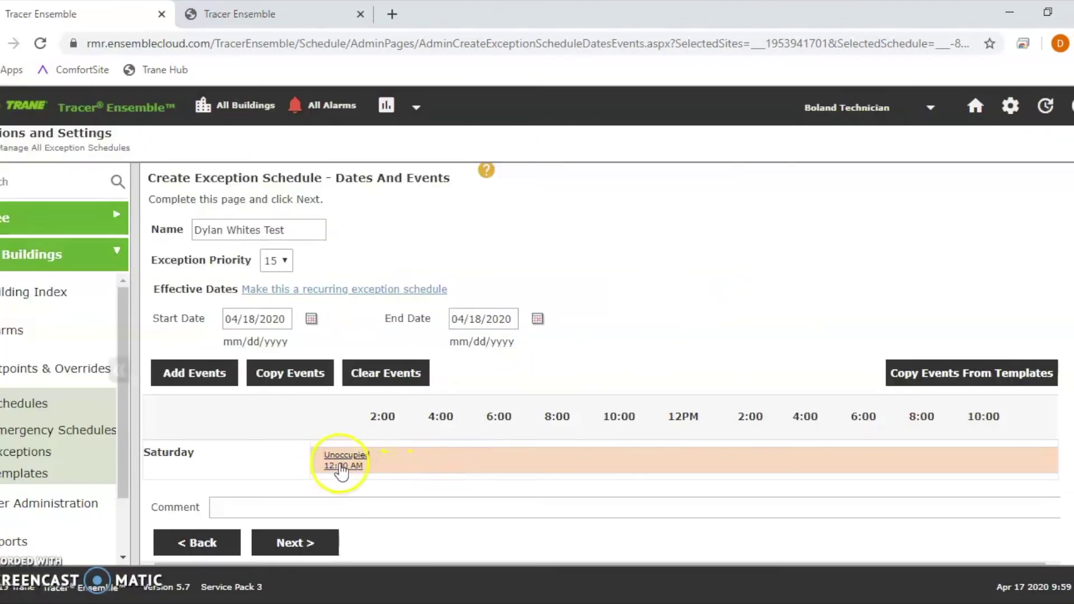
Step: Review the exception summary and finish applying the exception schedule
{"action": "left_click", "coordinate": [321, 535]}
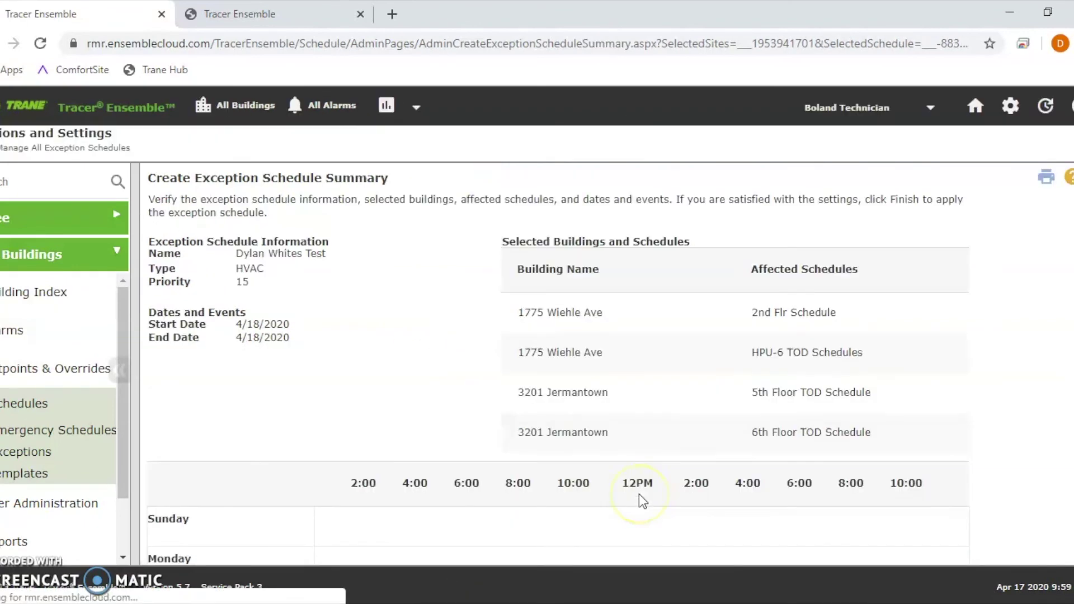
{"action": "scroll", "coordinate": [595, 436], "scroll_direction": "down", "scroll_amount": 6}
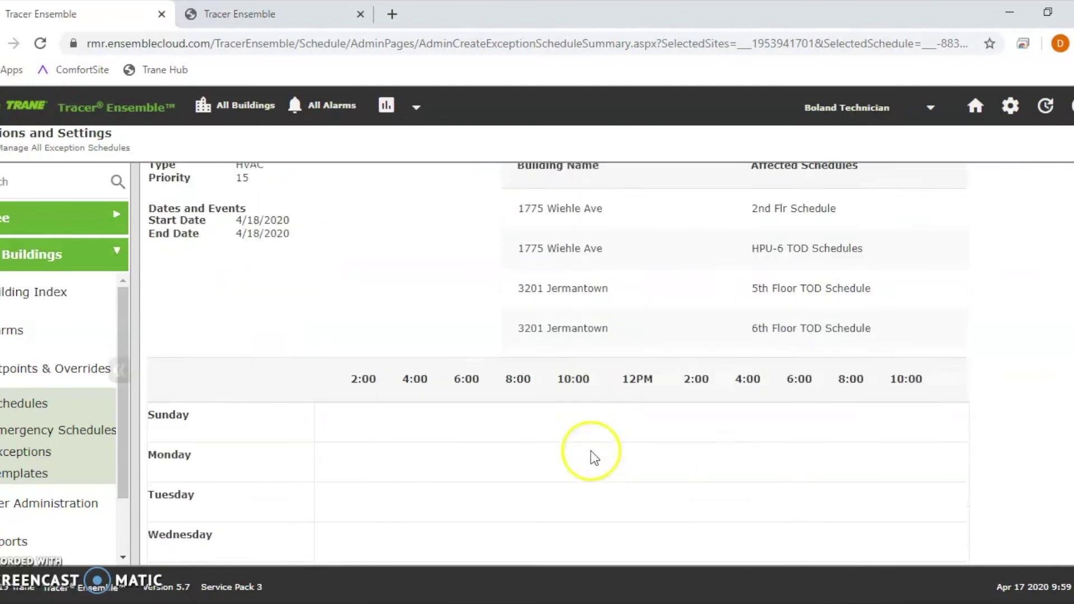
{"action": "left_click", "coordinate": [283, 473]}
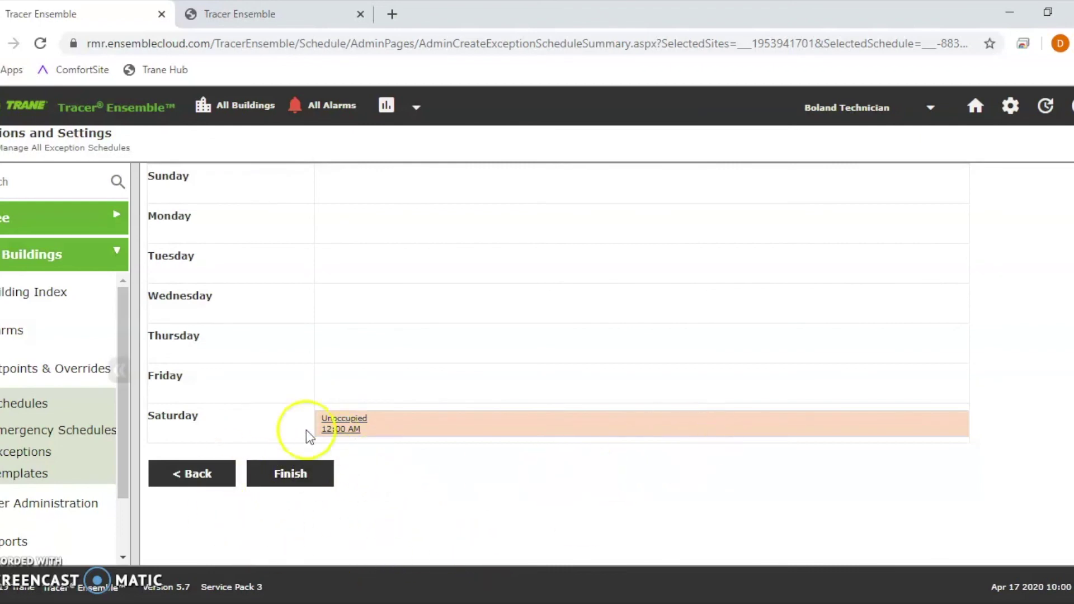
Step: Check the four affected schedules at 1775 Wiehle Ave and 3201 Jermantown in Process Tracker
{"action": "scroll", "coordinate": [522, 296], "scroll_direction": "up", "scroll_amount": 5}
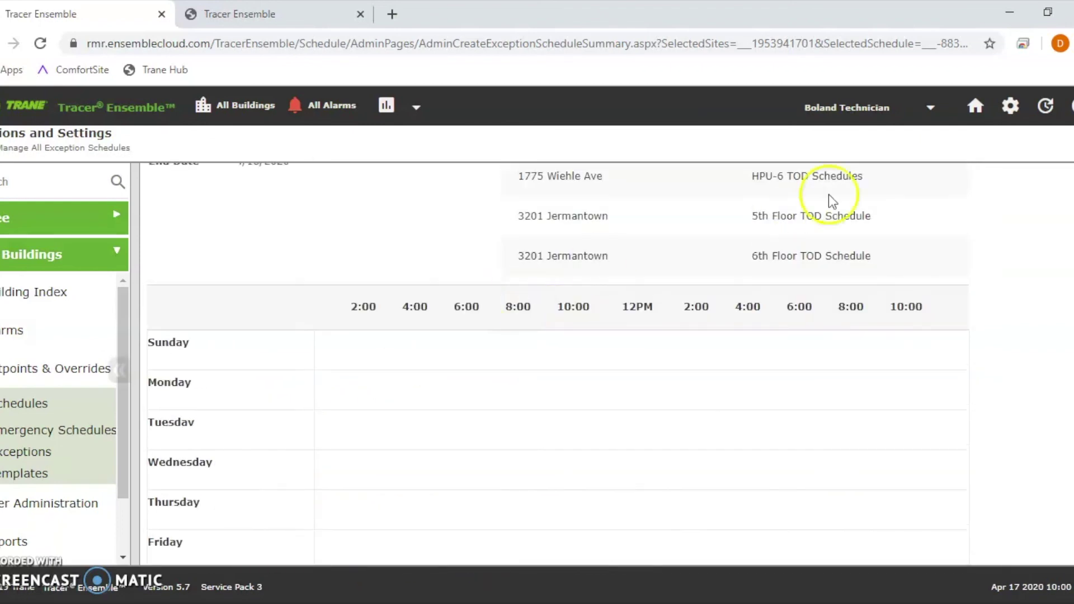
{"action": "left_click_drag", "start_coordinate": [515, 219], "coordinate": [889, 333]}
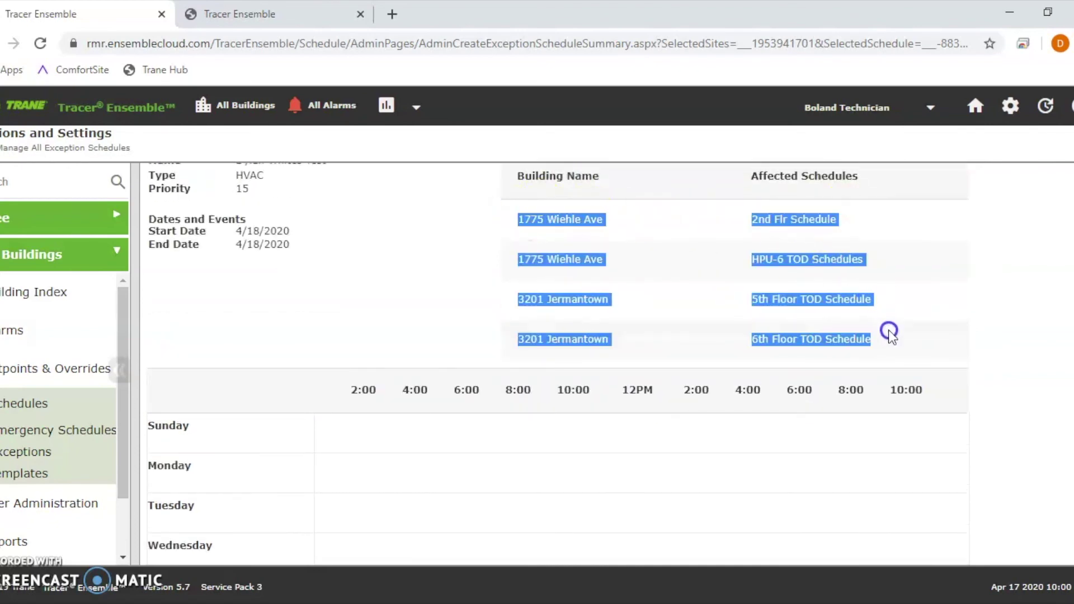
{"action": "scroll", "coordinate": [464, 296], "scroll_direction": "up", "scroll_amount": 1}
{"action": "scroll", "coordinate": [482, 335], "scroll_direction": "down", "scroll_amount": 4}
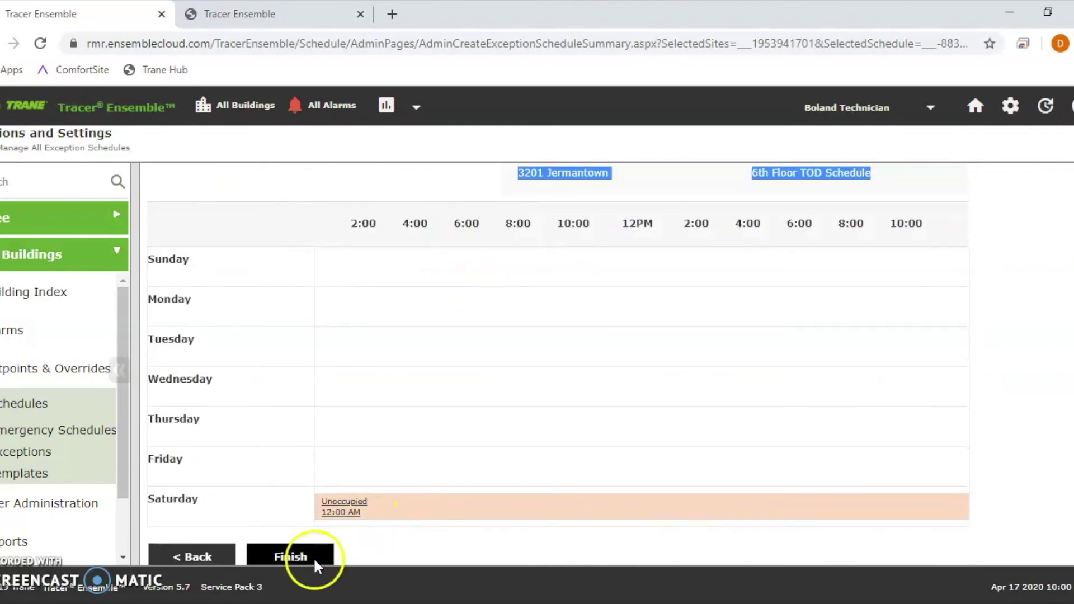
{"action": "scroll", "coordinate": [645, 390], "scroll_direction": "up", "scroll_amount": 3}
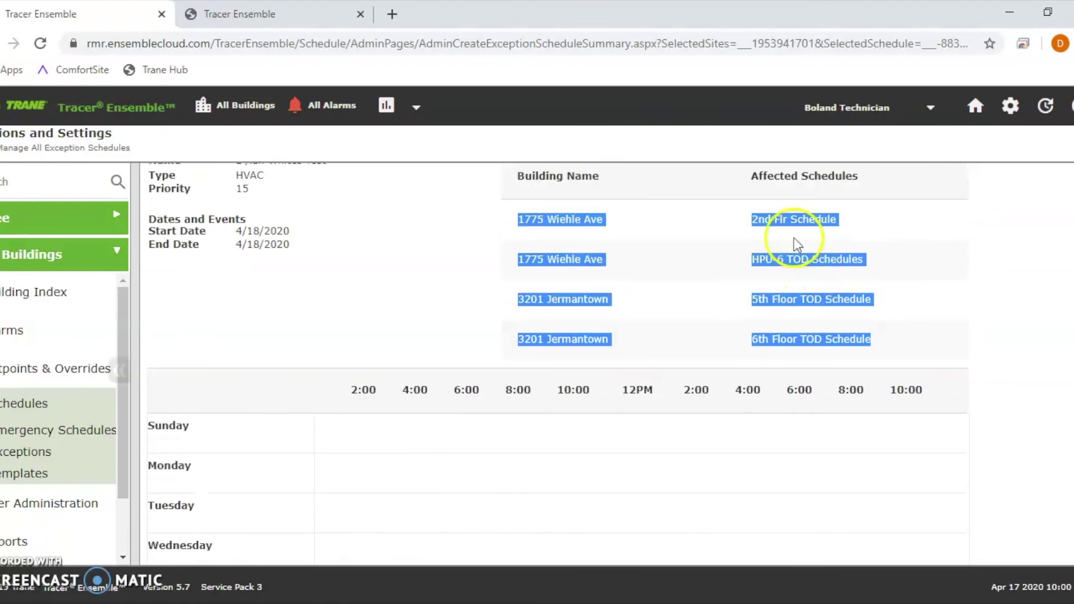
{"action": "scroll", "coordinate": [394, 465], "scroll_direction": "down", "scroll_amount": 4}
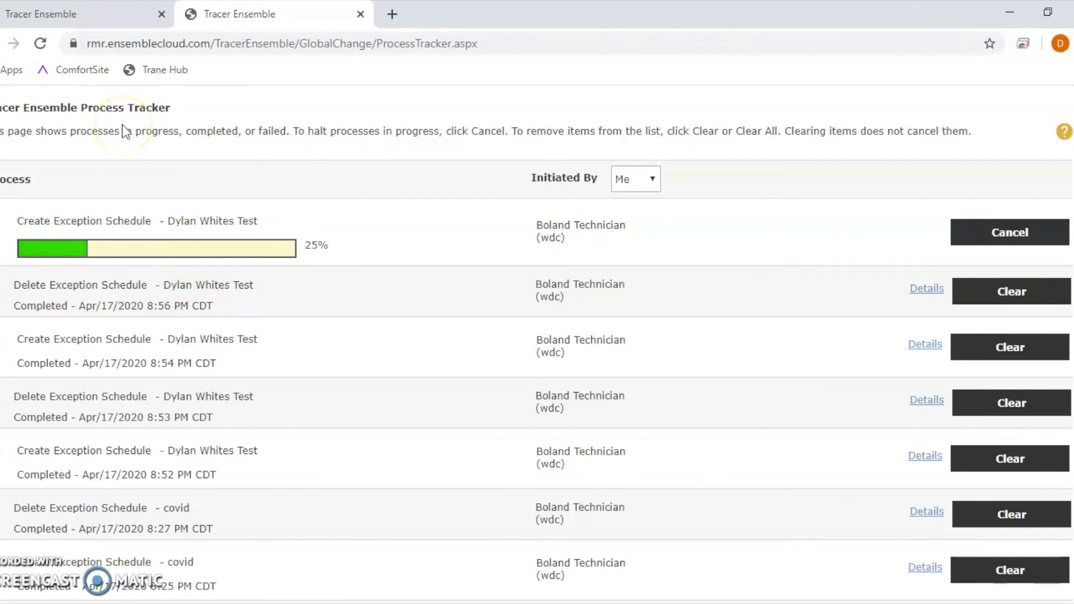
Step: Return to the exception summary page, then go back to All Buildings
{"action": "left_click", "coordinate": [121, 12]}
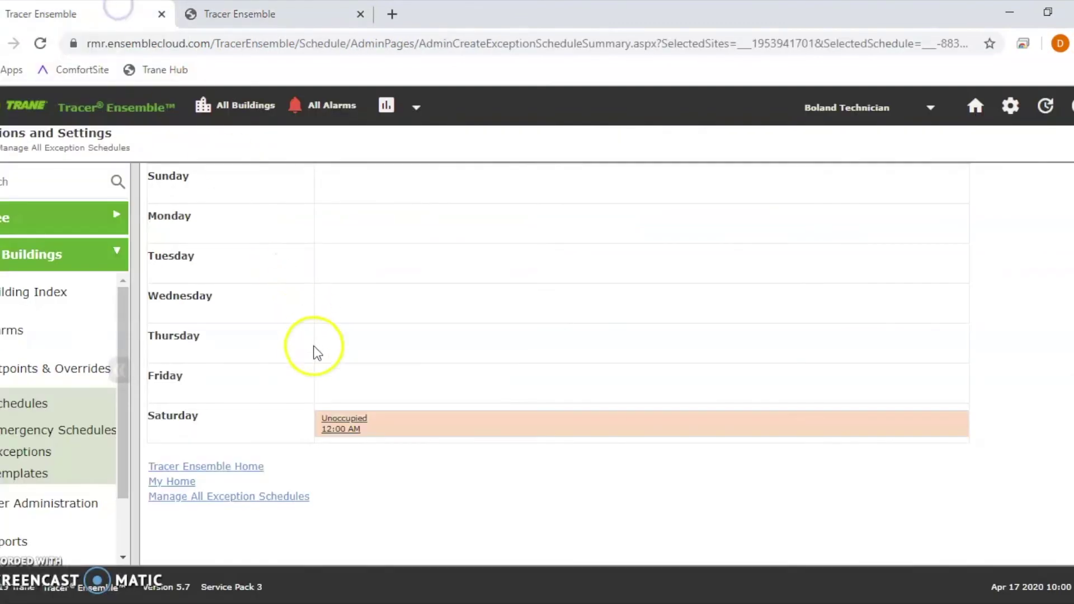
{"action": "scroll", "coordinate": [186, 307], "scroll_direction": "up", "scroll_amount": 4}
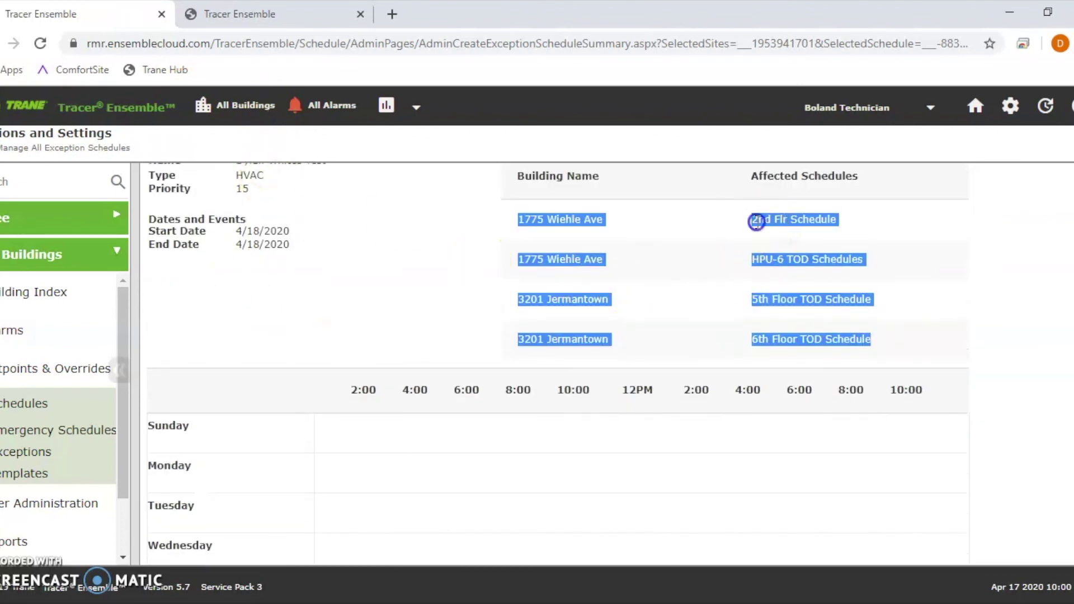
{"action": "left_click_drag", "start_coordinate": [755, 220], "coordinate": [838, 230]}
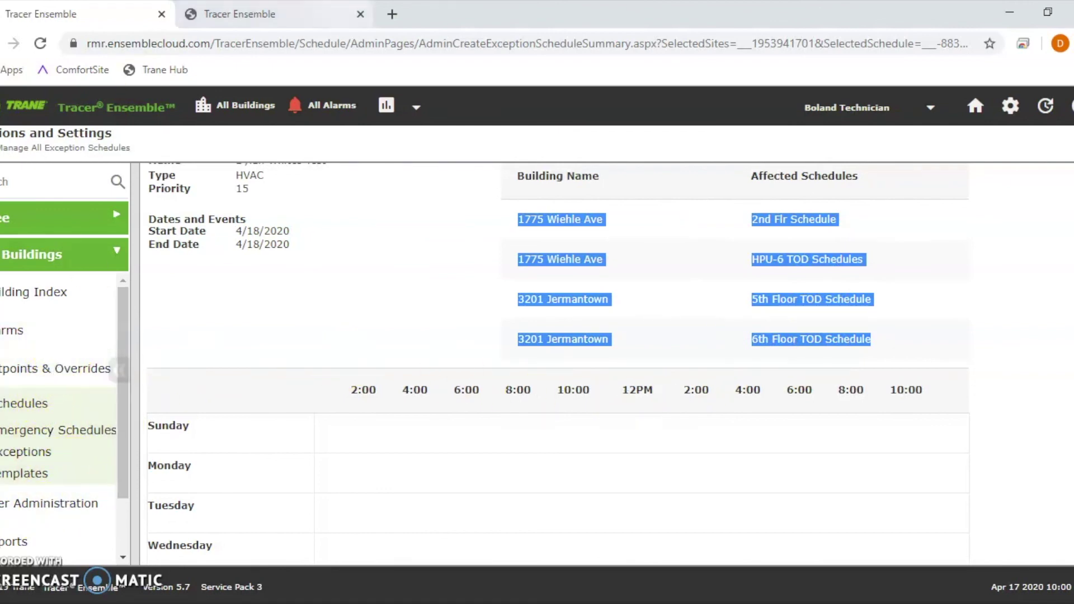
{"action": "left_click", "coordinate": [249, 119]}
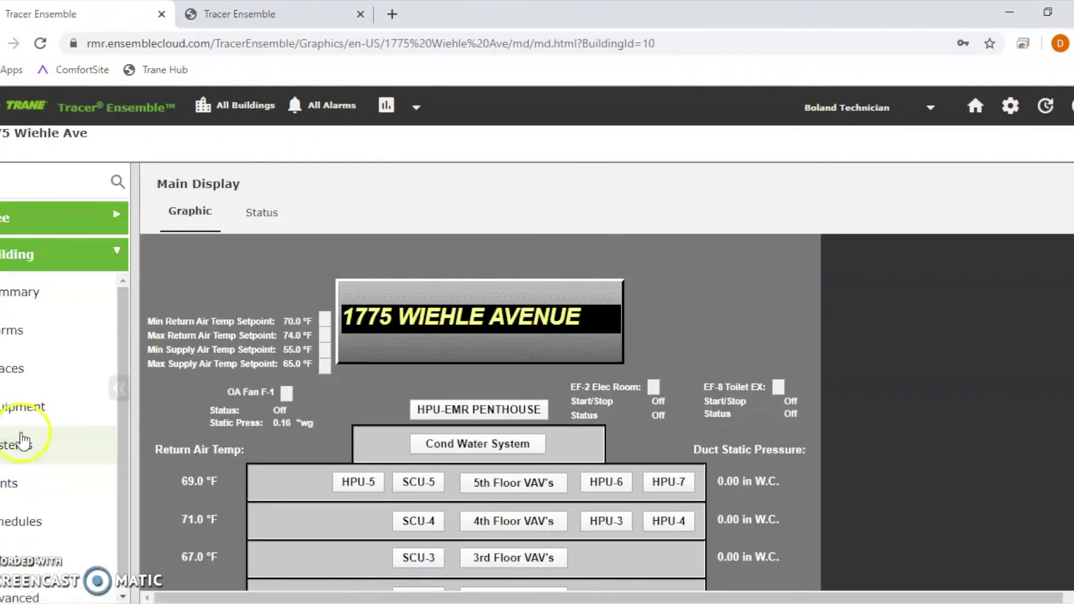
Step: View 1775 Wiehle Ave's schedules for Saturday, April 18, 2020, then return to All Buildings
{"action": "left_click", "coordinate": [28, 497]}
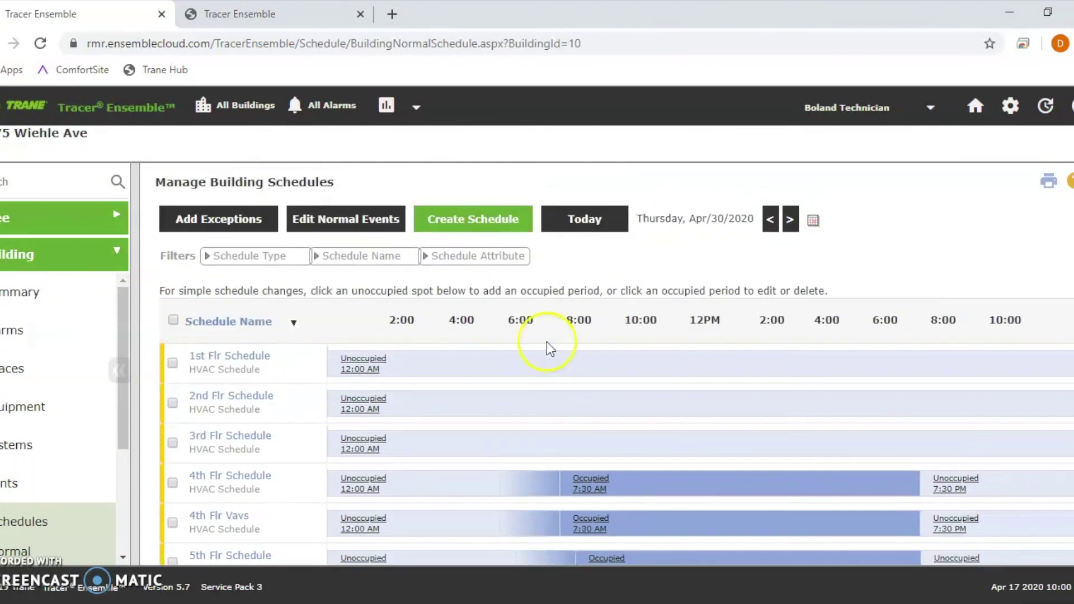
{"action": "left_click", "coordinate": [790, 219]}
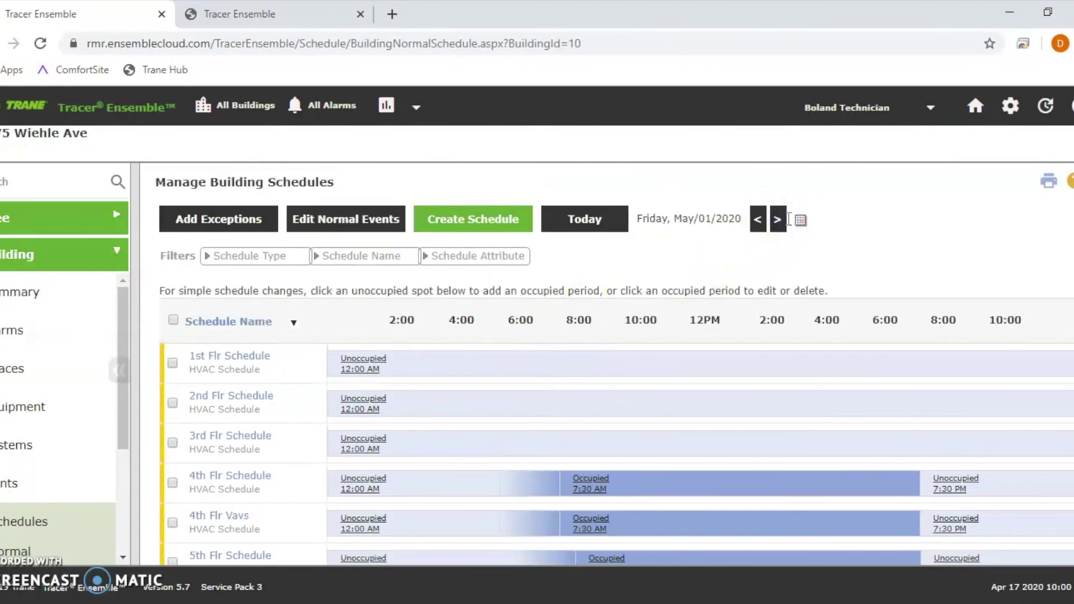
{"action": "left_click", "coordinate": [759, 219]}
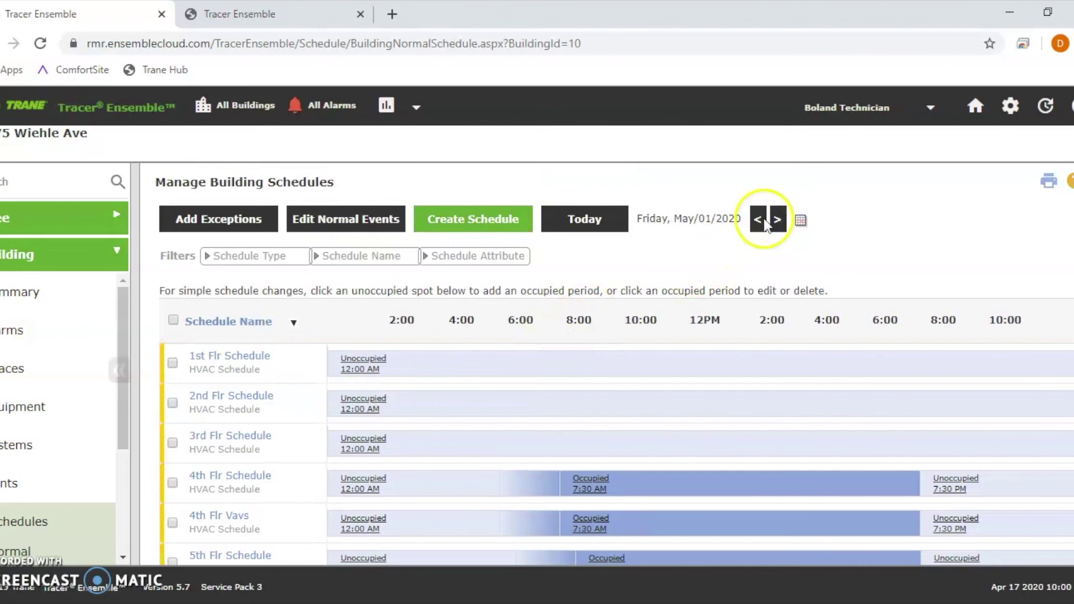
{"action": "left_click", "coordinate": [792, 223]}
{"action": "left_click", "coordinate": [813, 220]}
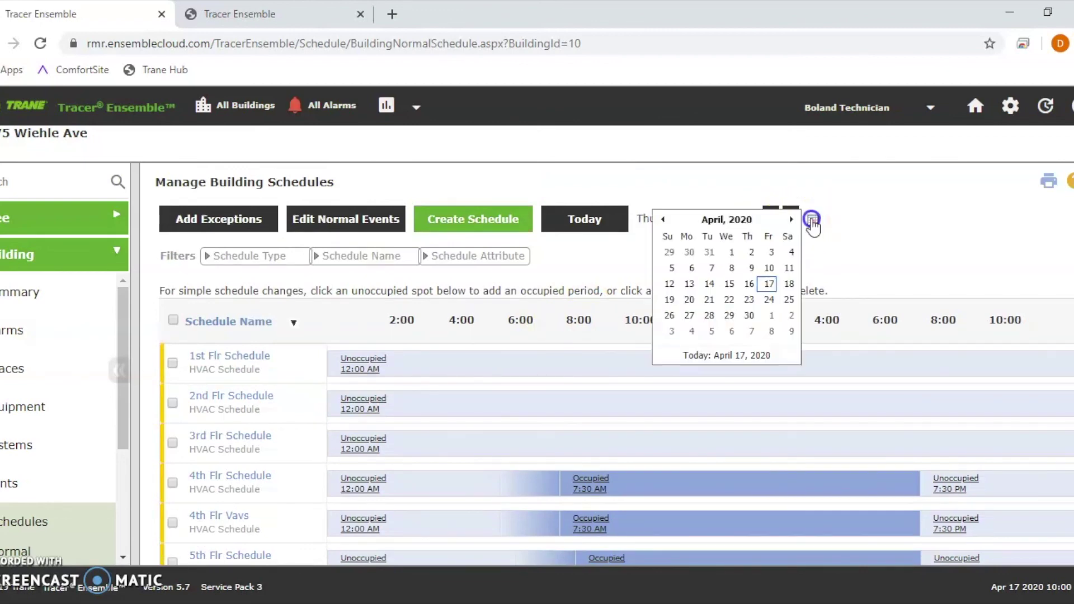
{"action": "left_click", "coordinate": [788, 283]}
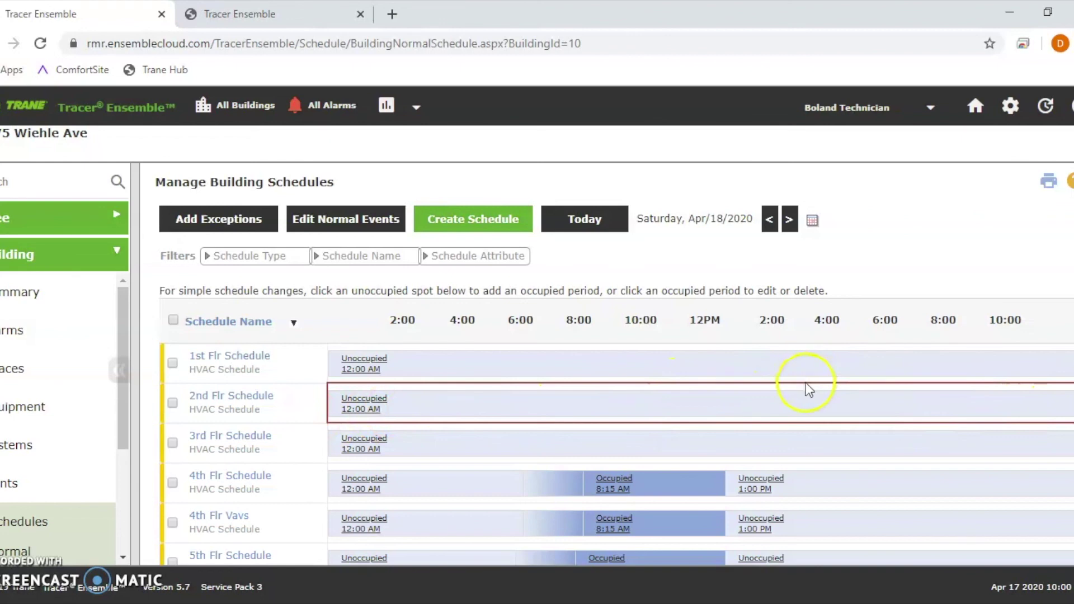
{"action": "left_click", "coordinate": [253, 108]}
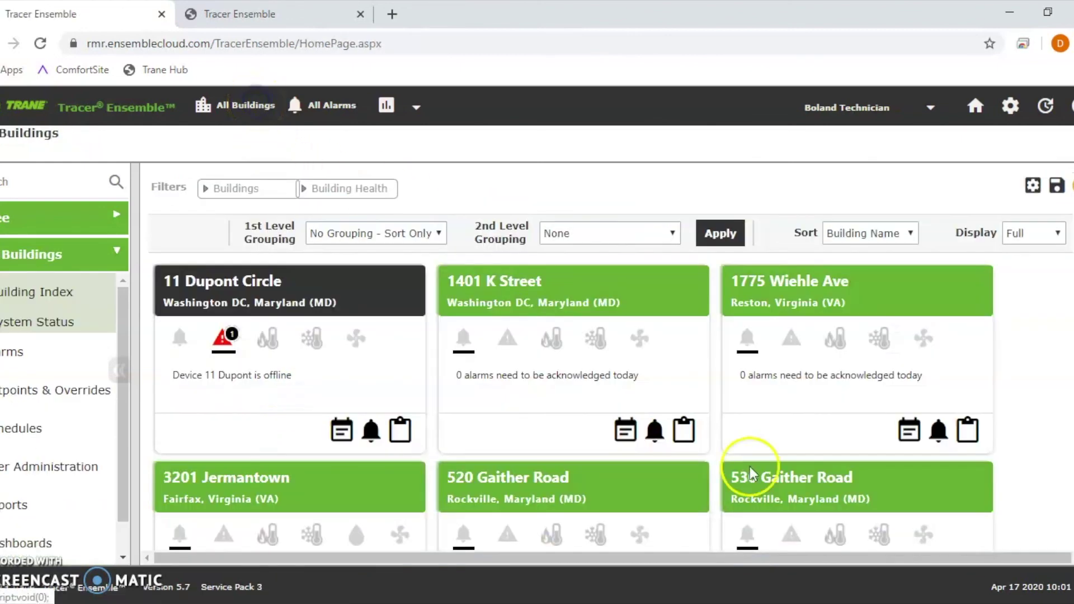
Step: Open 3201 Jermantown's schedules and advance to Saturday, April 18 to check the 5th and 6th Floor TOD
{"action": "scroll", "coordinate": [780, 408], "scroll_direction": "down", "scroll_amount": 3}
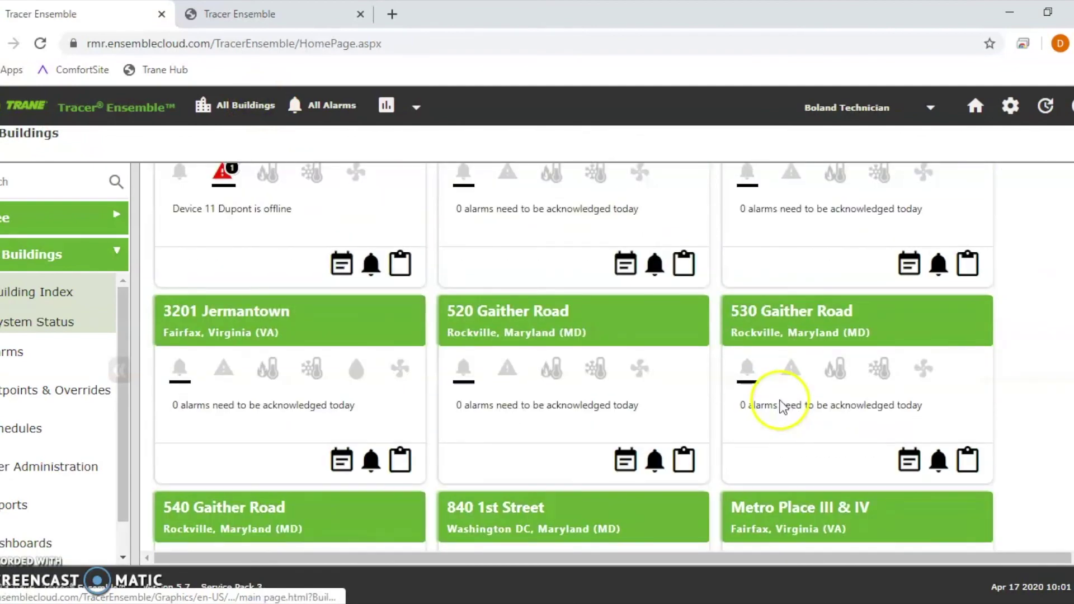
{"action": "left_click", "coordinate": [268, 314]}
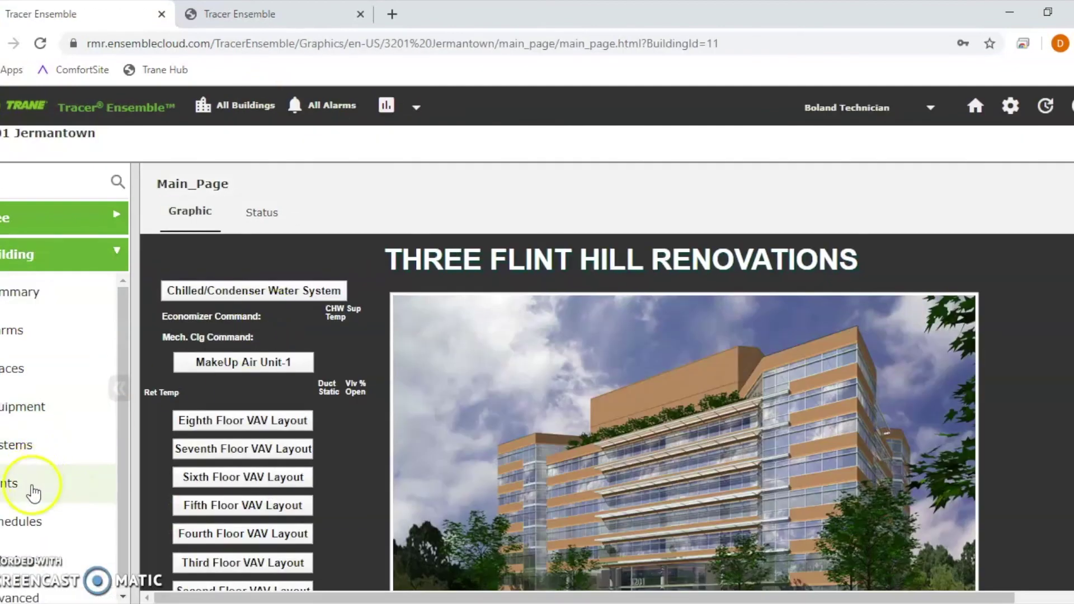
{"action": "left_click", "coordinate": [31, 521]}
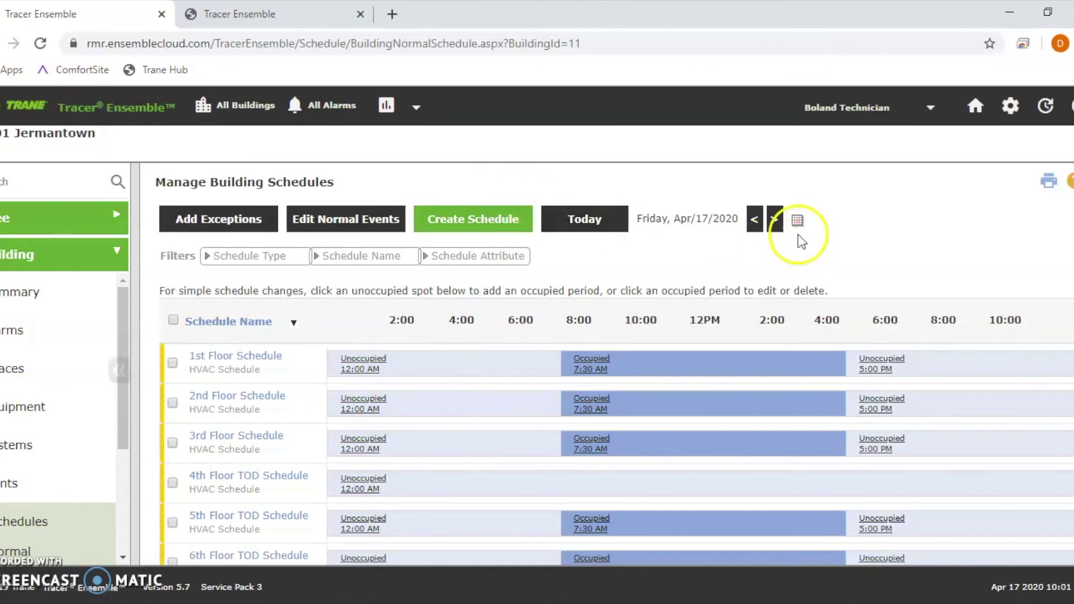
{"action": "left_click", "coordinate": [775, 219]}
{"action": "scroll", "coordinate": [559, 380], "scroll_direction": "down", "scroll_amount": 3}
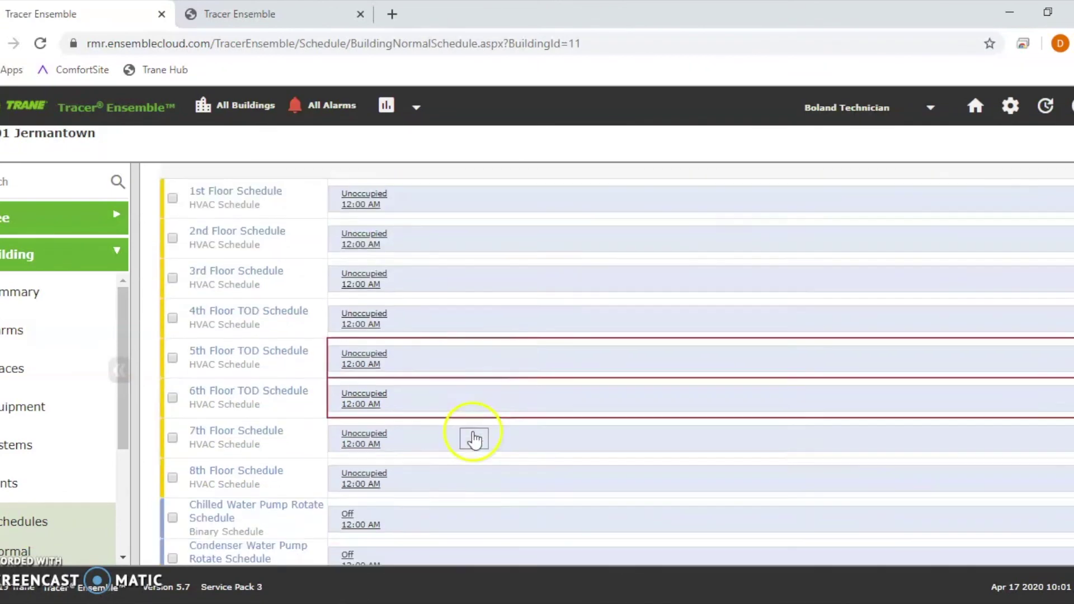